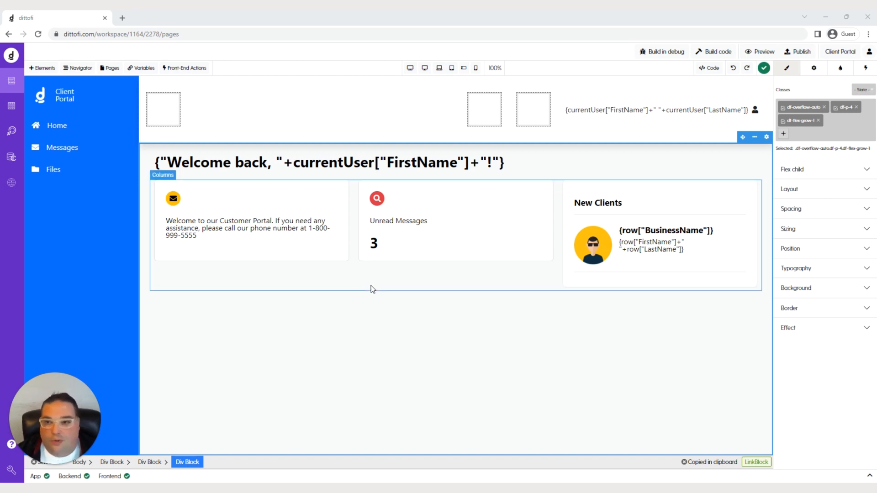
Create an app variable named getClients of kind Collection with users as its model, and save it
{"action": "left_click", "coordinate": [141, 67]}
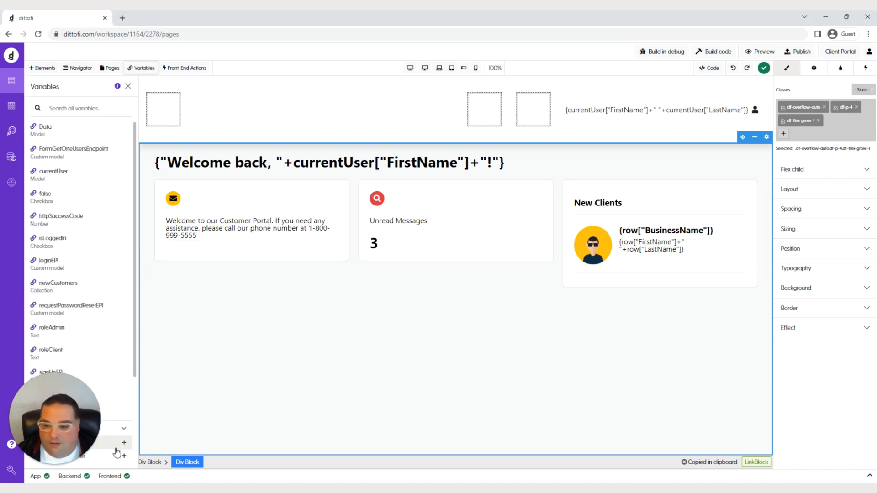
{"action": "left_click_drag", "start_coordinate": [70, 406], "coordinate": [216, 385]}
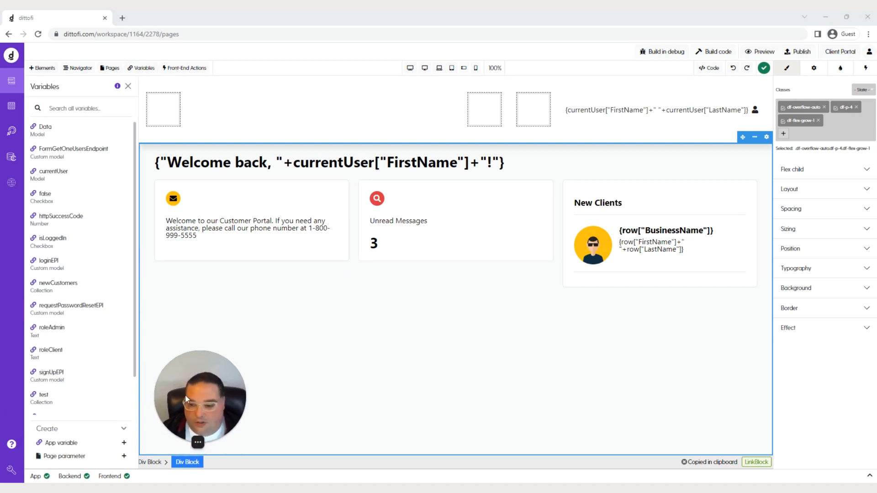
{"action": "left_click", "coordinate": [64, 446]}
{"action": "left_click", "coordinate": [153, 137]}
{"action": "type", "text": "gf"}
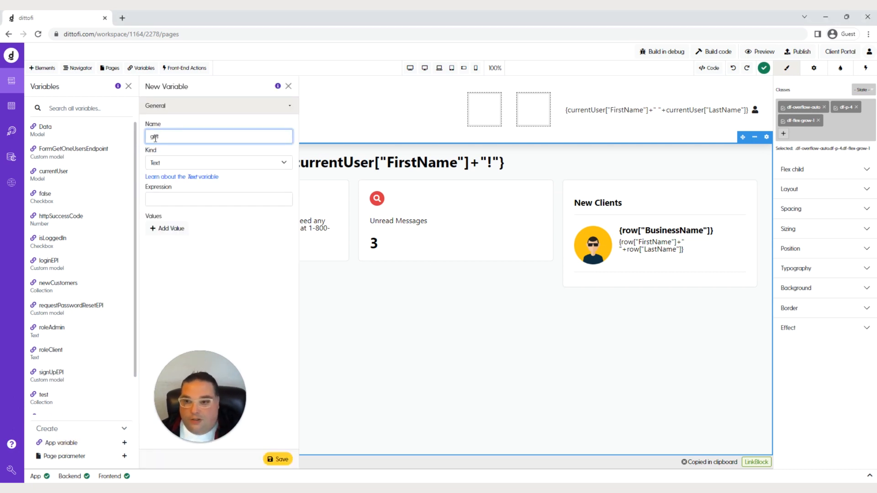
{"action": "type", "text": "tClients"}
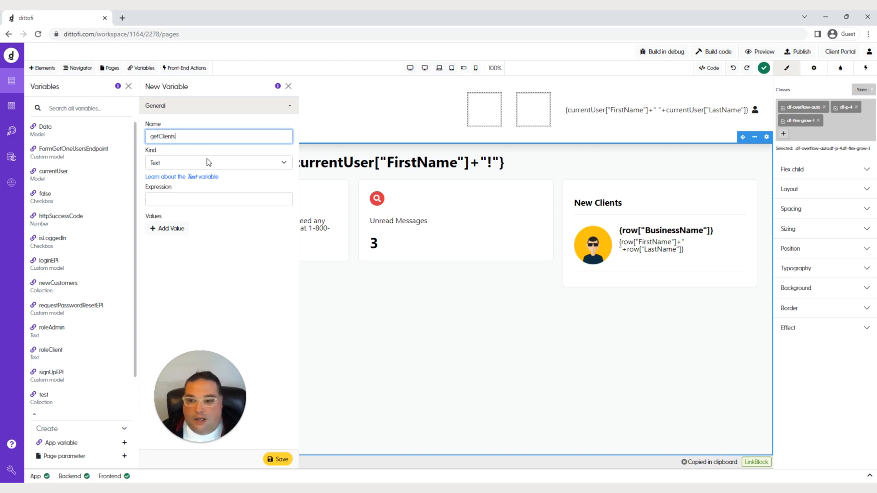
{"action": "left_click", "coordinate": [206, 162]}
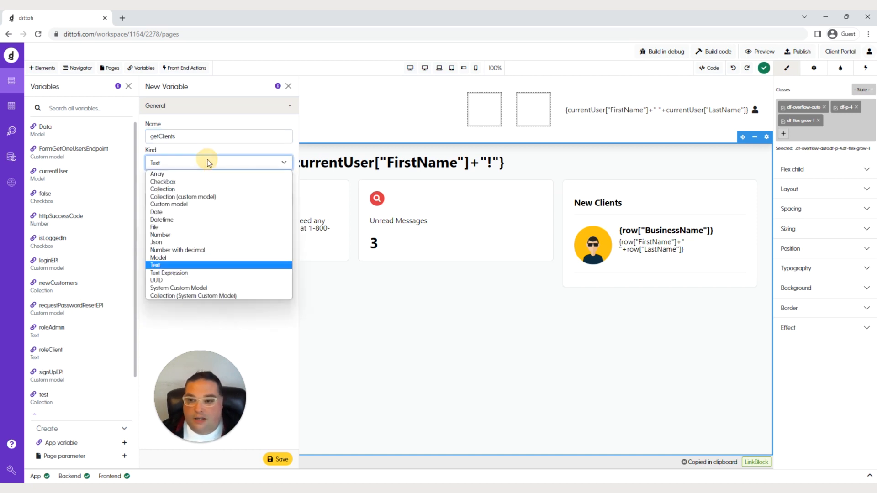
{"action": "left_click", "coordinate": [208, 190]}
{"action": "left_click", "coordinate": [209, 199]}
{"action": "left_click", "coordinate": [204, 231]}
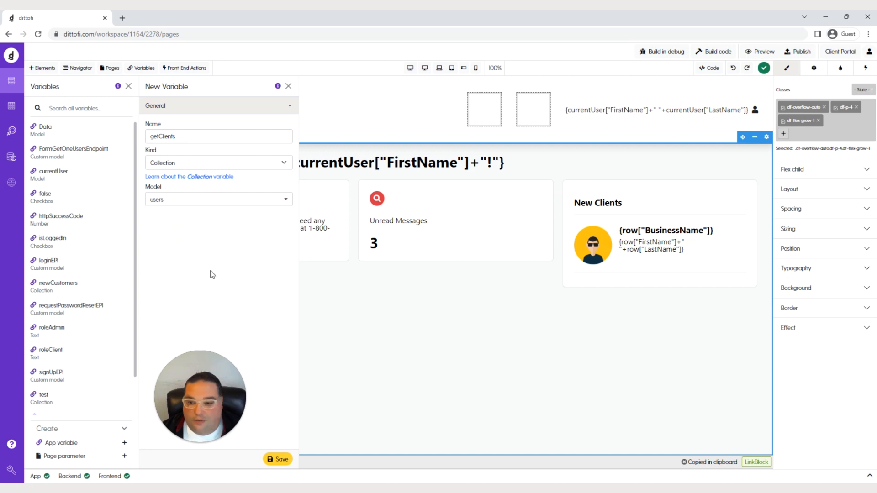
{"action": "left_click", "coordinate": [275, 459]}
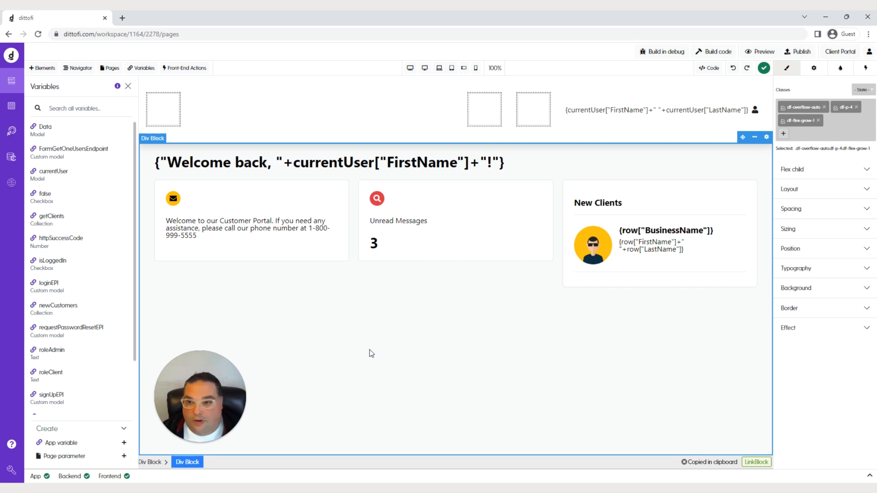
Create a Text app variable named clientRole with the expression client, and save it
{"action": "left_click", "coordinate": [141, 68]}
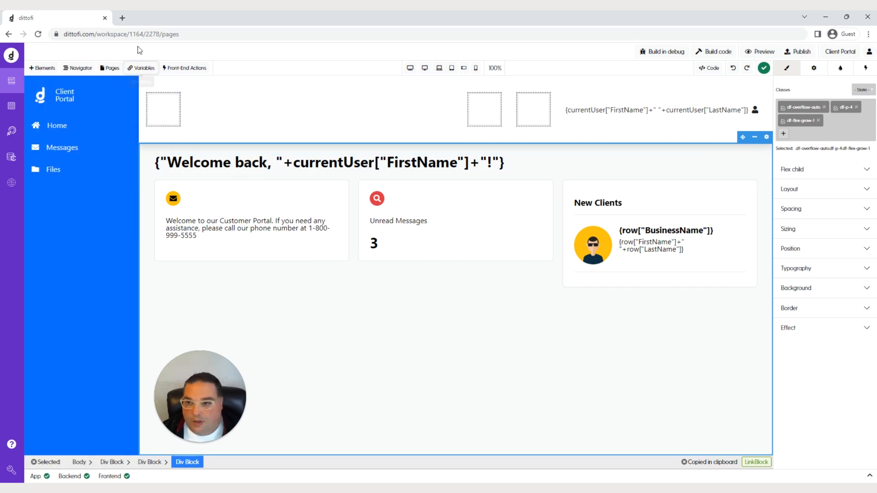
{"action": "left_click", "coordinate": [141, 68]}
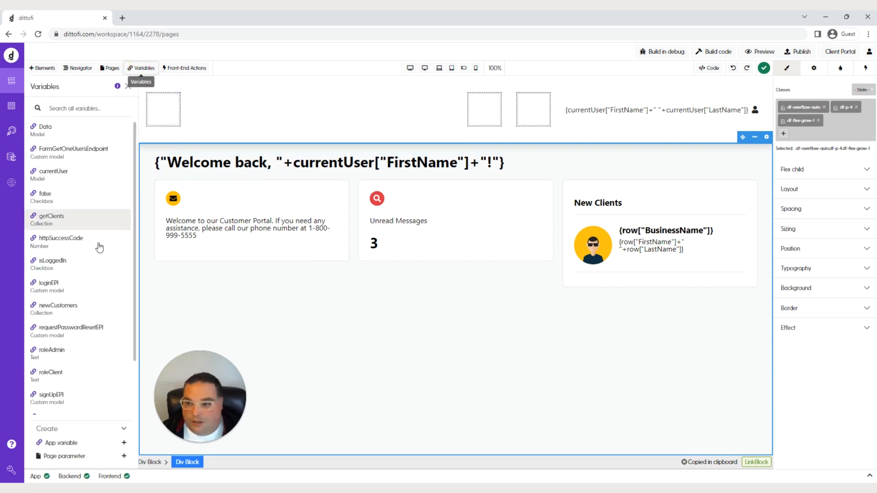
{"action": "left_click", "coordinate": [86, 443]}
{"action": "left_click", "coordinate": [198, 136]}
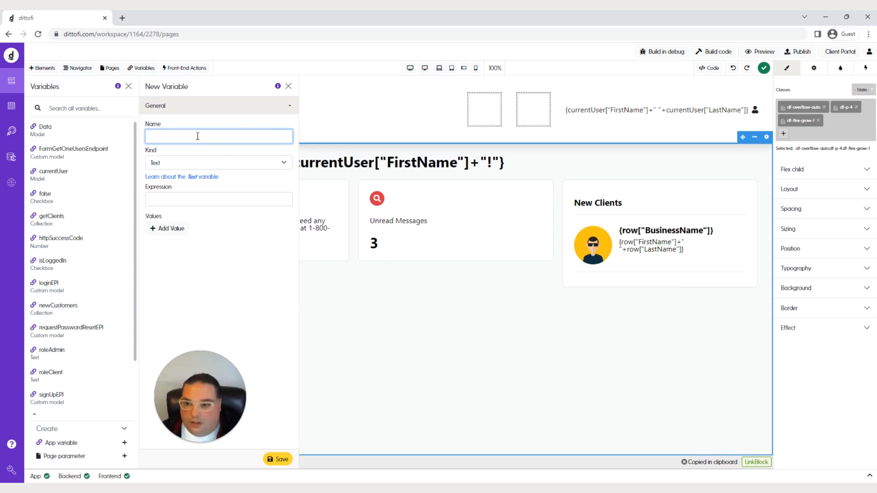
{"action": "type", "text": "clientRole"}
{"action": "left_click", "coordinate": [193, 197]}
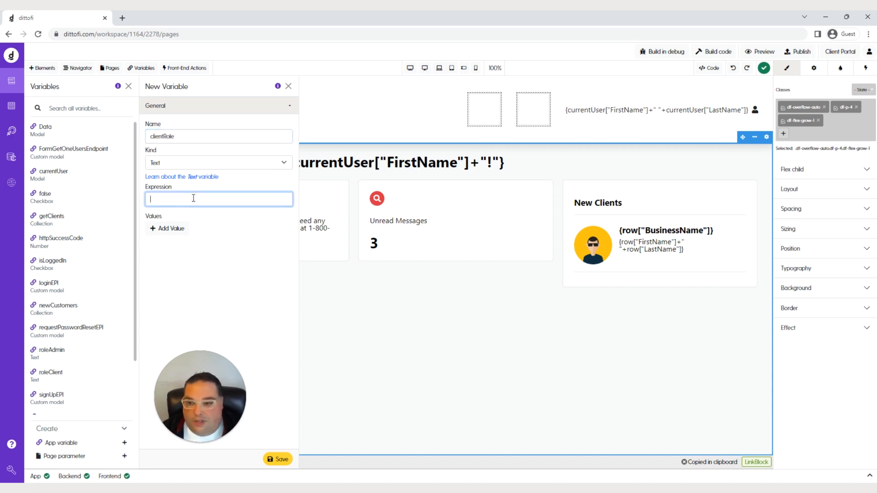
{"action": "type", "text": "client"}
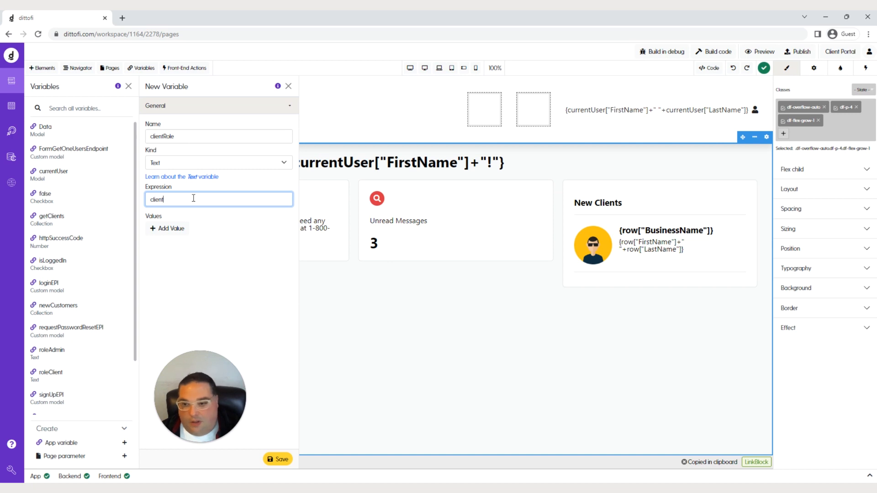
{"action": "type", "text": "s"}
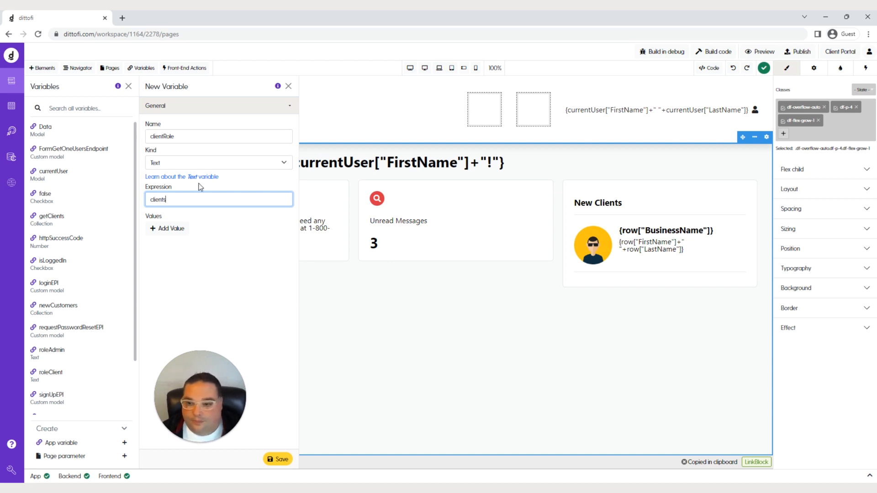
{"action": "key", "text": "BackSpace"}
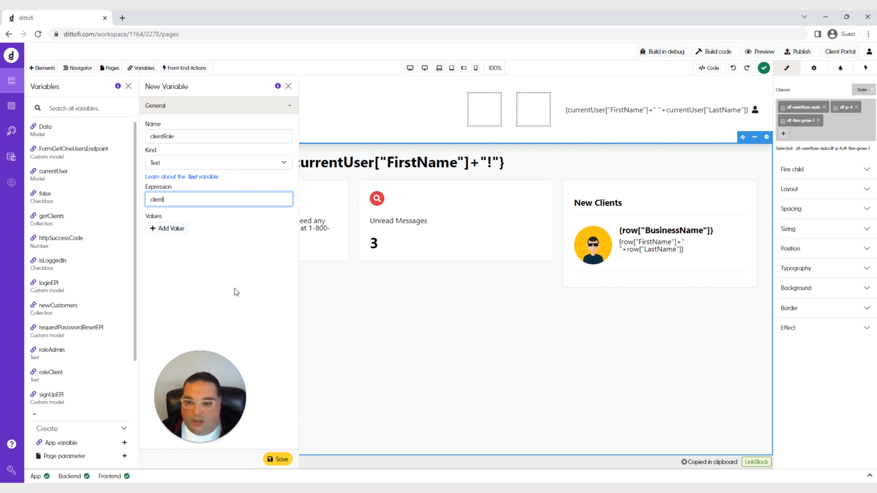
{"action": "left_click", "coordinate": [277, 460]}
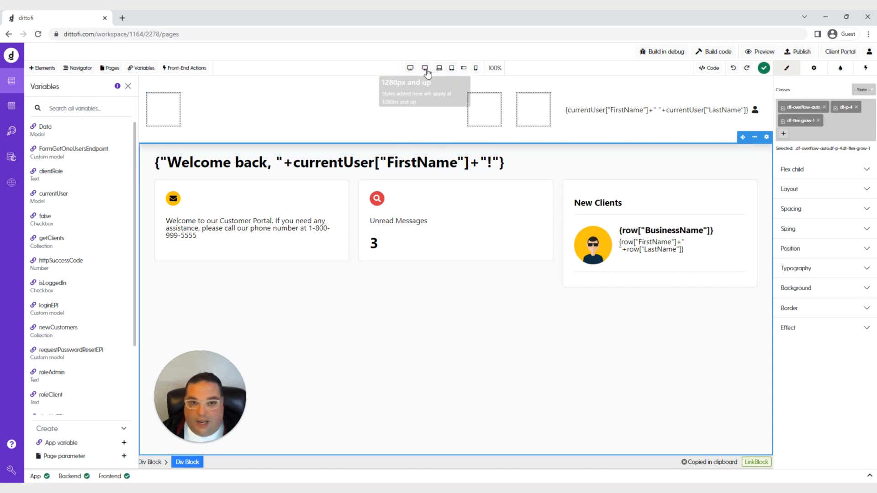
Switch the canvas to the 991px tablet view and paste a copy of the sidebar's Home link block after the original
{"action": "left_click", "coordinate": [452, 68]}
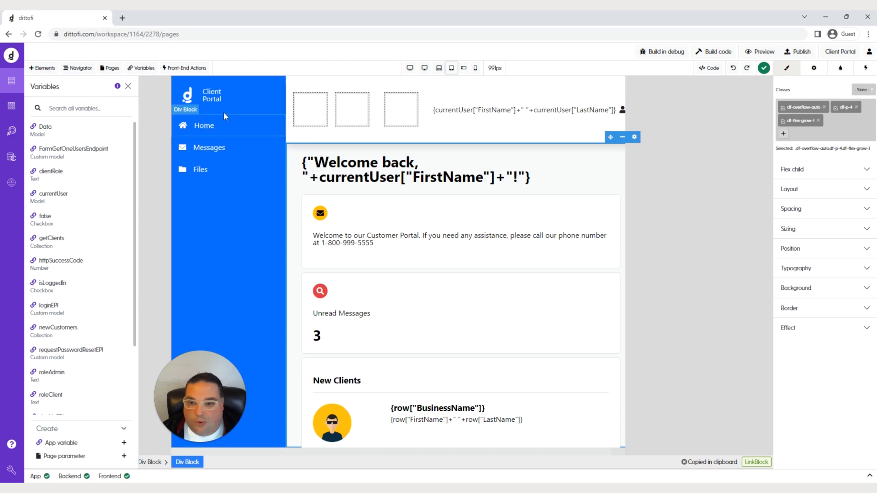
{"action": "left_click", "coordinate": [248, 219]}
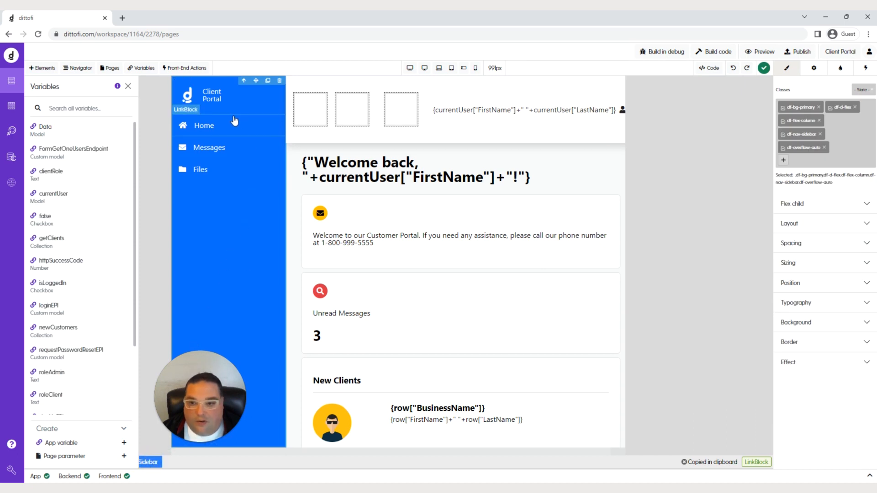
{"action": "left_click", "coordinate": [244, 130]}
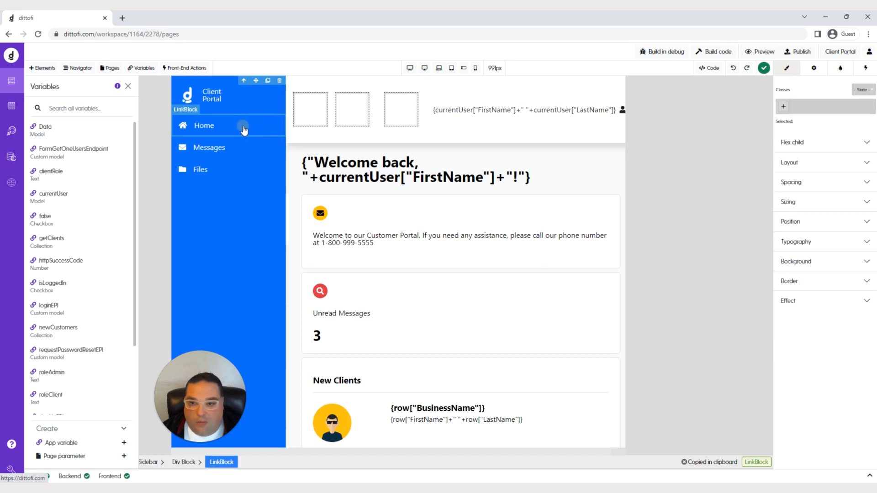
{"action": "left_click", "coordinate": [270, 109]}
{"action": "left_click", "coordinate": [249, 145]}
{"action": "left_click", "coordinate": [268, 109]}
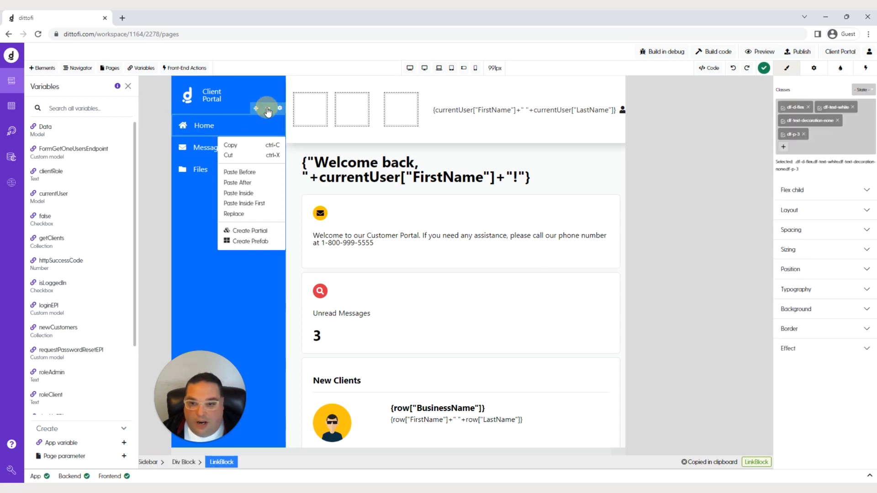
{"action": "left_click", "coordinate": [249, 182]}
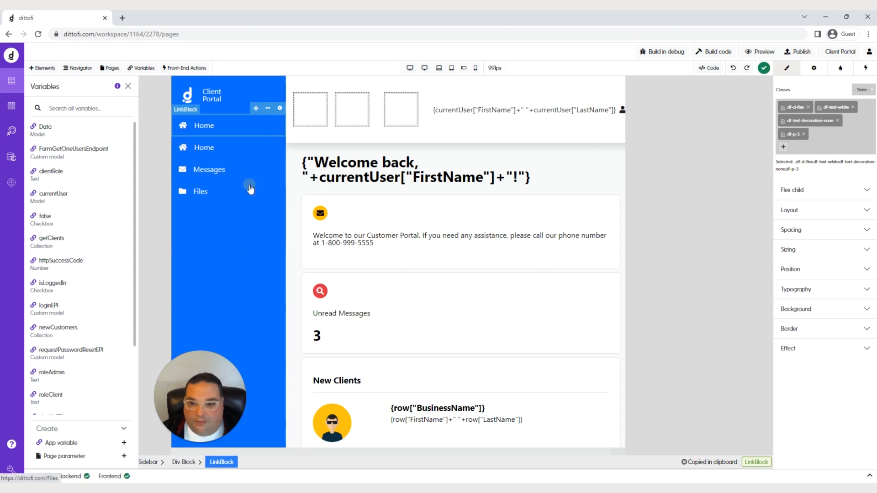
Change the text of the second Home link in the sidebar to Clients
{"action": "left_click", "coordinate": [209, 151]}
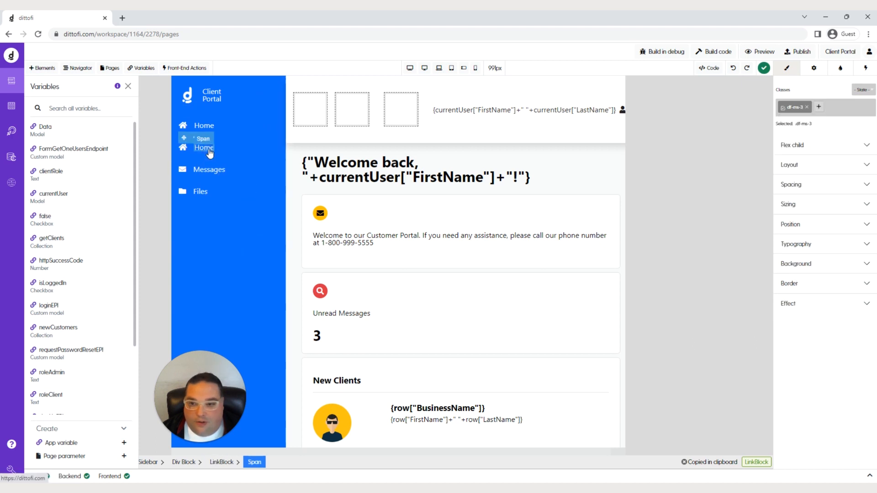
{"action": "left_click", "coordinate": [210, 153]}
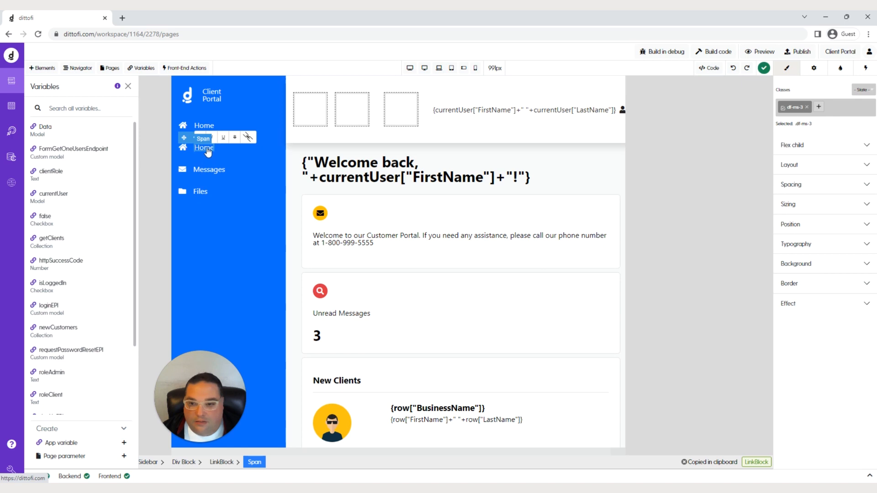
{"action": "left_click", "coordinate": [229, 153]}
{"action": "left_click", "coordinate": [206, 150]}
{"action": "left_click", "coordinate": [209, 138]}
{"action": "left_click", "coordinate": [110, 188]}
{"action": "double_click", "coordinate": [111, 188]}
{"action": "type", "text": "Clients"}
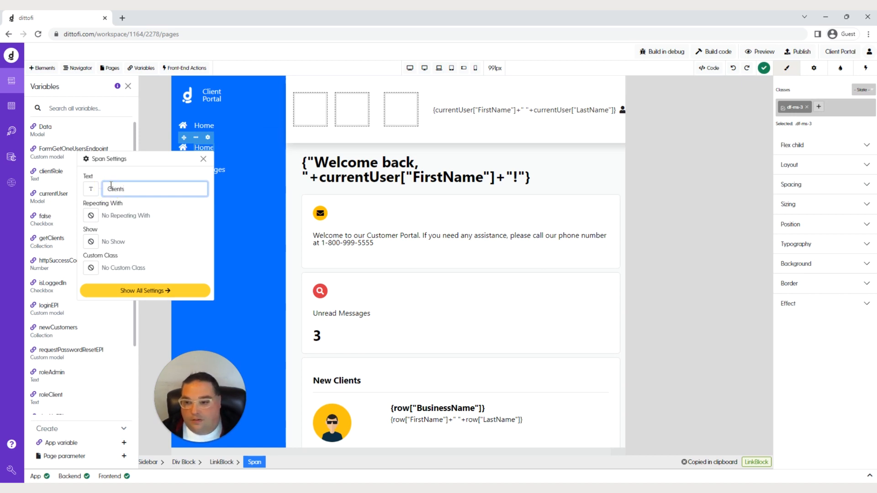
{"action": "left_click", "coordinate": [256, 229]}
Replace the Clients link icon's fa-home class with fa-walking
{"action": "left_click", "coordinate": [183, 148]}
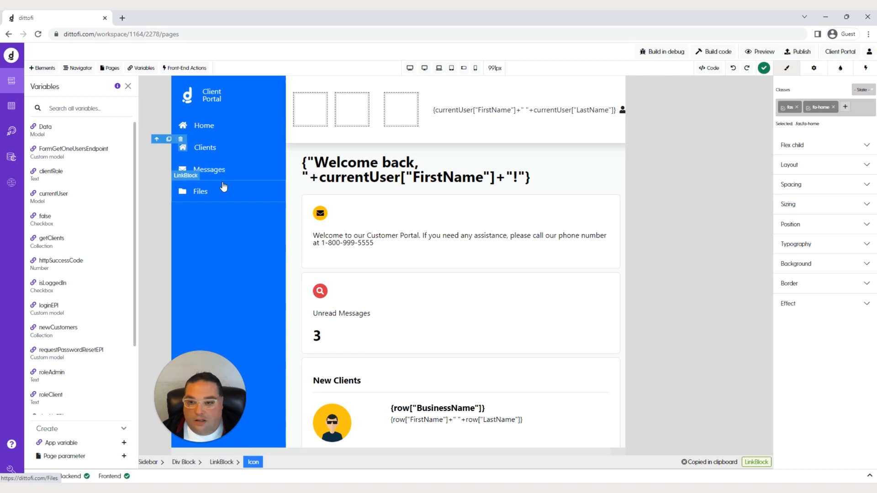
{"action": "left_click", "coordinate": [833, 108]}
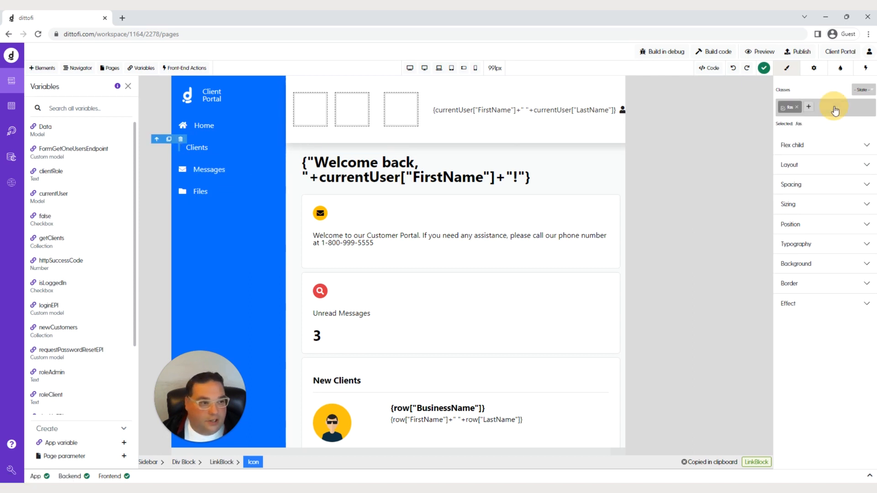
{"action": "left_click", "coordinate": [809, 107]}
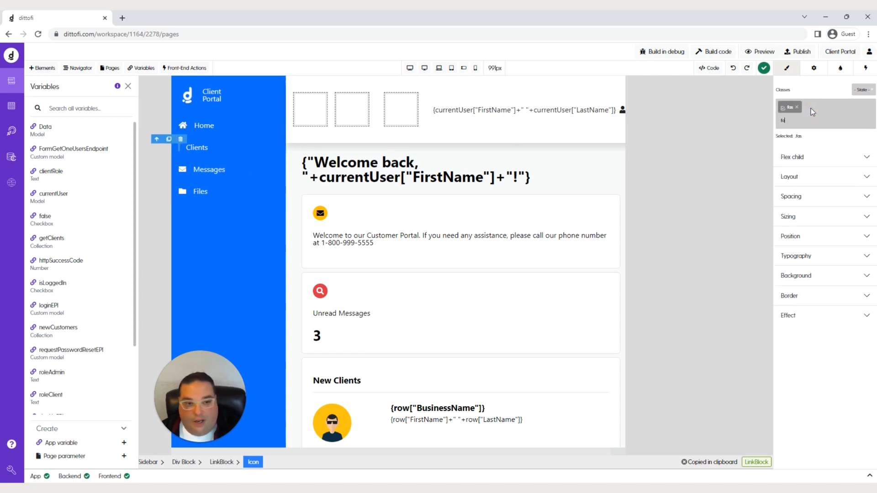
{"action": "key", "text": "Return"}
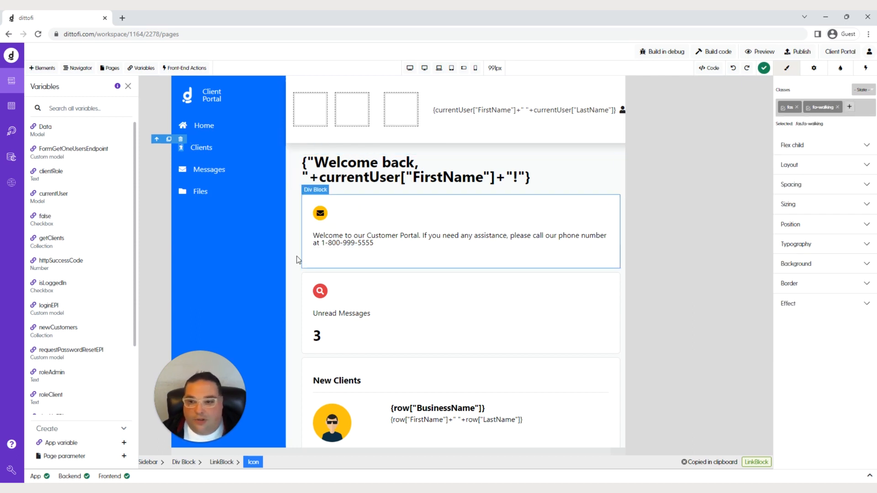
Set the URL of the sidebar's Clients link block to /Clients
{"action": "left_click", "coordinate": [251, 153]}
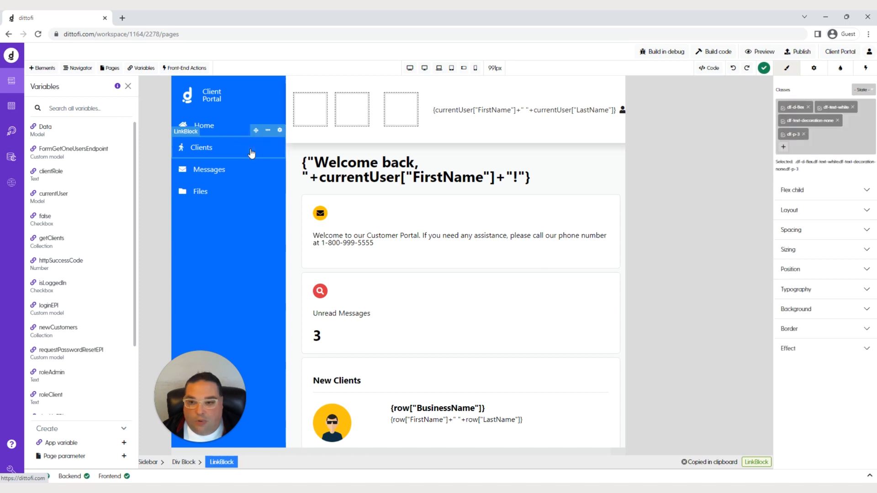
{"action": "left_click", "coordinate": [280, 131]}
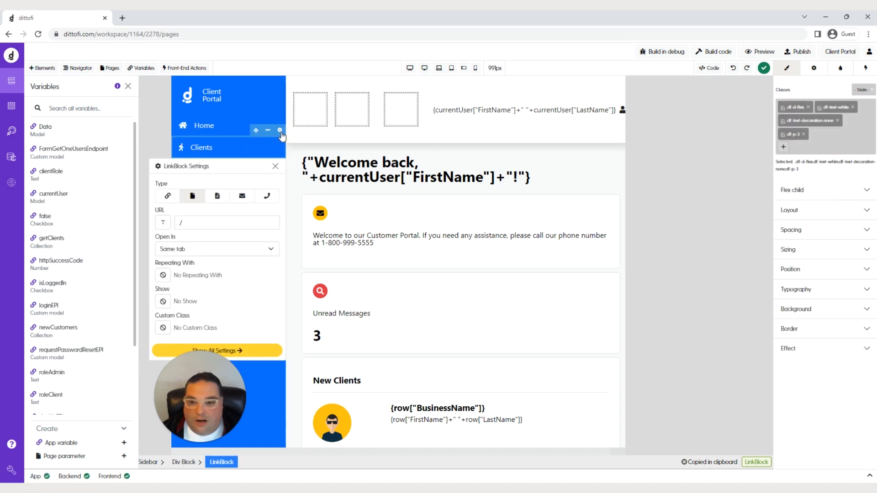
{"action": "left_click", "coordinate": [187, 223]}
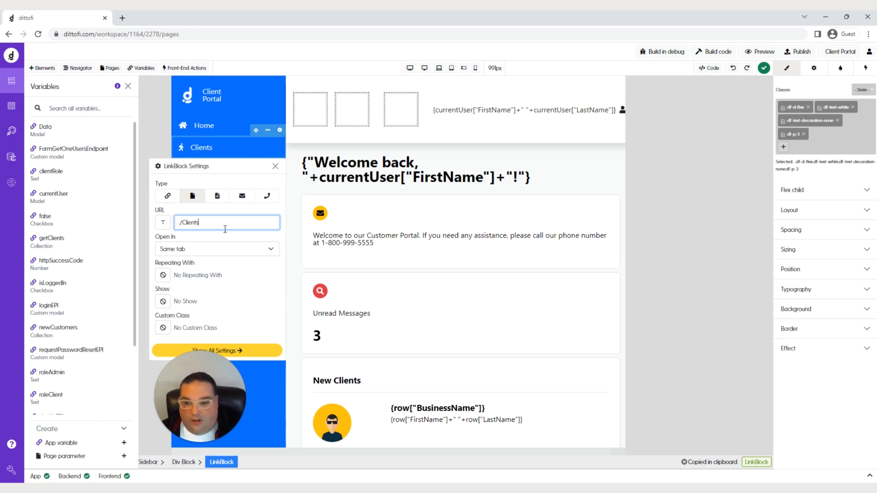
{"action": "left_click", "coordinate": [275, 166]}
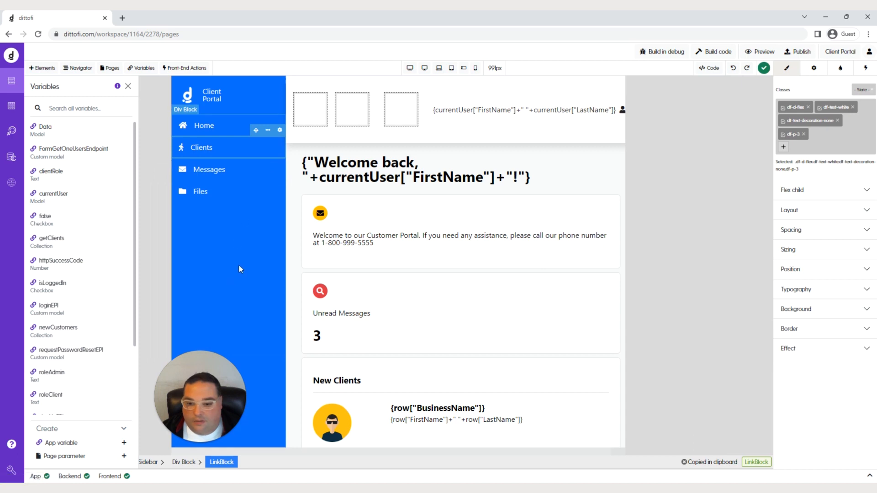
{"action": "left_click", "coordinate": [292, 247]}
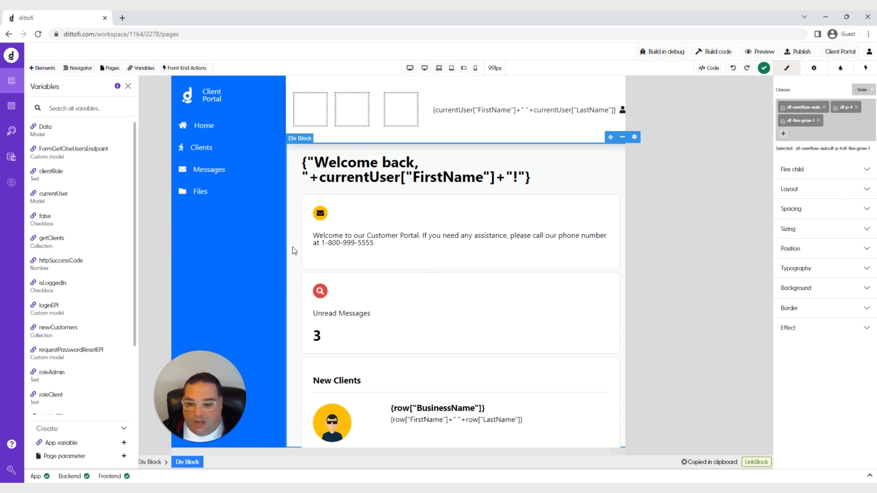
Create a new site page from the Table template
{"action": "left_click", "coordinate": [112, 69]}
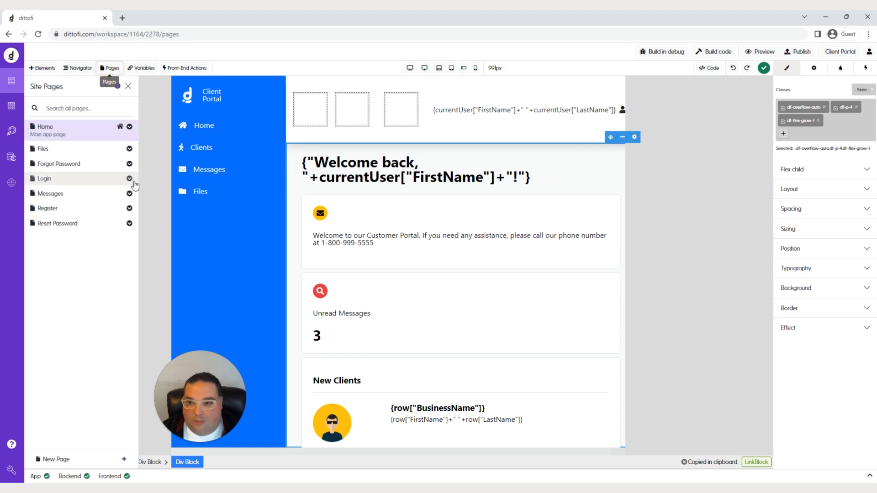
{"action": "left_click", "coordinate": [69, 459]}
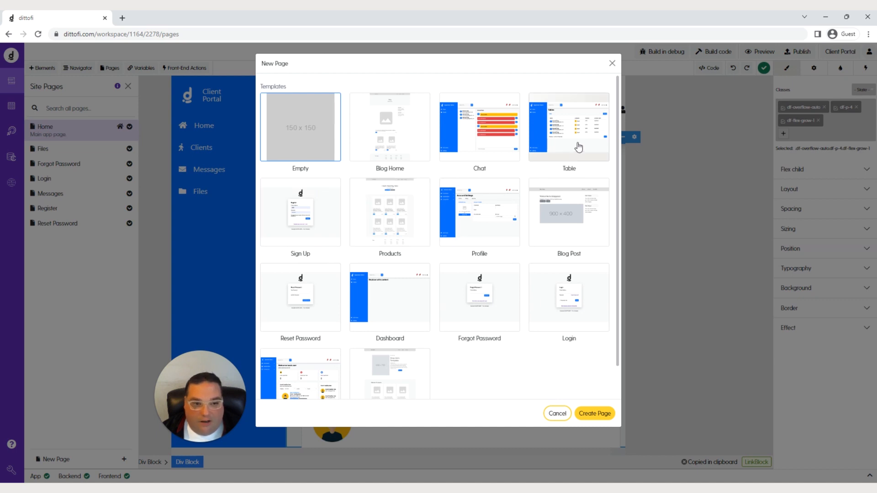
{"action": "left_click", "coordinate": [579, 147]}
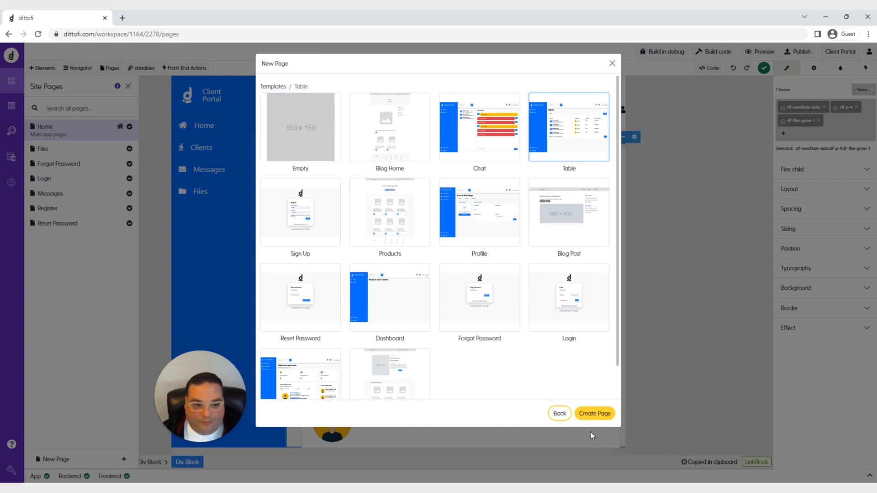
{"action": "left_click", "coordinate": [597, 416]}
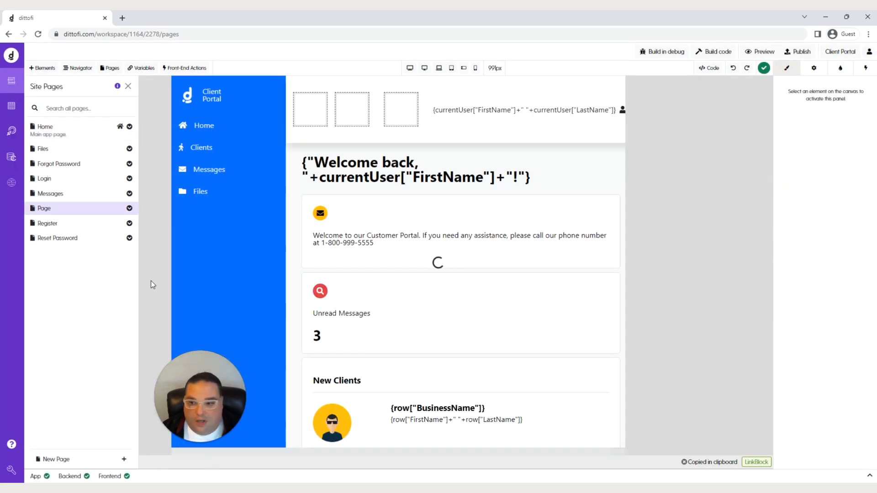
Edit the new page's settings, naming it Clients and setting its slug to /Clients
{"action": "left_click", "coordinate": [129, 210]}
{"action": "left_click", "coordinate": [129, 209]}
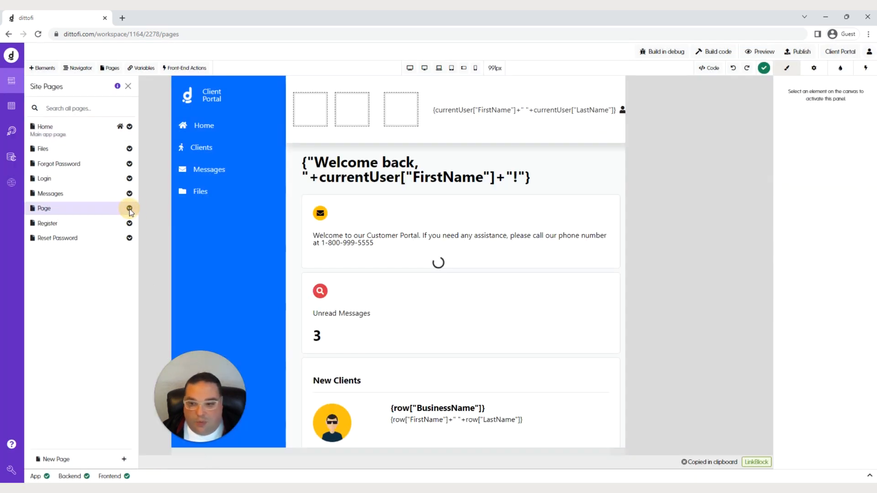
{"action": "left_click", "coordinate": [129, 208]}
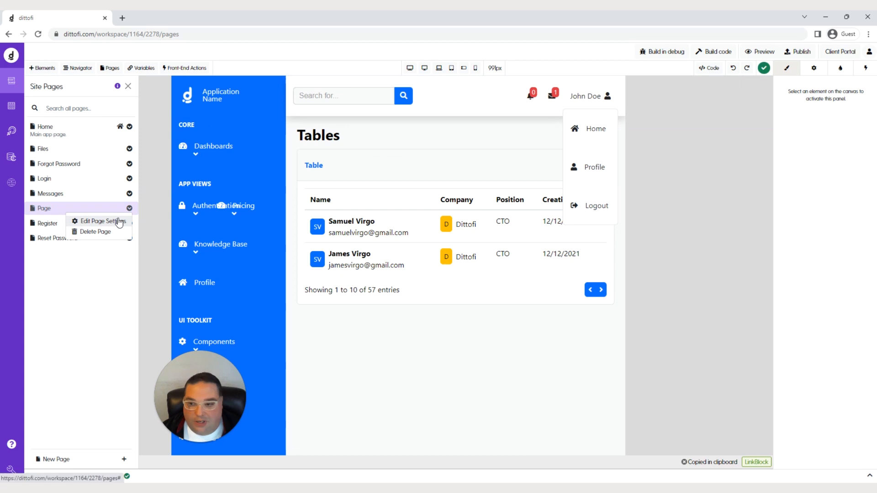
{"action": "left_click", "coordinate": [120, 222]}
{"action": "double_click", "coordinate": [162, 137]}
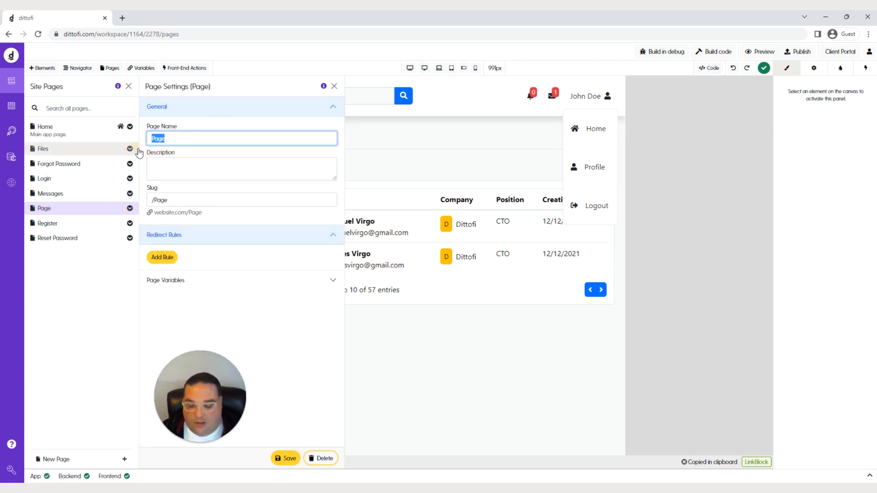
{"action": "type", "text": "Clients"}
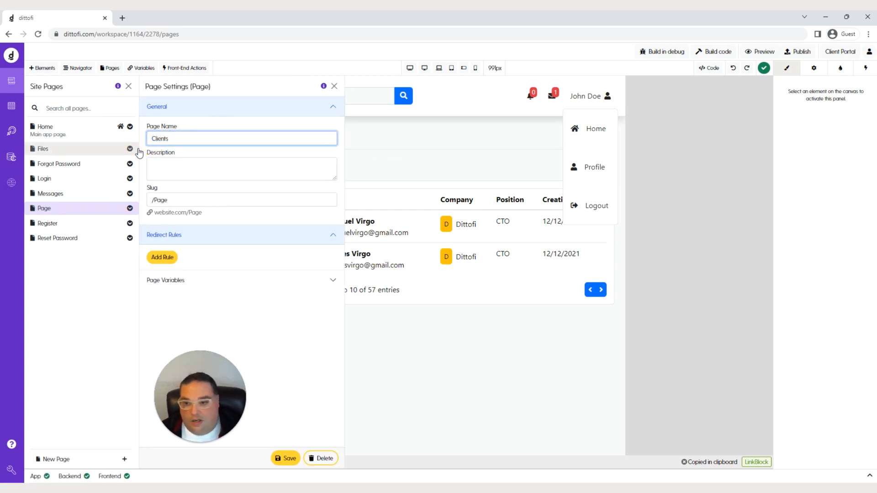
{"action": "double_click", "coordinate": [158, 201]}
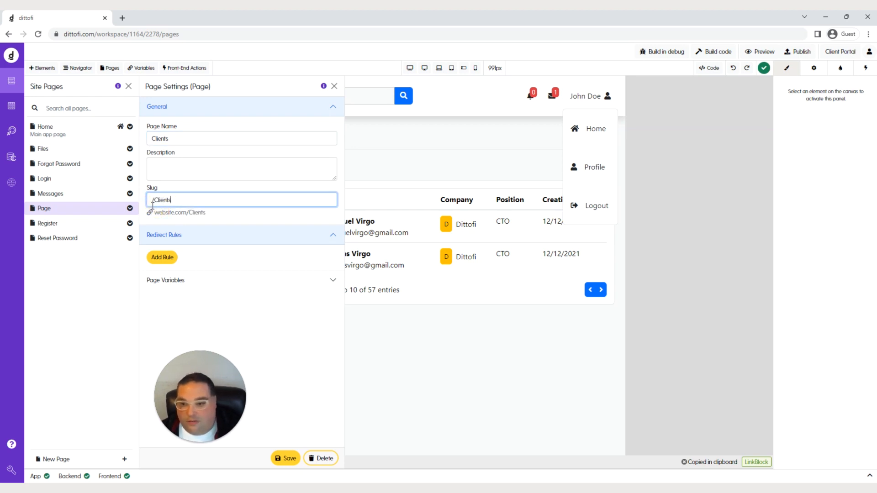
{"action": "left_click_drag", "start_coordinate": [156, 213], "coordinate": [218, 215]}
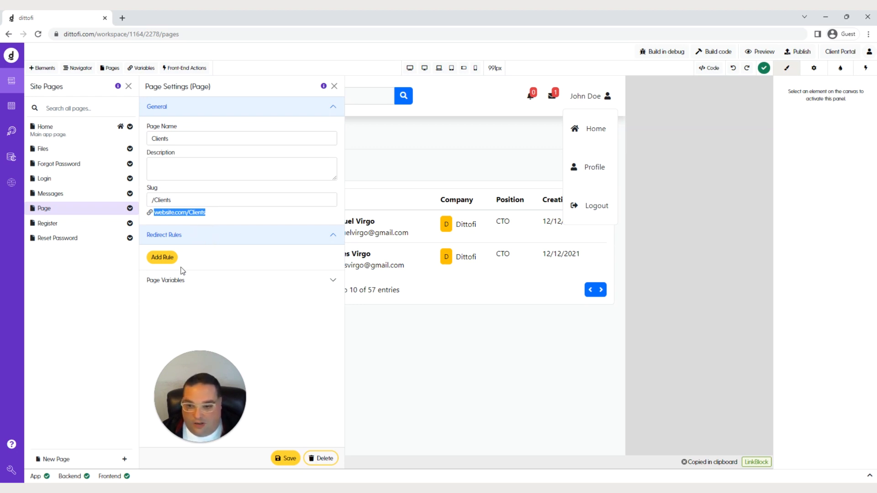
Add a redirect rule to /Login for the page, with the isLoggedIn variable as the condition's first operand
{"action": "left_click", "coordinate": [159, 258]}
{"action": "left_click", "coordinate": [237, 257]}
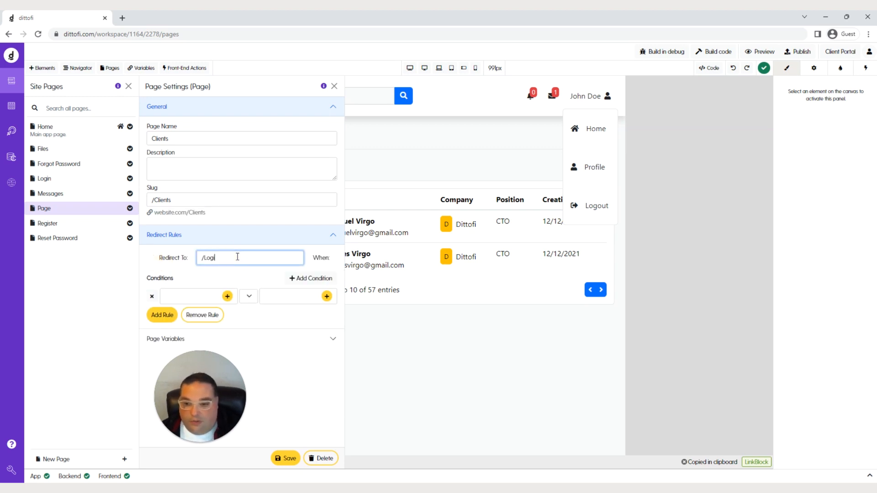
{"action": "left_click", "coordinate": [227, 295]}
{"action": "left_click", "coordinate": [325, 91]}
{"action": "type", "text": "is"}
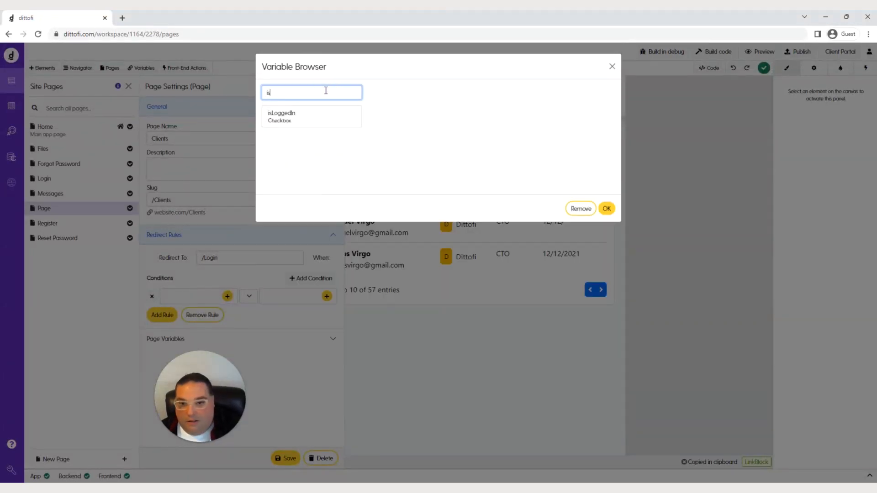
{"action": "left_click", "coordinate": [314, 113]}
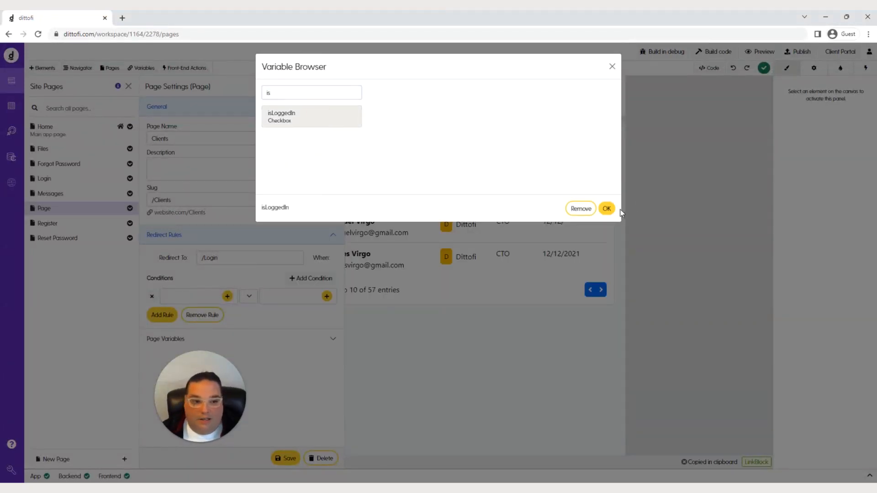
{"action": "left_click", "coordinate": [607, 208]}
Set the redirect condition's comparison value to the false variable and save the page settings
{"action": "left_click", "coordinate": [327, 296]}
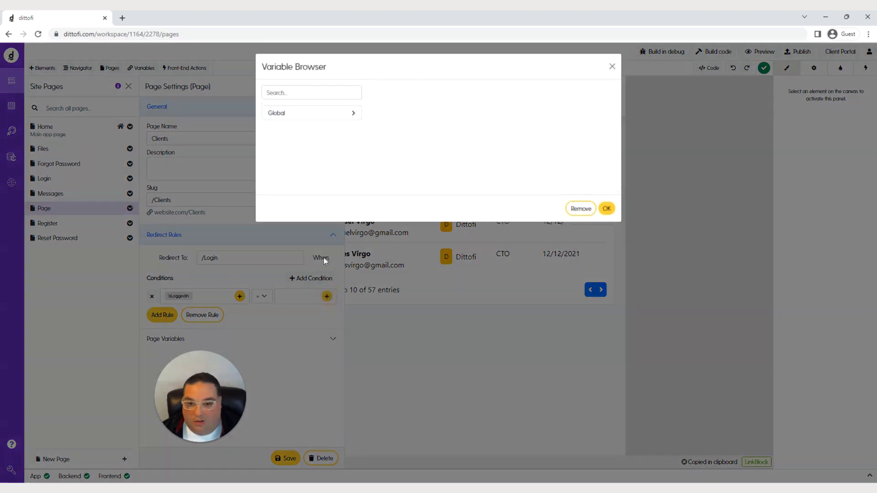
{"action": "left_click", "coordinate": [320, 97]}
{"action": "type", "text": "false"}
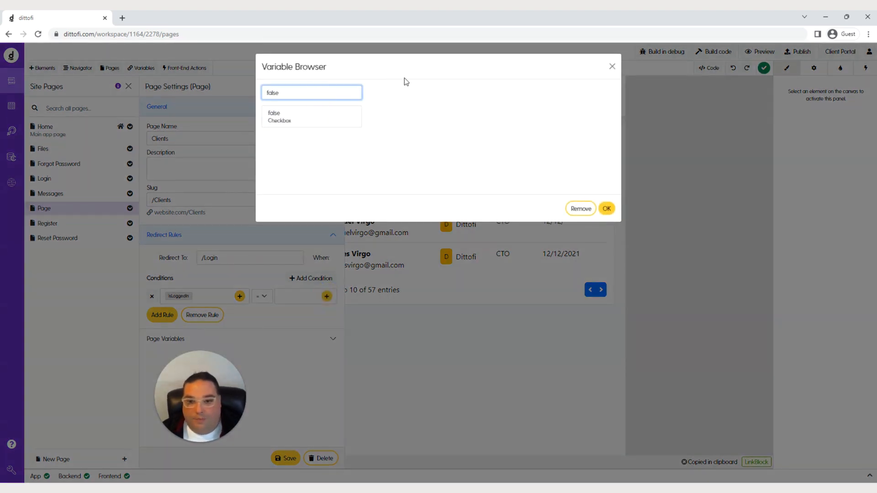
{"action": "left_click", "coordinate": [336, 113]}
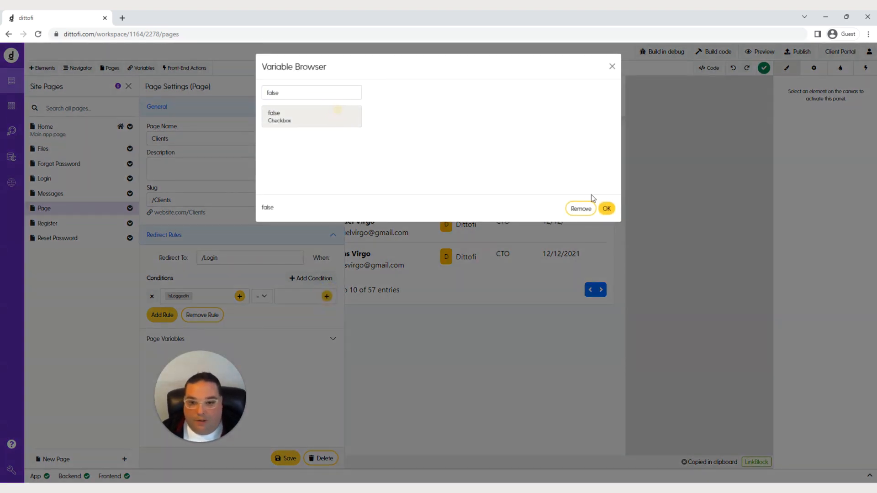
{"action": "left_click", "coordinate": [608, 210]}
{"action": "left_click", "coordinate": [286, 457]}
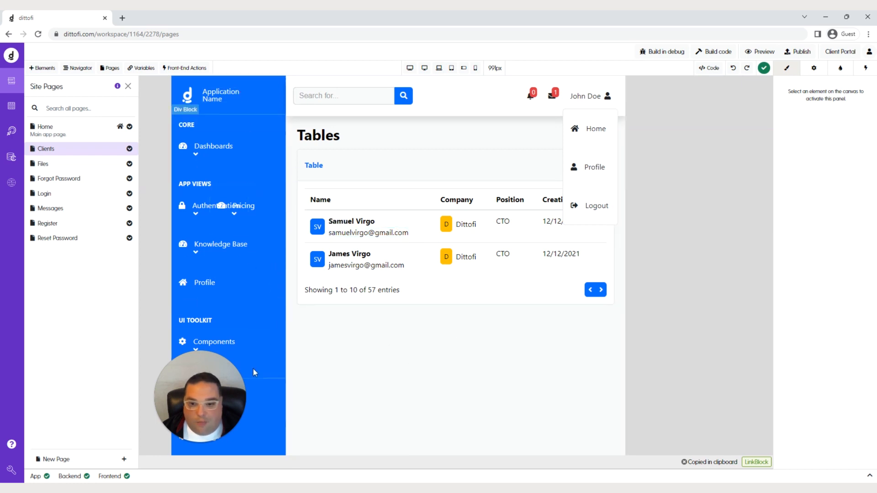
Insert the Sidebar partial into the page's content area above the Tables heading
{"action": "left_click", "coordinate": [268, 366]}
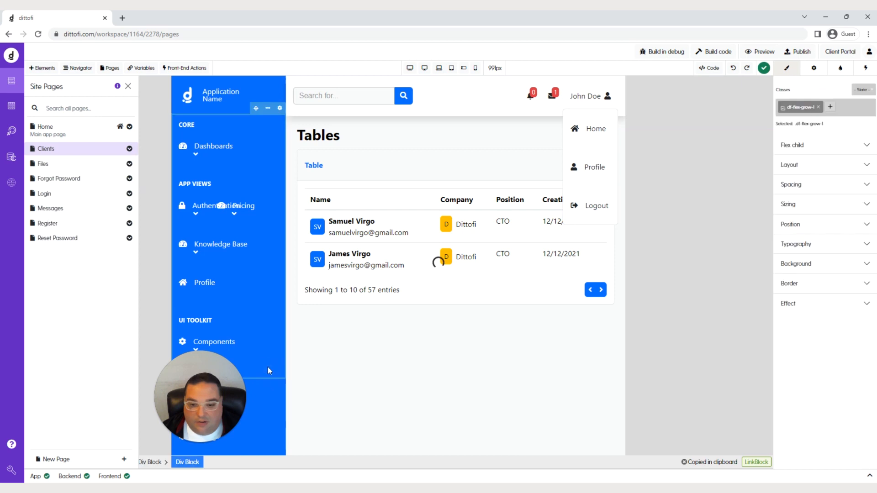
{"action": "left_click", "coordinate": [150, 463]}
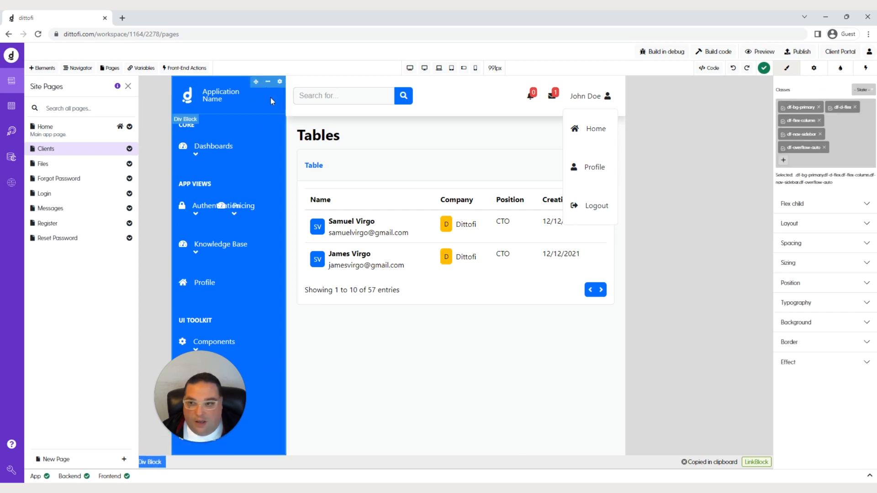
{"action": "left_click", "coordinate": [45, 68]}
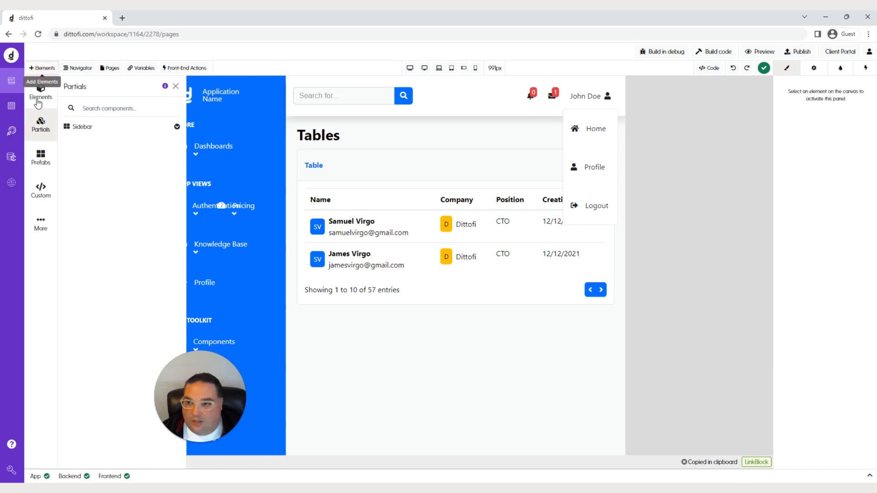
{"action": "left_click", "coordinate": [40, 132]}
{"action": "left_click_drag", "start_coordinate": [110, 127], "coordinate": [354, 132]}
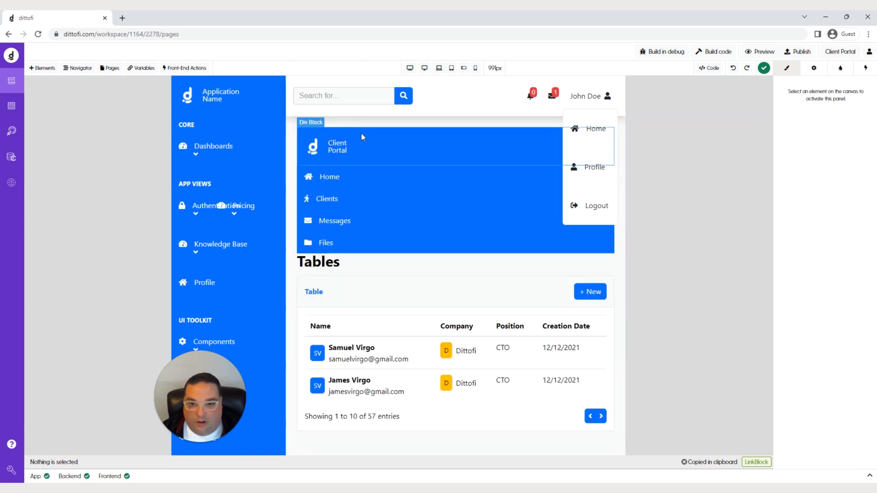
Cut the inserted Sidebar partial and replace the template's whole sidebar div block with it
{"action": "left_click", "coordinate": [369, 150]}
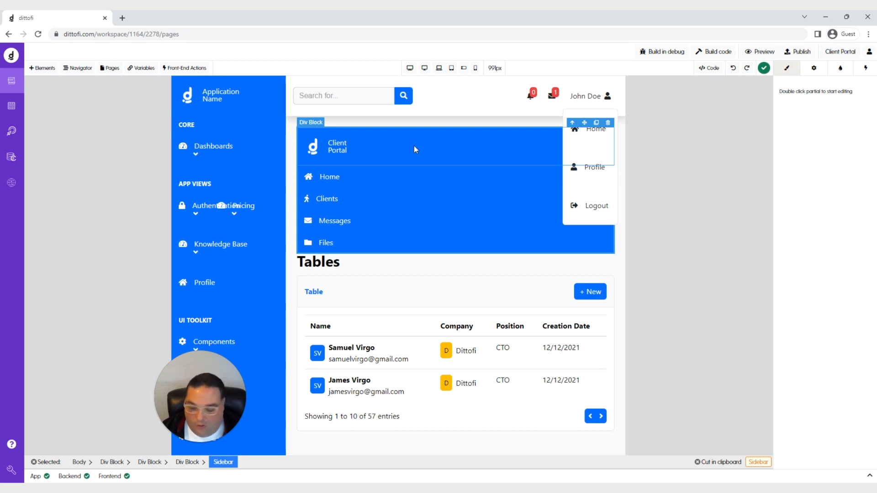
{"action": "left_click", "coordinate": [255, 132]}
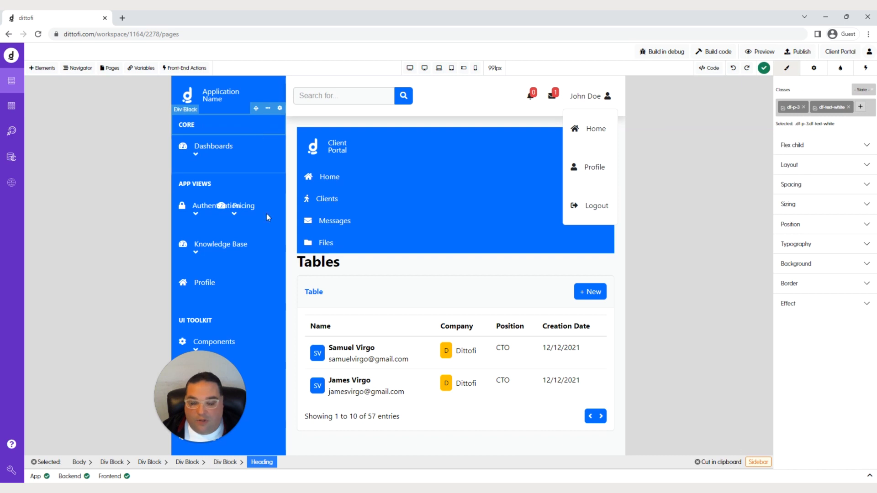
{"action": "left_click", "coordinate": [219, 463]}
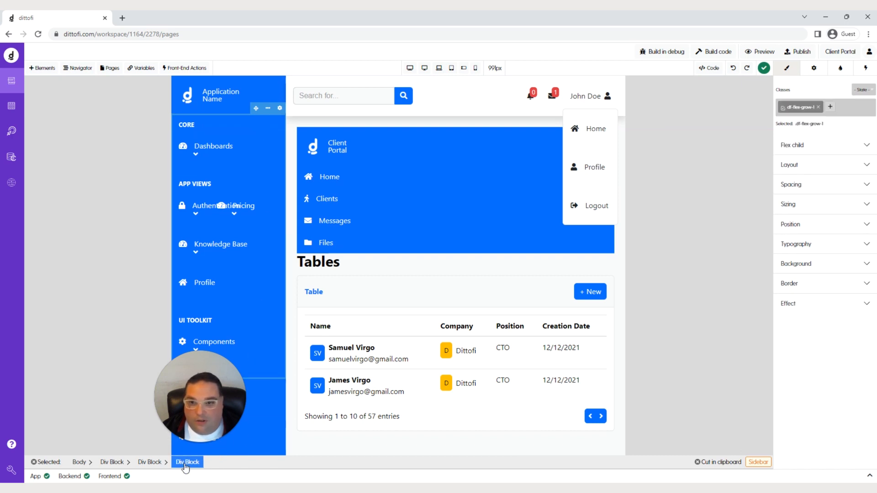
{"action": "left_click", "coordinate": [150, 463]}
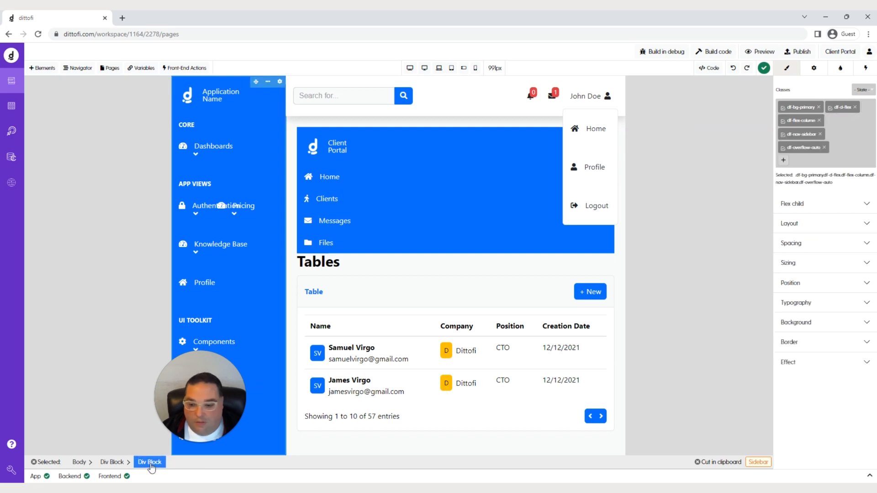
{"action": "left_click", "coordinate": [268, 82]}
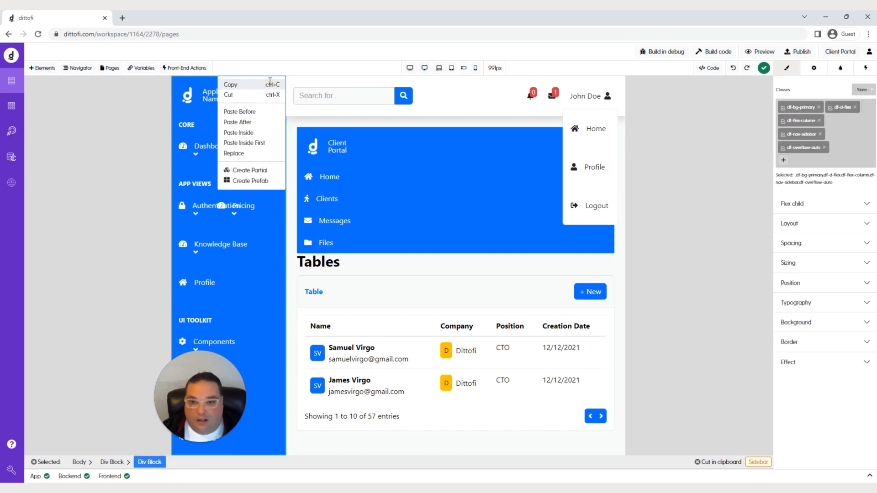
{"action": "left_click", "coordinate": [236, 154]}
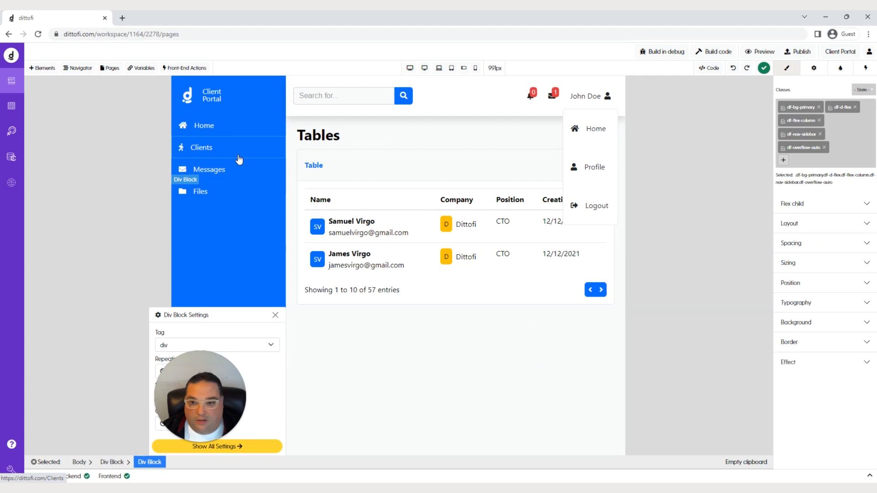
Change the Tables page heading to Clients and the table card's heading to Client List
{"action": "left_click", "coordinate": [330, 338]}
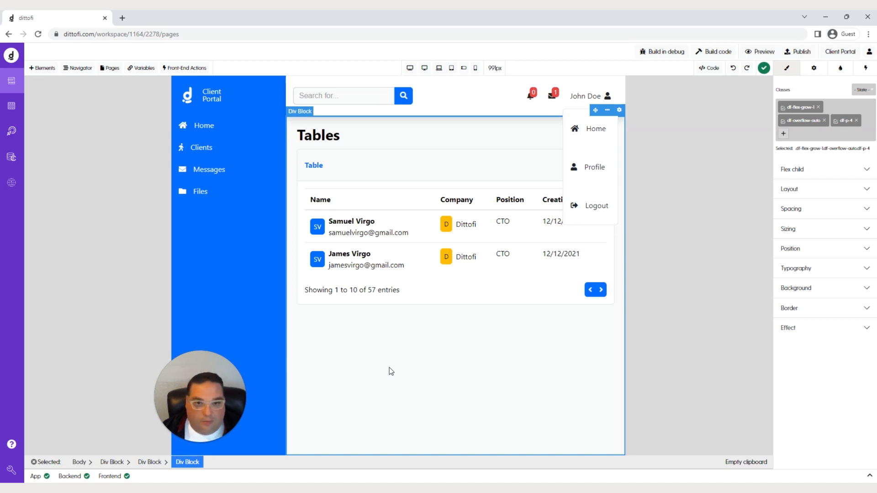
{"action": "double_click", "coordinate": [317, 136]}
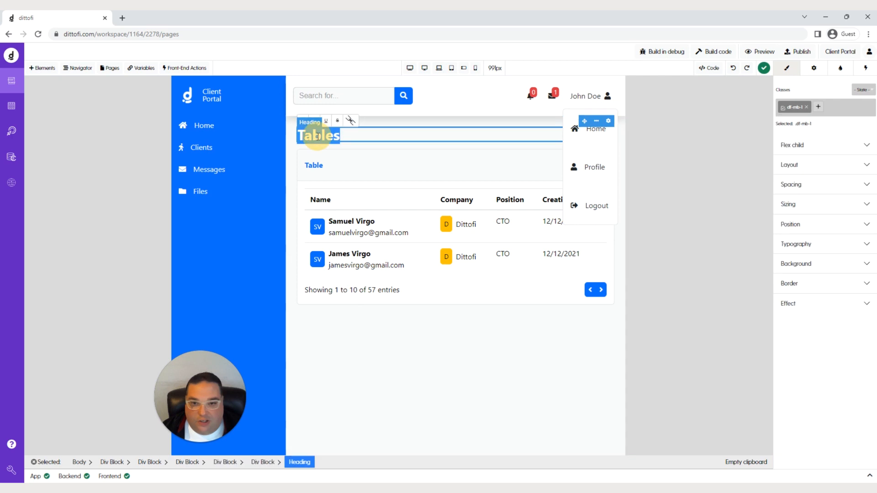
{"action": "type", "text": "Clients"}
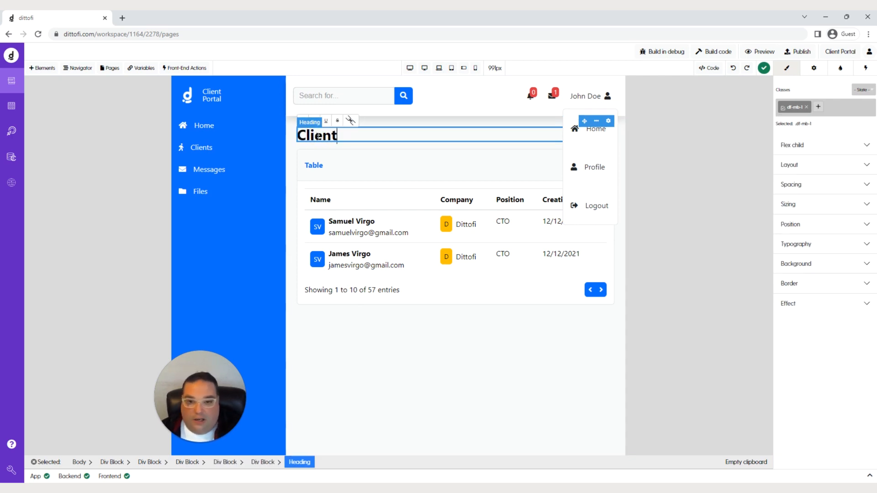
{"action": "double_click", "coordinate": [312, 163]}
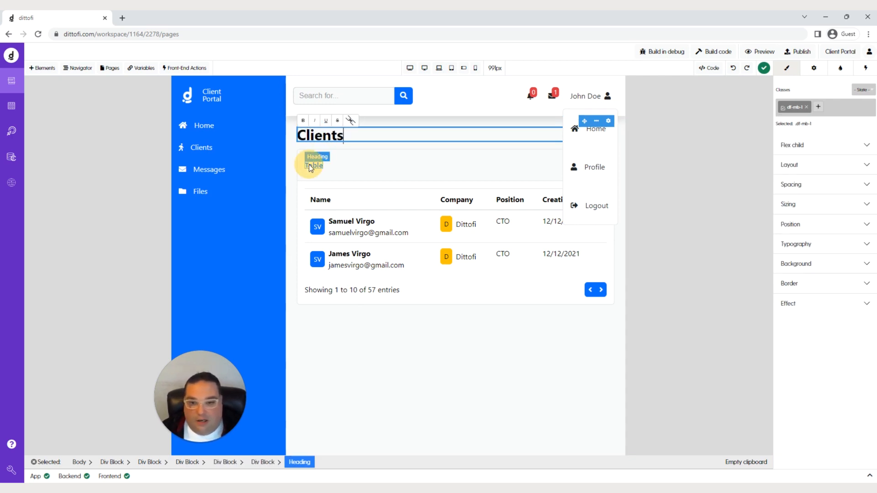
{"action": "type", "text": "Clie"}
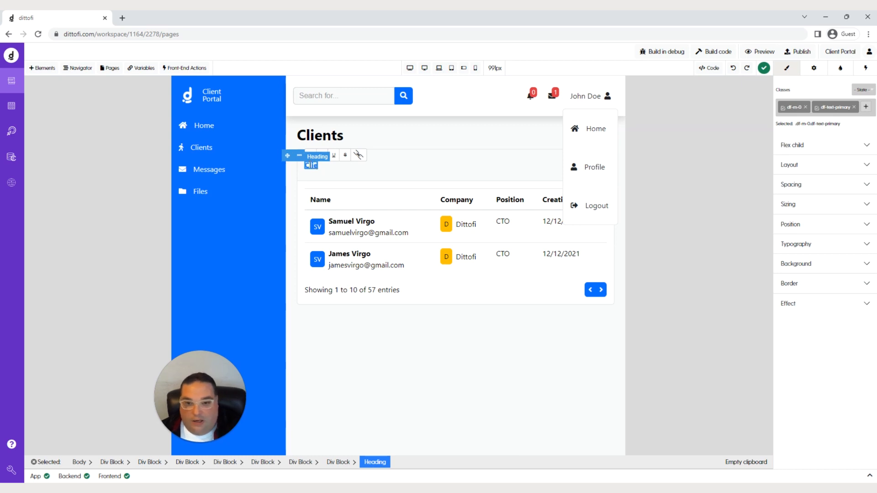
{"action": "type", "text": "nt List"}
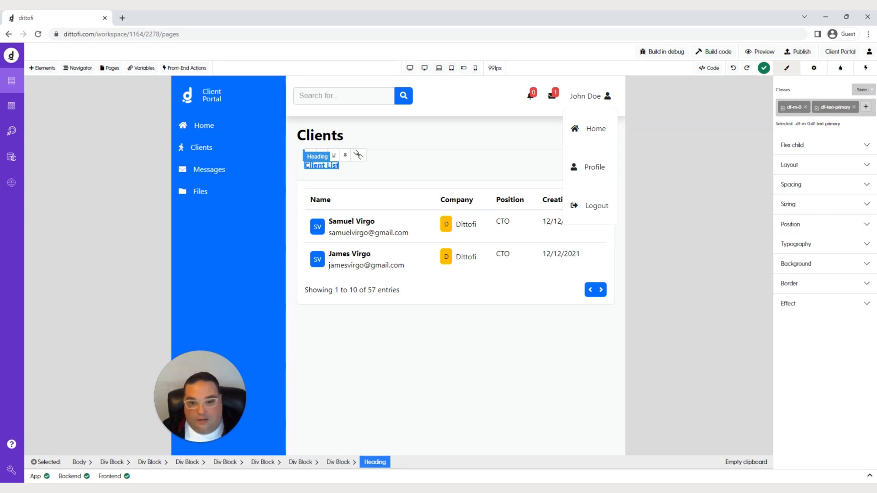
{"action": "left_click", "coordinate": [392, 354]}
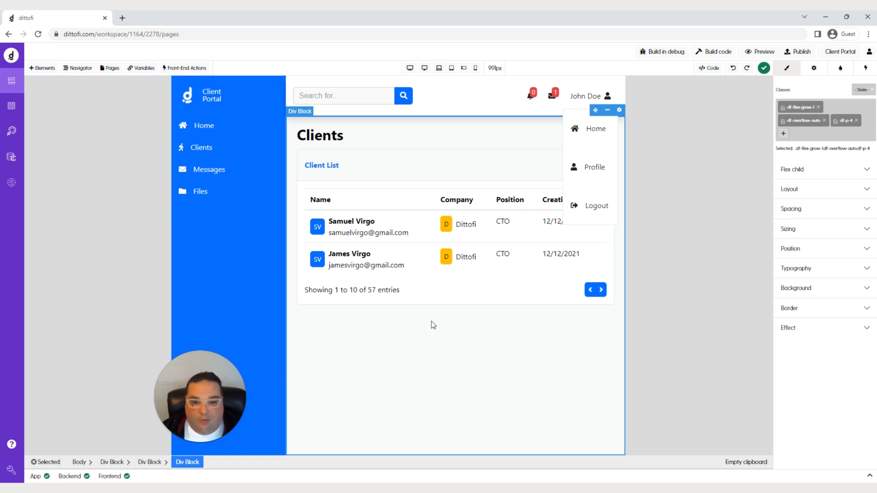
Delete the second sample row and the entries-count and paging block below it from the Client List table card
{"action": "left_click", "coordinate": [416, 267]}
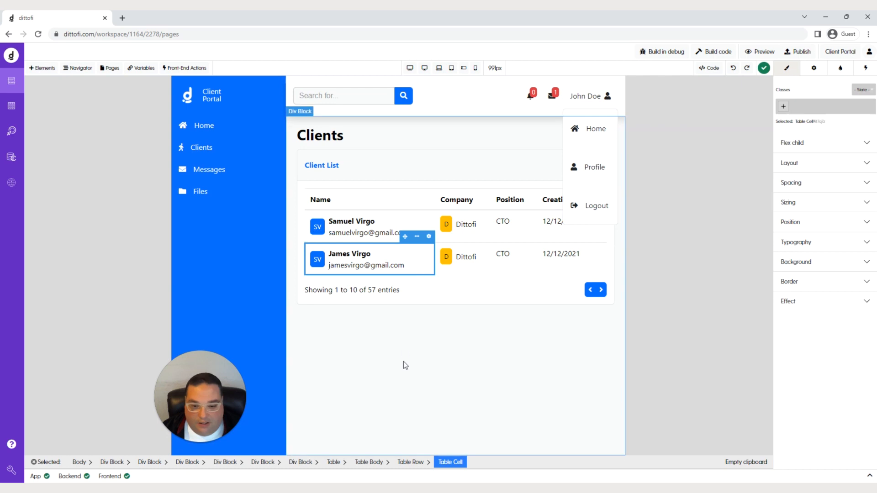
{"action": "left_click", "coordinate": [411, 462]}
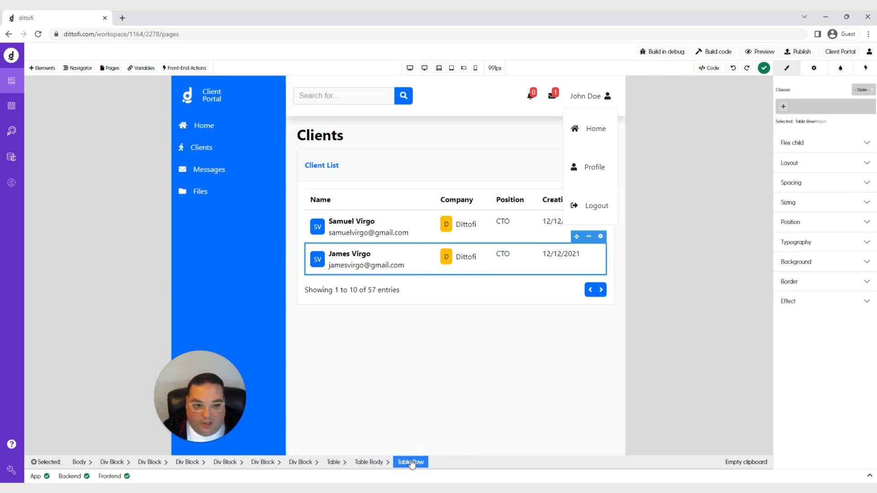
{"action": "key", "text": "Delete"}
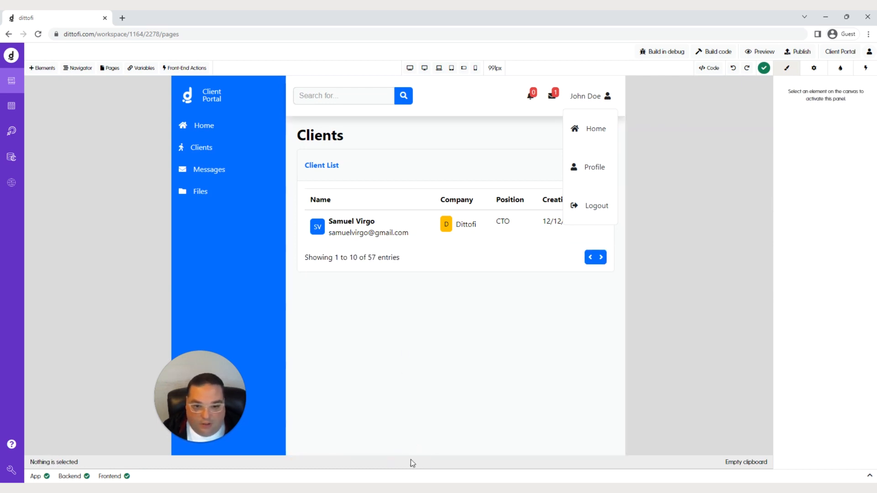
{"action": "left_click", "coordinate": [485, 265]}
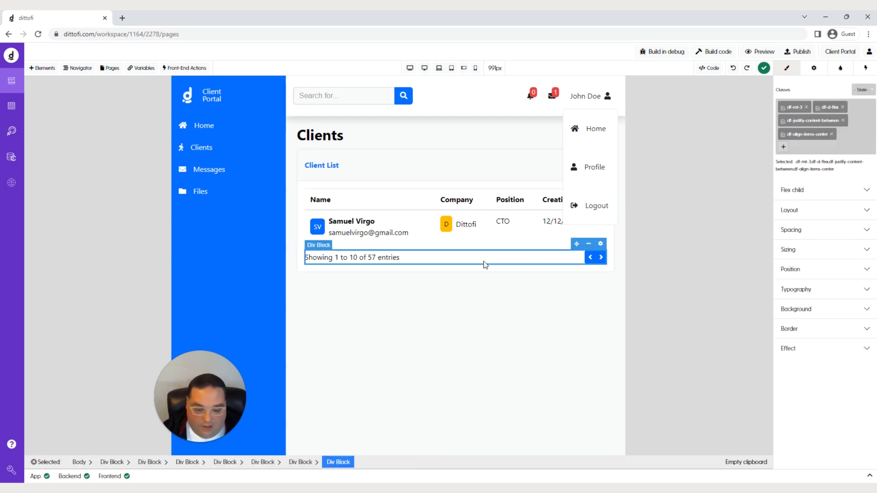
{"action": "key", "text": "Delete"}
{"action": "left_click", "coordinate": [484, 320]}
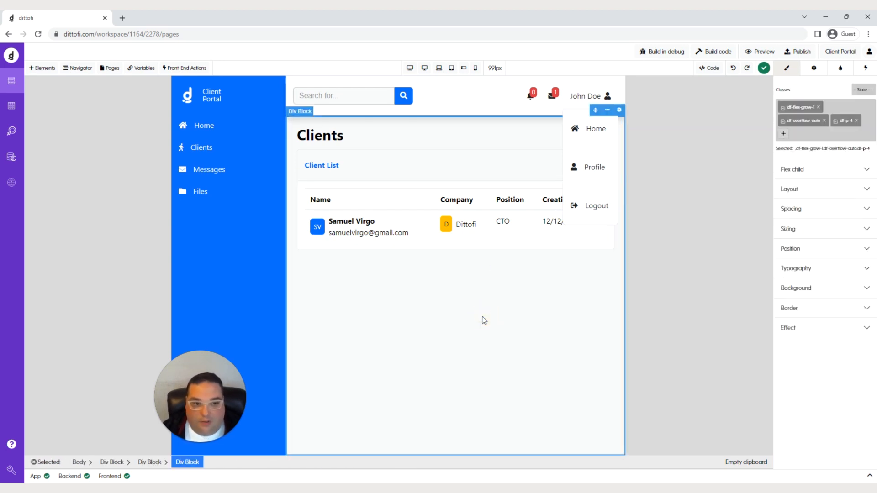
Set the header account dropdown's Menu setting to Hide so its list no longer covers the Clients table
{"action": "left_click", "coordinate": [581, 126]}
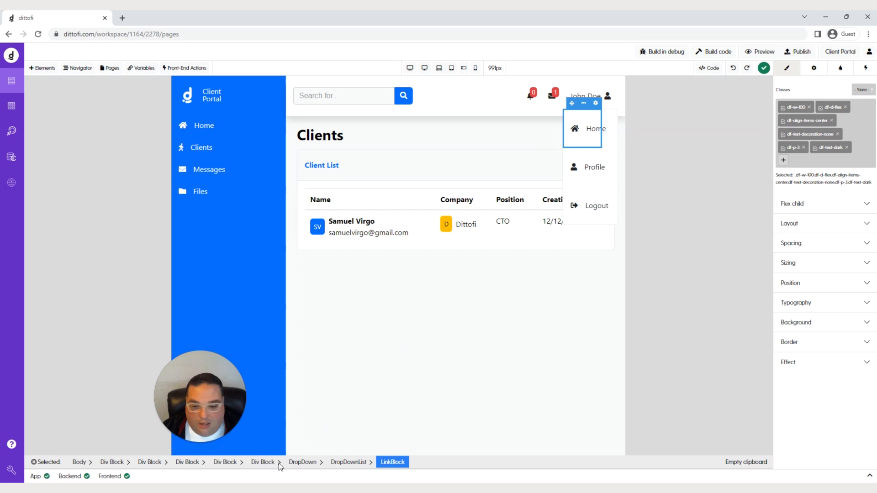
{"action": "left_click", "coordinate": [300, 465]}
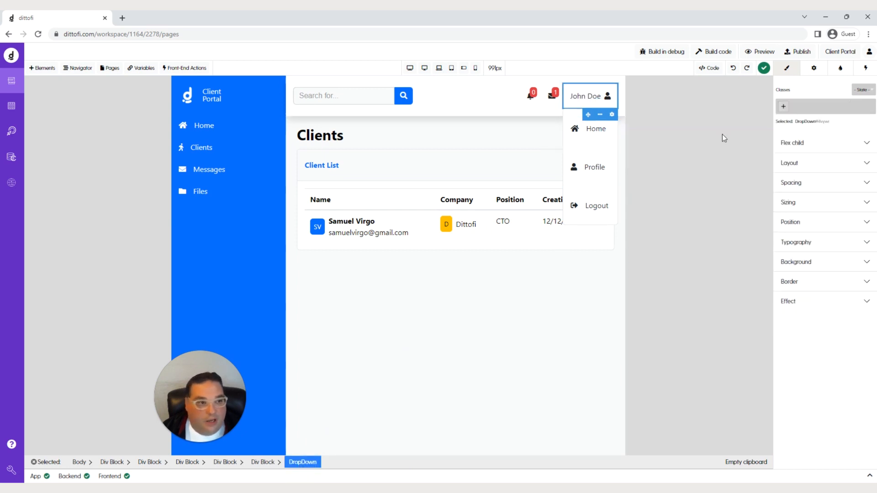
{"action": "left_click", "coordinate": [612, 115]}
{"action": "left_click", "coordinate": [556, 149]}
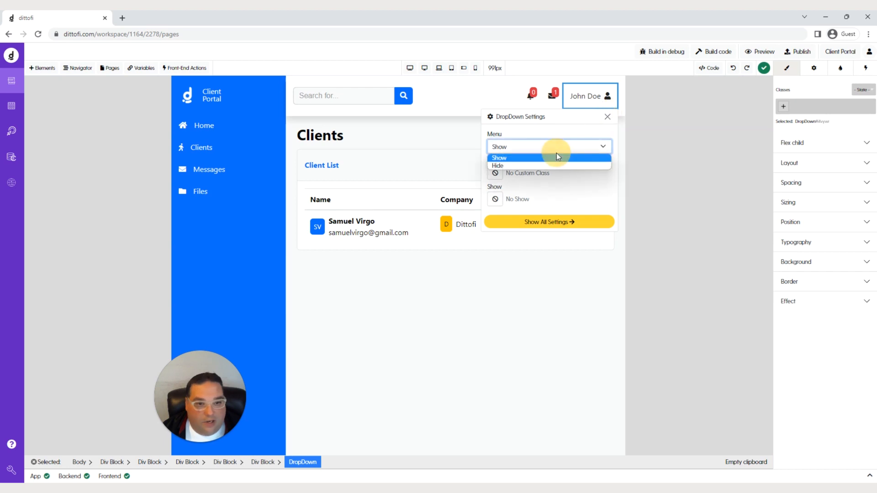
{"action": "left_click", "coordinate": [544, 165]}
{"action": "left_click", "coordinate": [474, 325]}
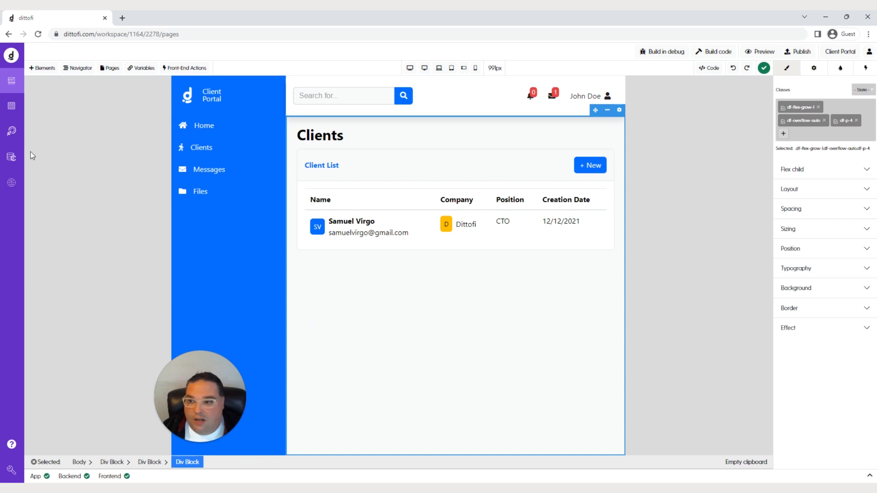
Create a back-end action named getClients with an endpoint trigger
{"action": "left_click", "coordinate": [14, 133]}
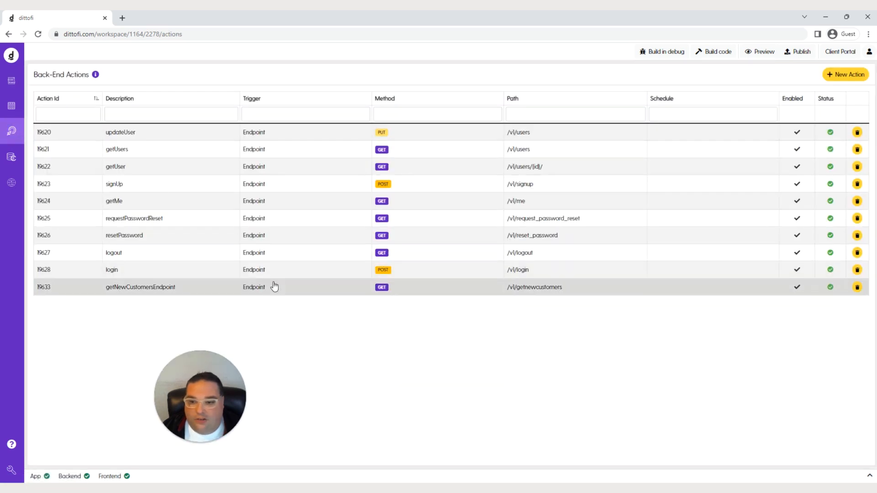
{"action": "left_click", "coordinate": [844, 79]}
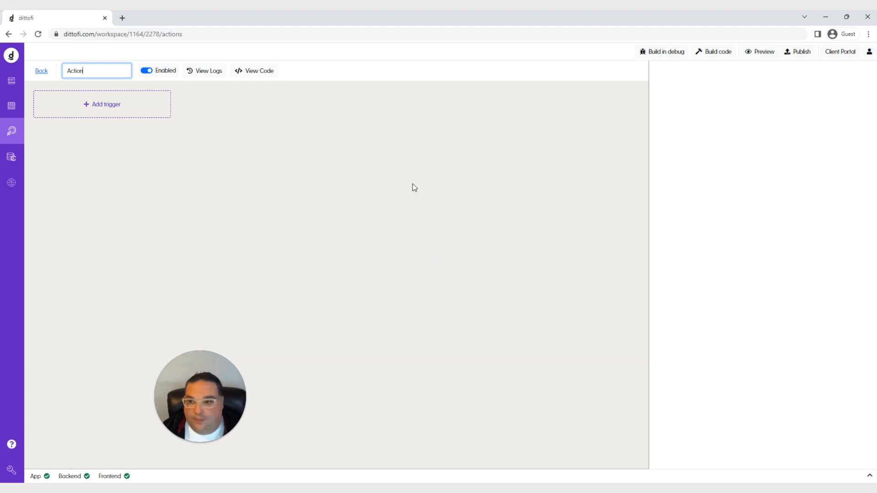
{"action": "left_click_drag", "start_coordinate": [85, 70], "coordinate": [65, 73]}
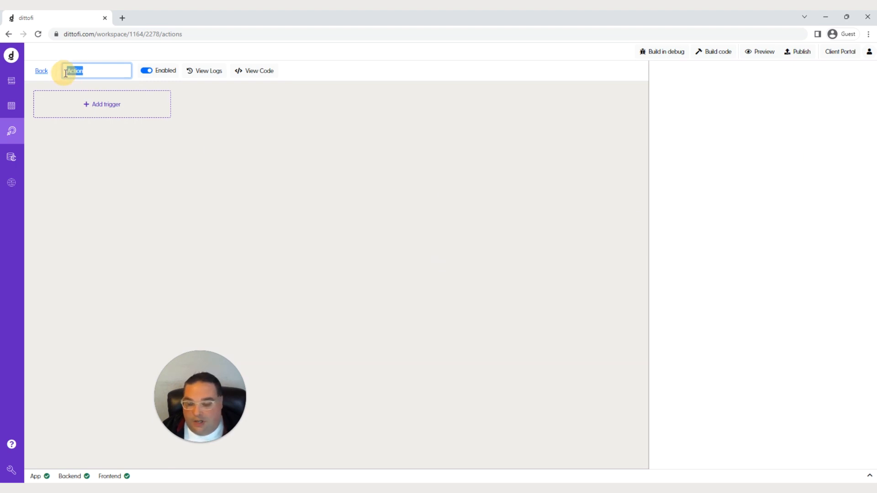
{"action": "type", "text": "Ge"}
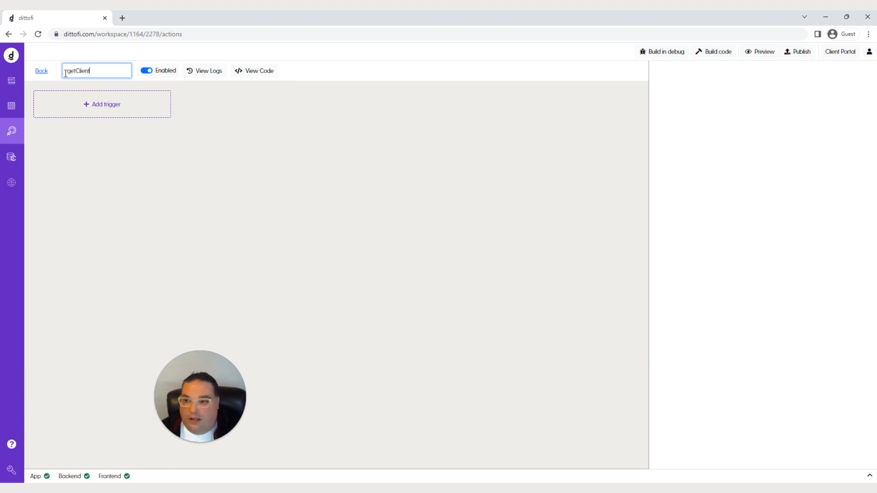
{"action": "left_click", "coordinate": [120, 105]}
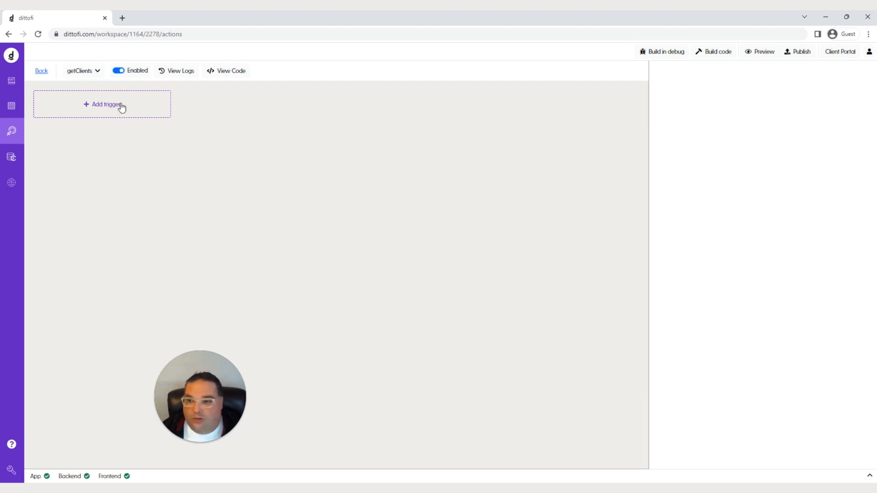
{"action": "left_click", "coordinate": [121, 106]}
{"action": "left_click", "coordinate": [108, 126]}
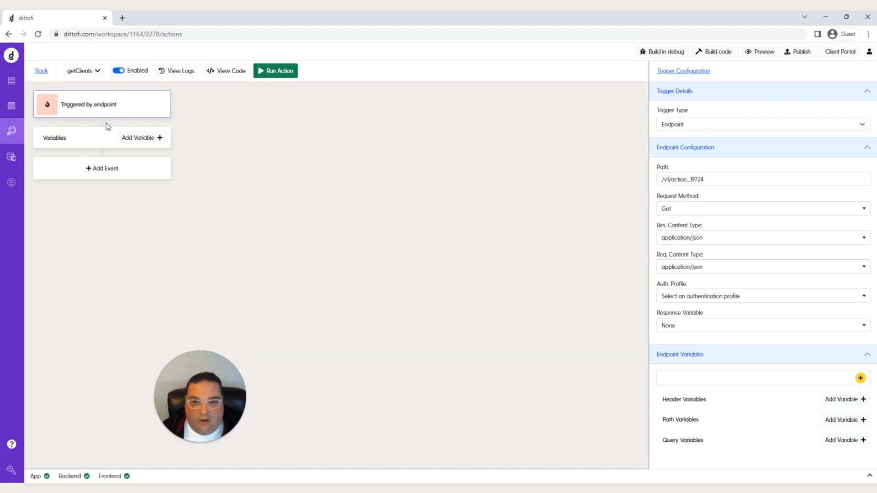
Add a new Collection variable named getClients to the action, based on the users model
{"action": "left_click", "coordinate": [162, 138]}
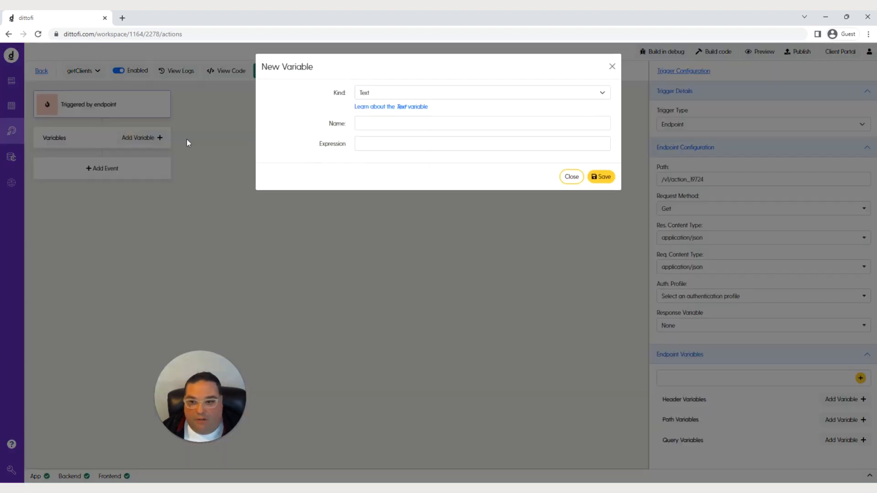
{"action": "left_click", "coordinate": [416, 94]}
{"action": "left_click", "coordinate": [371, 120]}
{"action": "left_click", "coordinate": [370, 123]}
{"action": "type", "text": "getClients"}
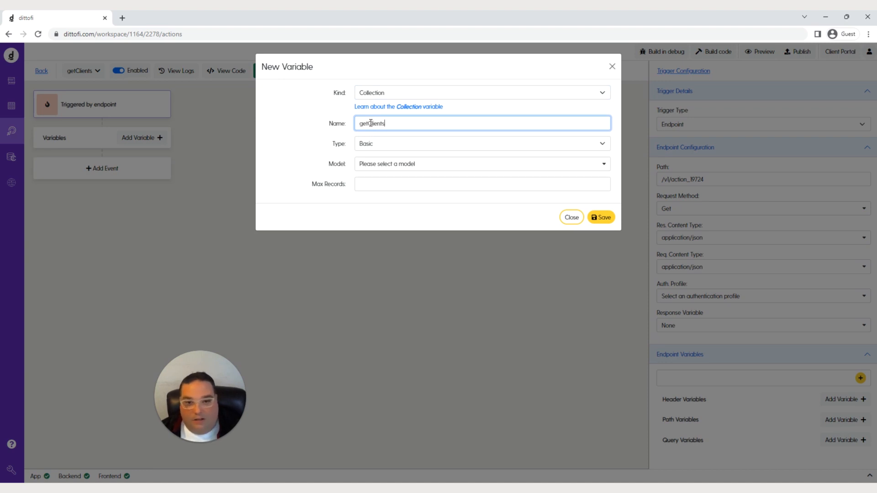
{"action": "left_click", "coordinate": [384, 164]}
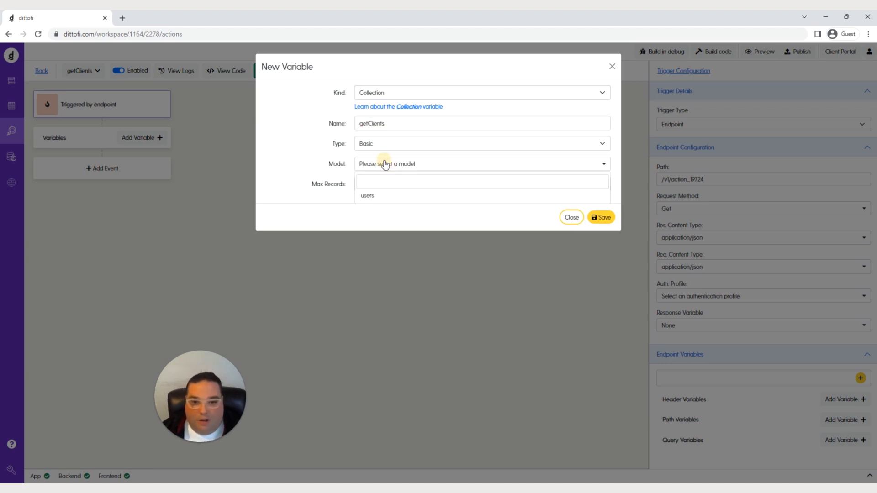
{"action": "left_click", "coordinate": [372, 196]}
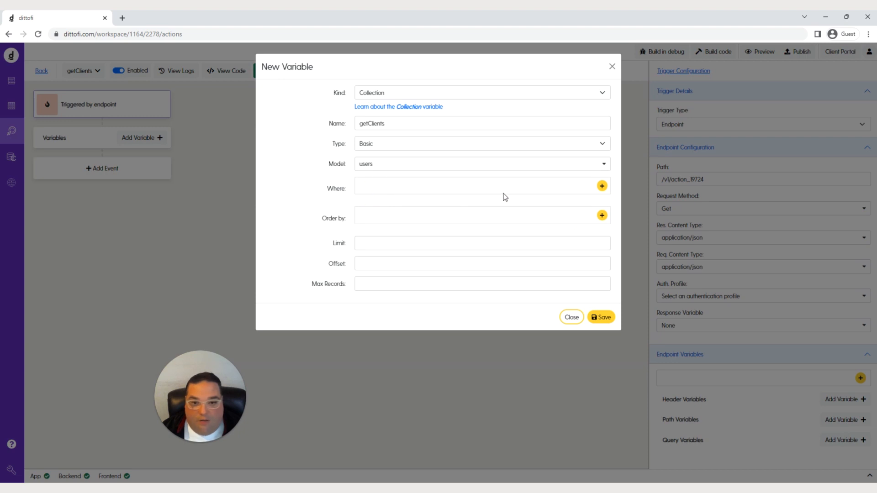
Filter the collection to records where roles equals the clientRole variable, and save the variable
{"action": "left_click", "coordinate": [602, 186]}
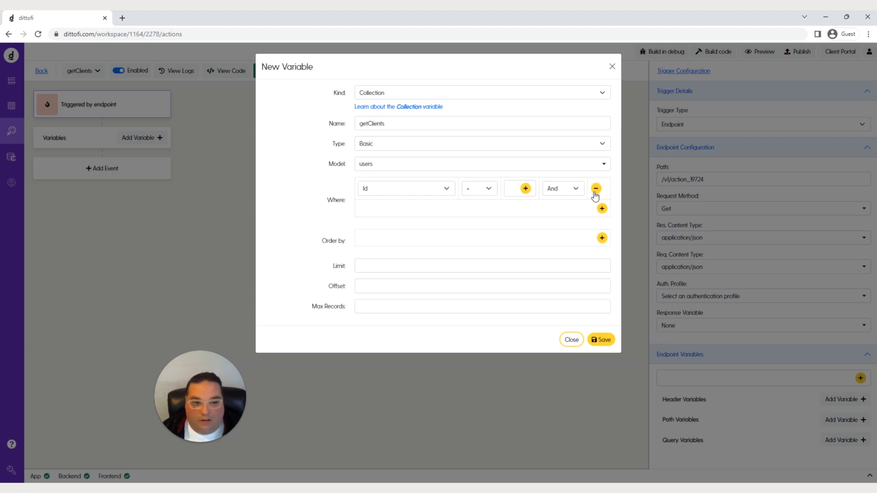
{"action": "left_click", "coordinate": [440, 188]}
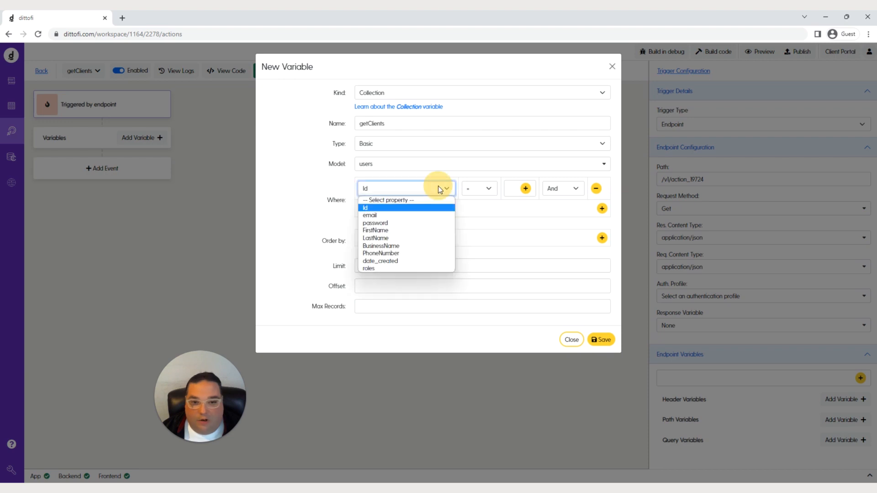
{"action": "left_click", "coordinate": [402, 268]}
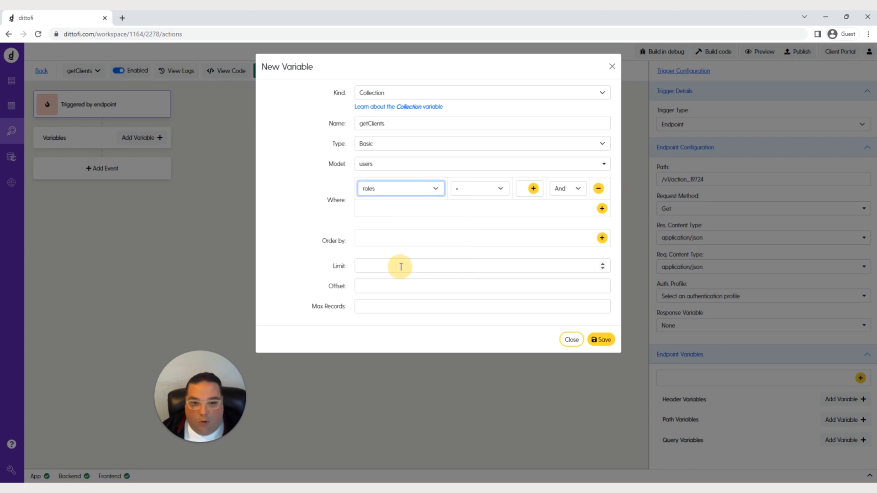
{"action": "left_click", "coordinate": [533, 189]}
{"action": "left_click", "coordinate": [298, 94]}
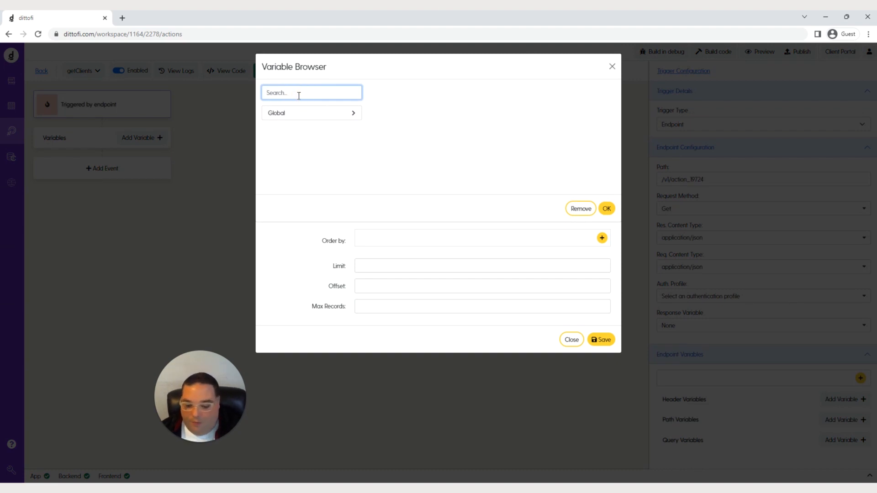
{"action": "type", "text": "clie"}
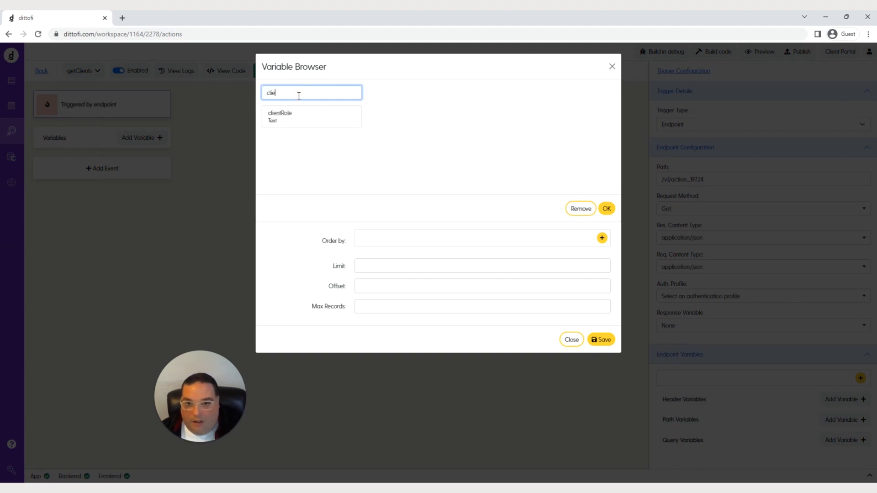
{"action": "left_click", "coordinate": [304, 119]}
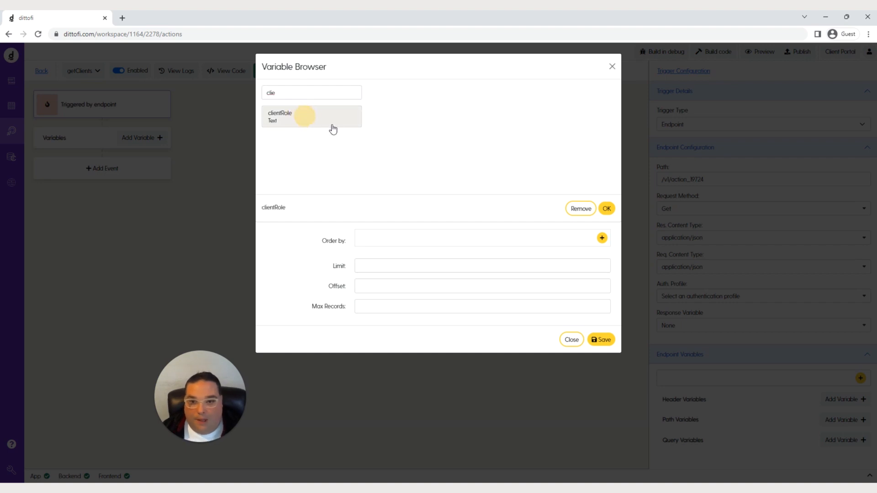
{"action": "left_click", "coordinate": [607, 208]}
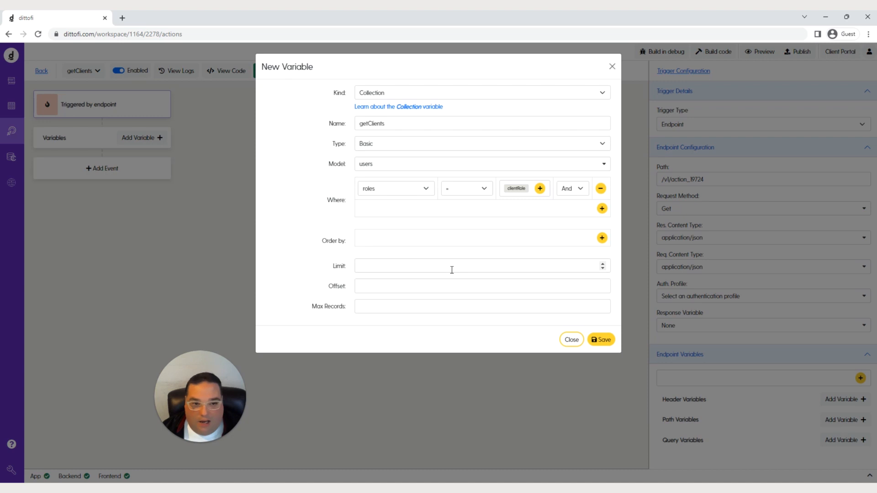
{"action": "left_click", "coordinate": [596, 347]}
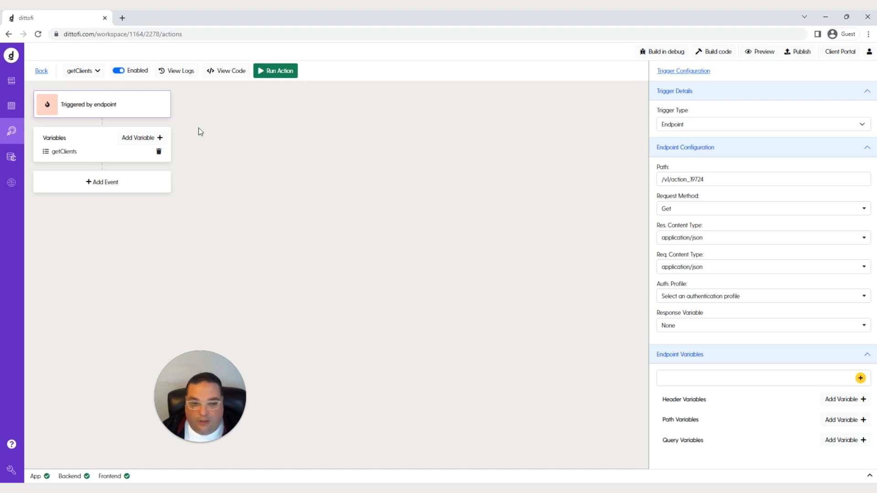
Set the endpoint's response variable to getClients and build the code
{"action": "left_click", "coordinate": [676, 327]}
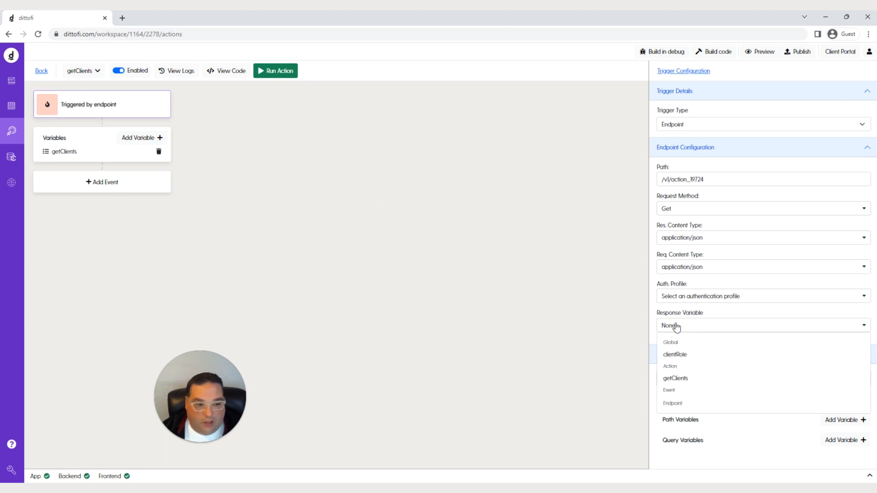
{"action": "left_click", "coordinate": [679, 380]}
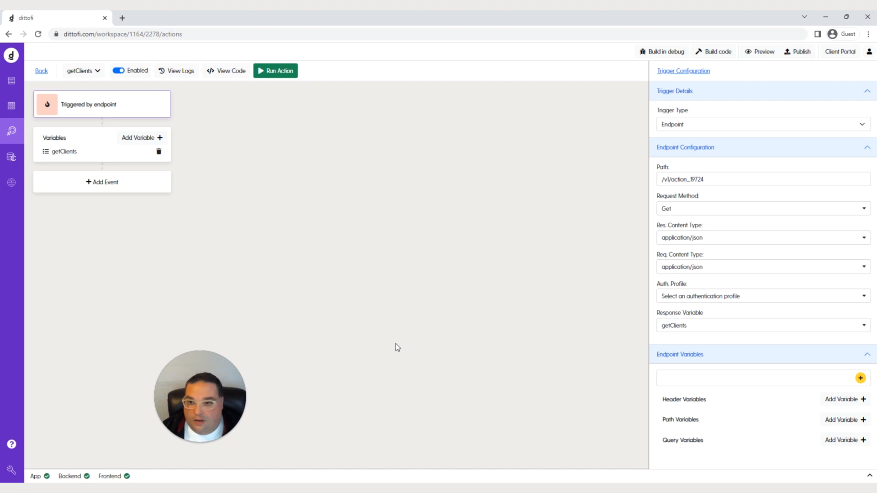
{"action": "left_click", "coordinate": [722, 56]}
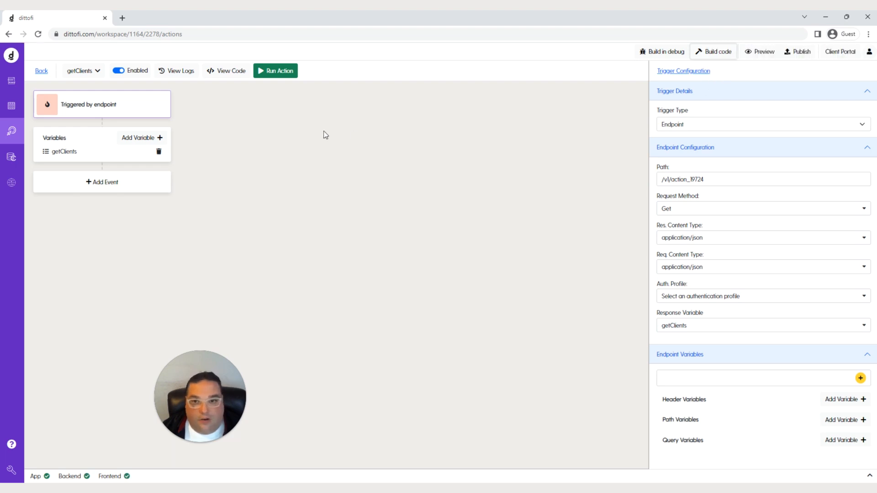
Run the getClients action and examine the client records in the endpoint response body
{"action": "left_click", "coordinate": [273, 74]}
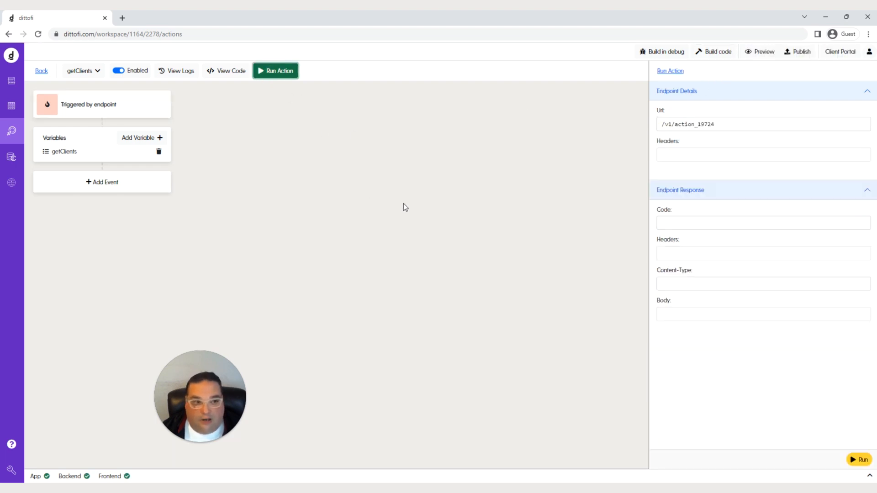
{"action": "left_click", "coordinate": [852, 460]}
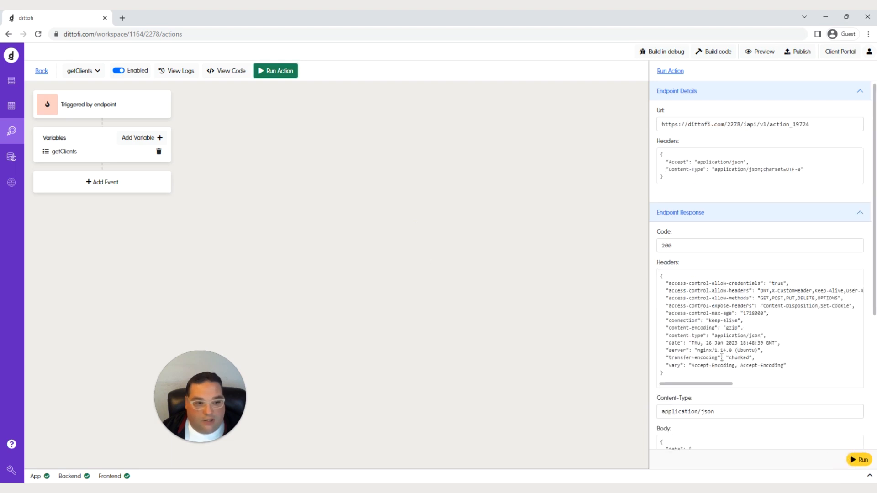
{"action": "scroll", "coordinate": [722, 353], "scroll_direction": "down", "scroll_amount": 4}
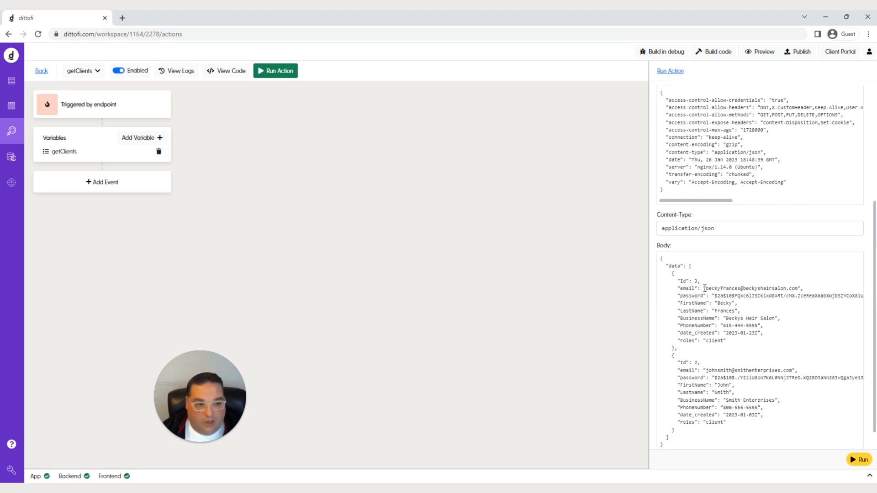
{"action": "left_click_drag", "start_coordinate": [707, 289], "coordinate": [730, 292]}
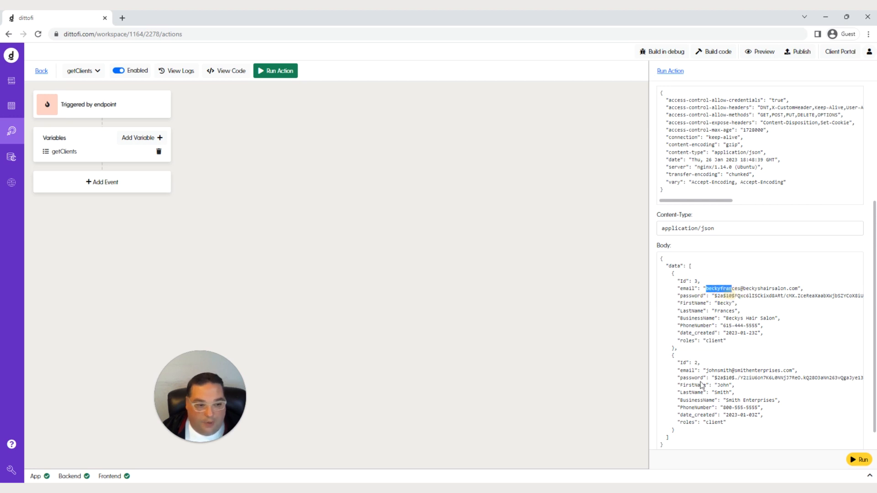
{"action": "left_click_drag", "start_coordinate": [709, 371], "coordinate": [729, 370]}
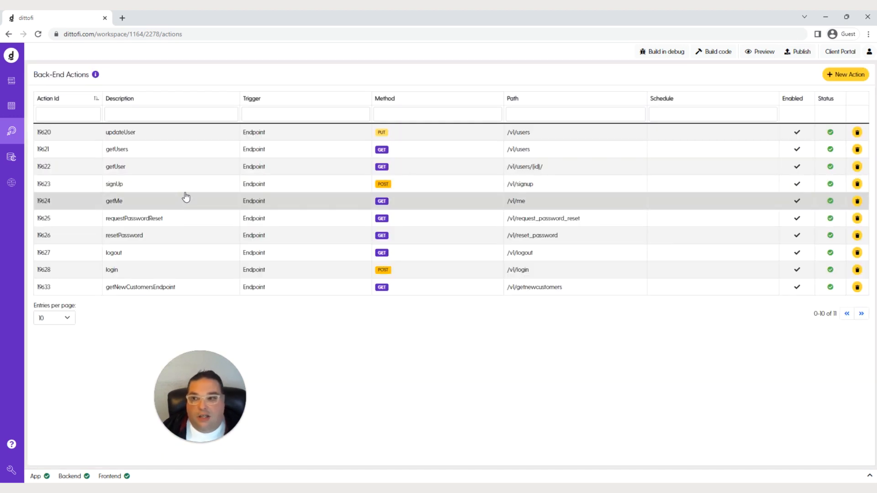
Open the Clients page in the page editor and create a new front-end action
{"action": "left_click", "coordinate": [11, 81]}
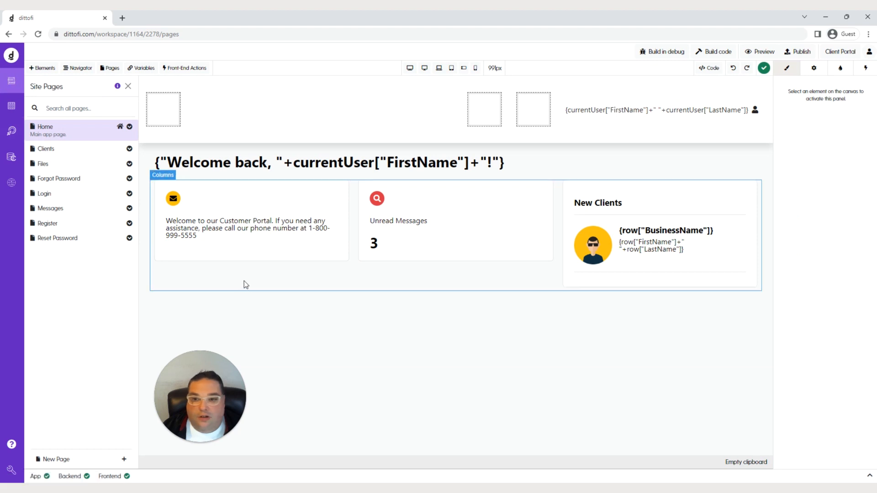
{"action": "left_click", "coordinate": [77, 150]}
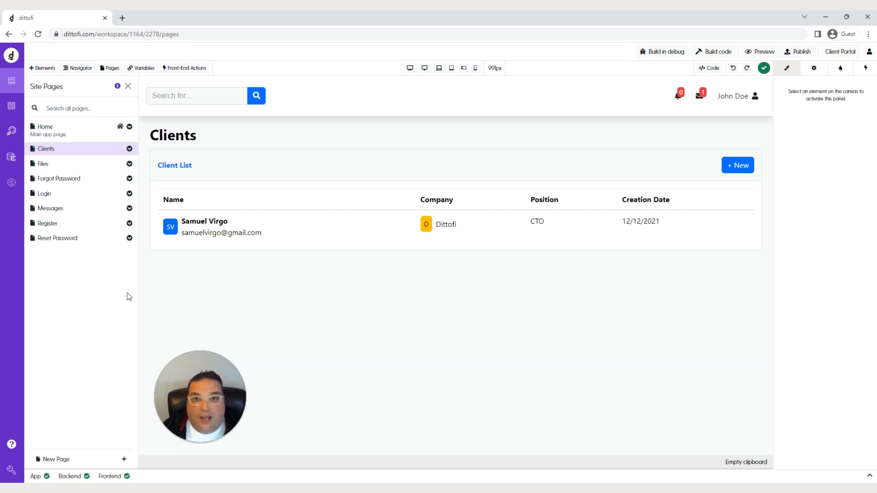
{"action": "left_click", "coordinate": [185, 68]}
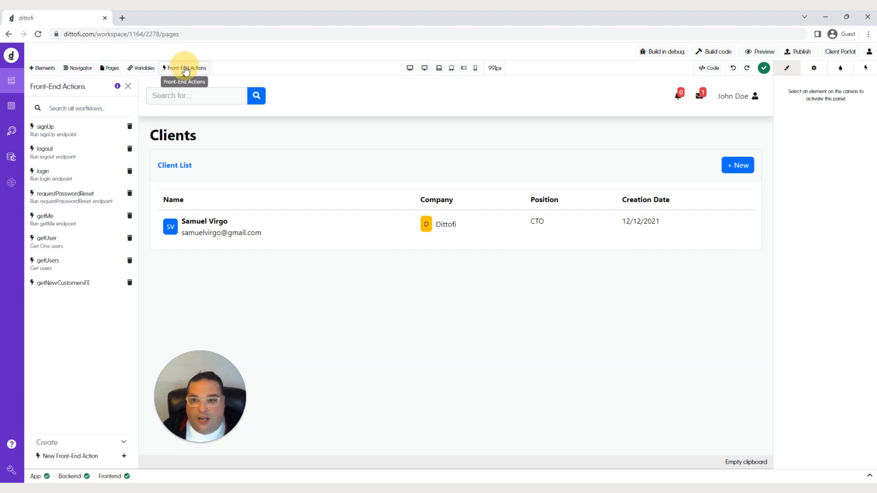
{"action": "left_click", "coordinate": [81, 456]}
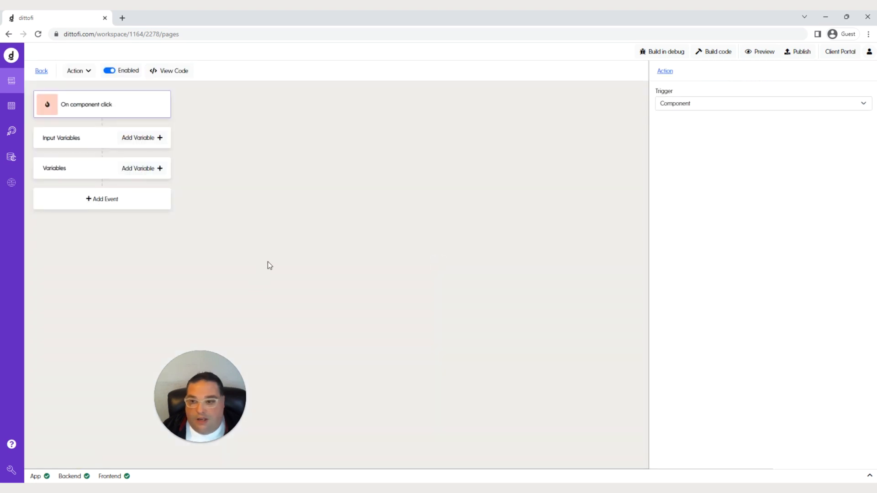
Add a Run endpoint event for getClients, returning the response as getClientsAS and the response code as getClientsResponse, and save it
{"action": "left_click", "coordinate": [97, 199]}
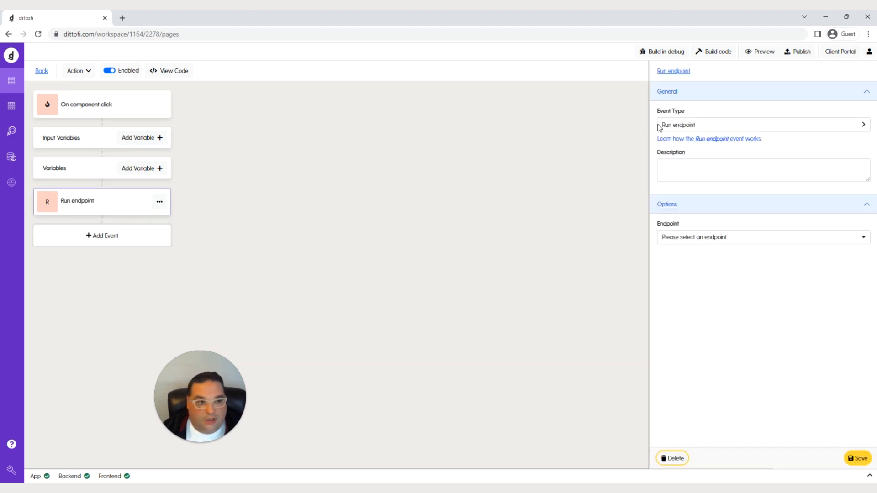
{"action": "left_click", "coordinate": [684, 238]}
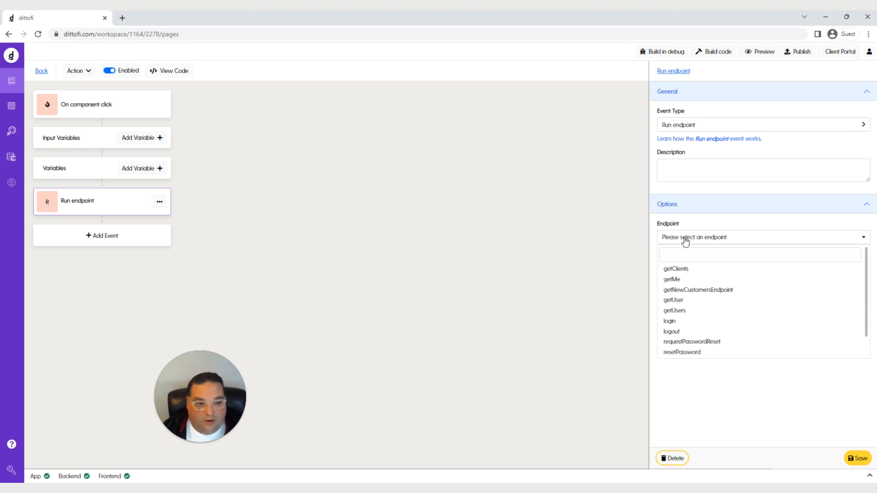
{"action": "left_click", "coordinate": [672, 269]}
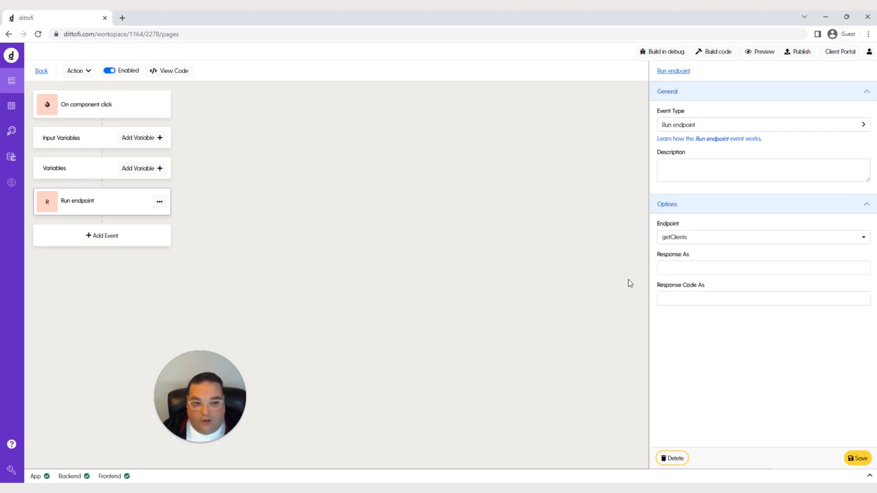
{"action": "left_click", "coordinate": [682, 269]}
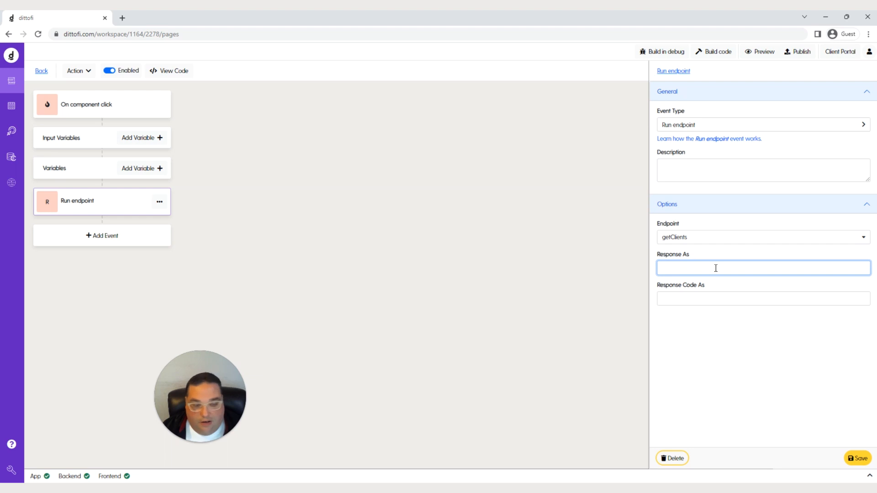
{"action": "type", "text": "getClientsAS"}
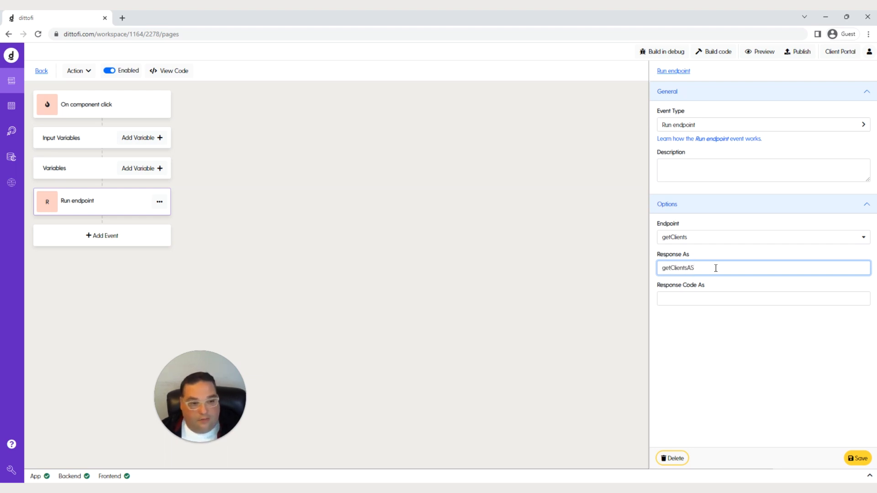
{"action": "left_click", "coordinate": [677, 298]}
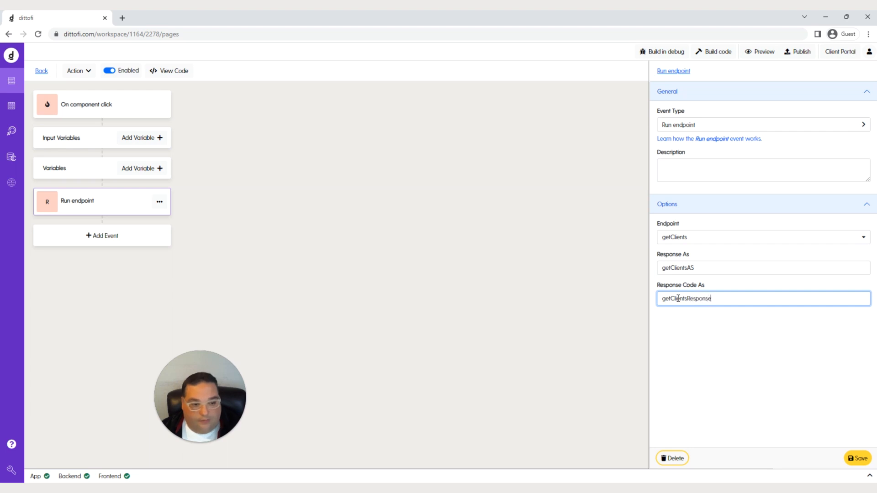
{"action": "left_click", "coordinate": [856, 458]}
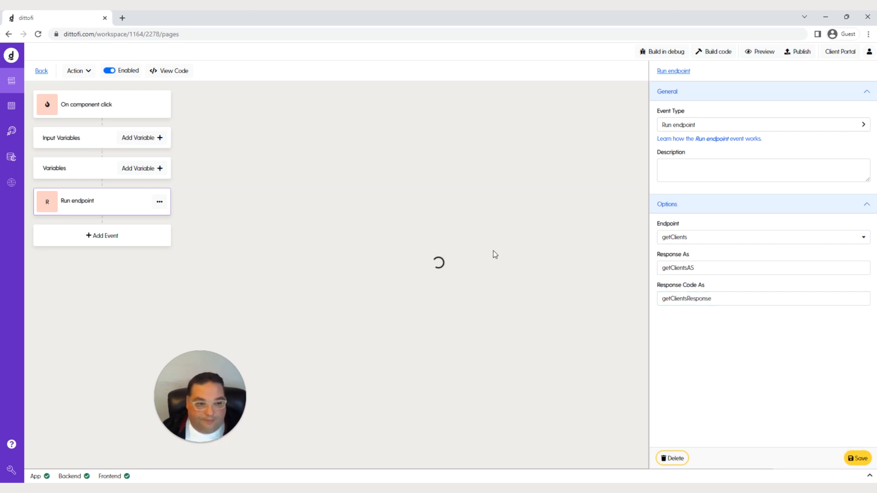
Add a second event after the Run endpoint event and set its type to Condition
{"action": "left_click", "coordinate": [91, 237]}
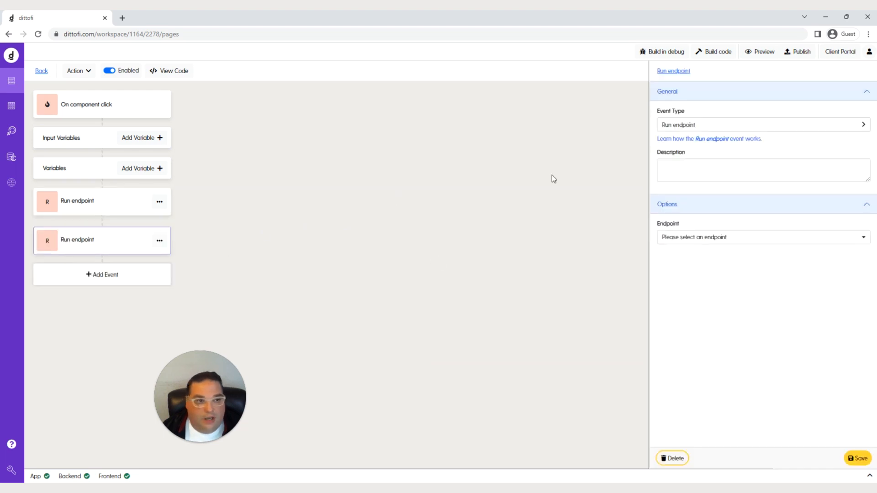
{"action": "left_click", "coordinate": [694, 125]}
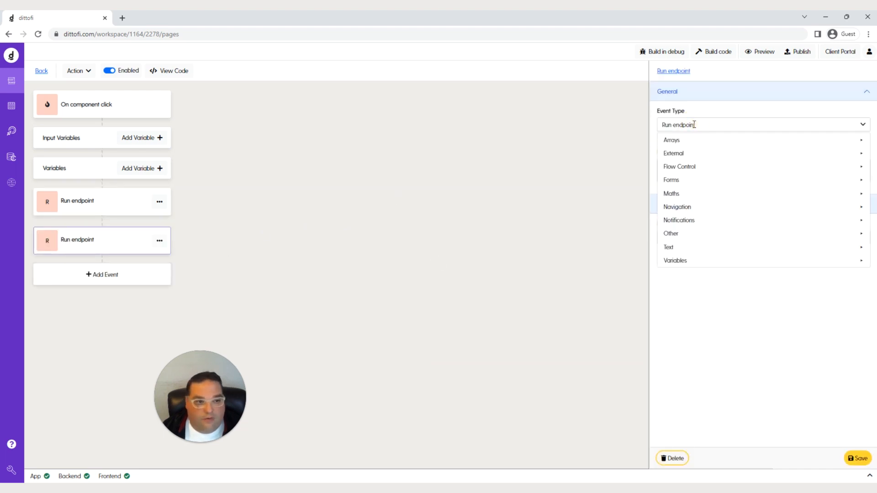
{"action": "mouse_move", "coordinate": [694, 166]}
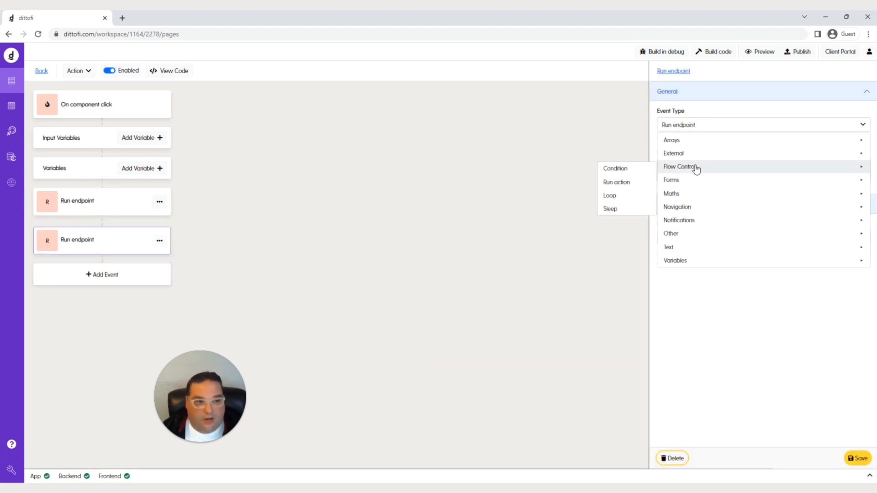
{"action": "left_click", "coordinate": [630, 172]}
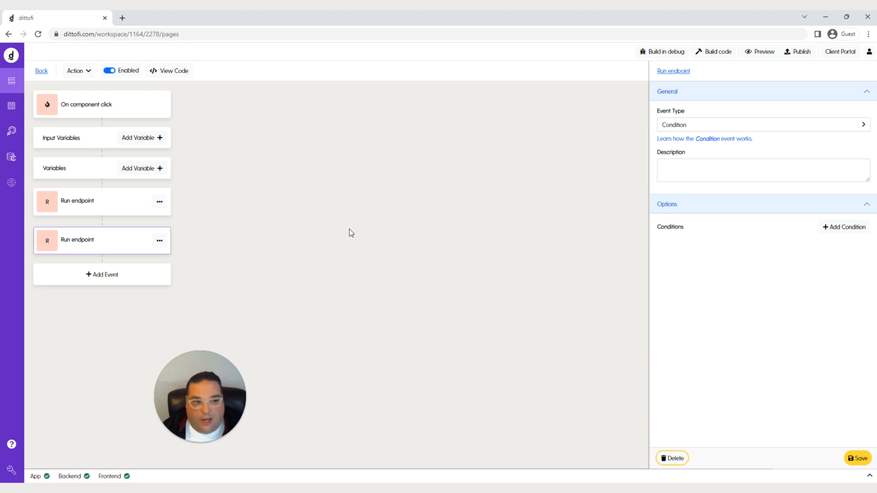
Add a condition requiring getClientsResponse to equal httpSuccessCode, and save the event
{"action": "left_click", "coordinate": [833, 228]}
{"action": "left_click", "coordinate": [750, 245]}
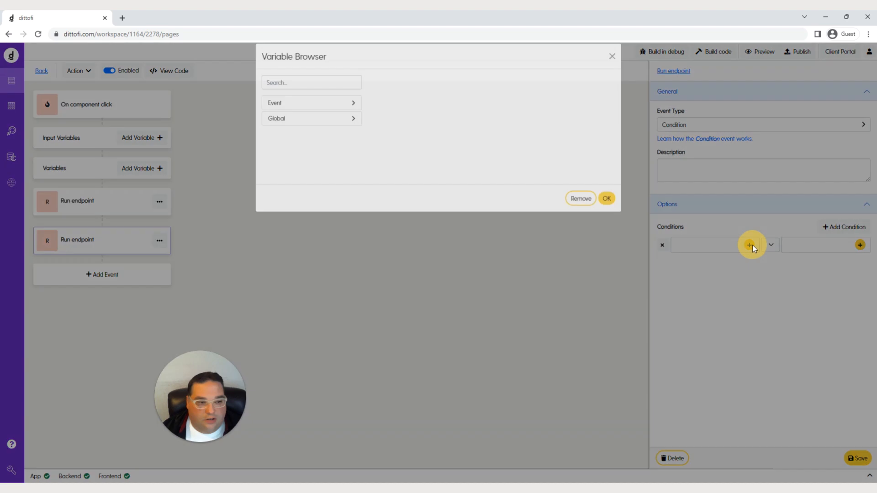
{"action": "left_click", "coordinate": [281, 114]}
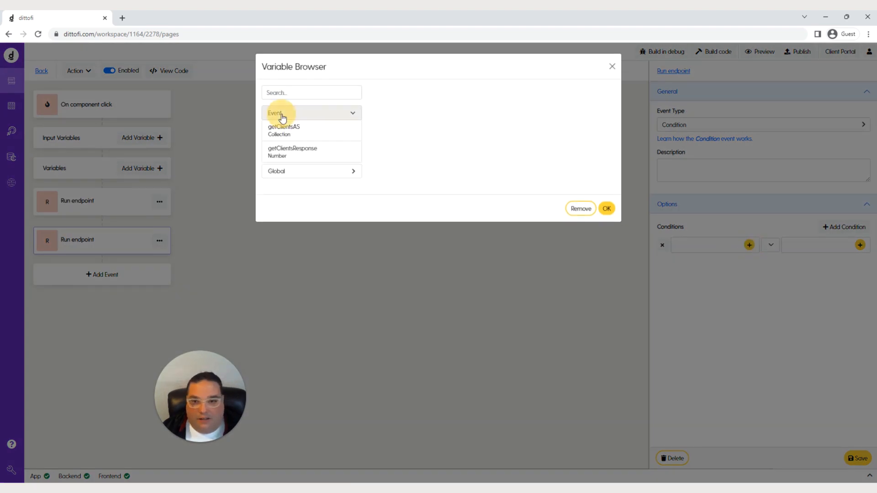
{"action": "left_click", "coordinate": [291, 152]}
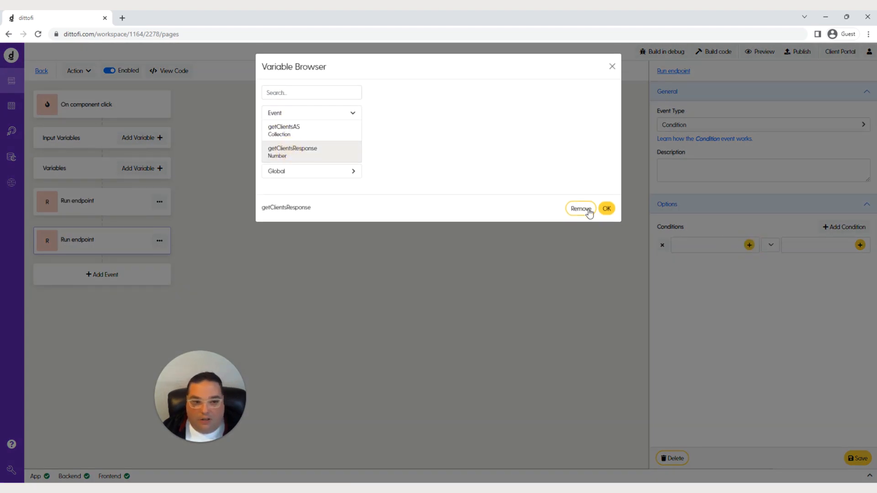
{"action": "left_click", "coordinate": [607, 208]}
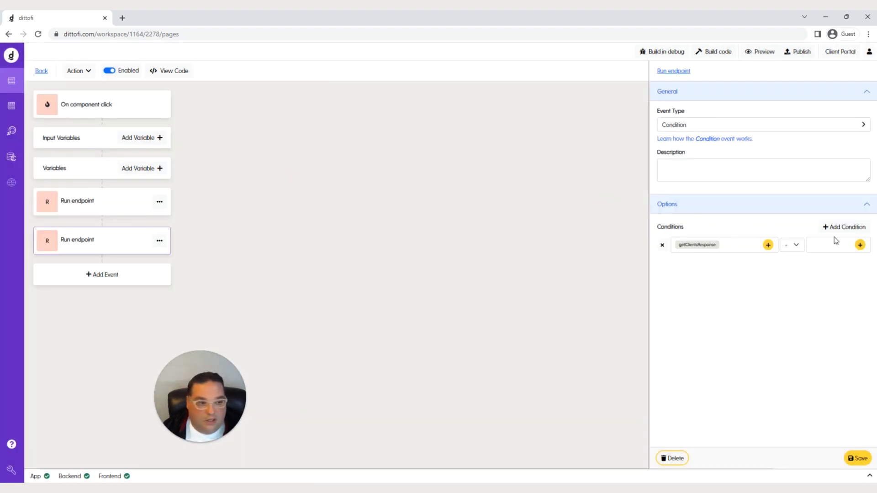
{"action": "left_click", "coordinate": [860, 245]}
{"action": "left_click", "coordinate": [279, 97]}
{"action": "type", "text": "htt"}
{"action": "left_click", "coordinate": [289, 117]}
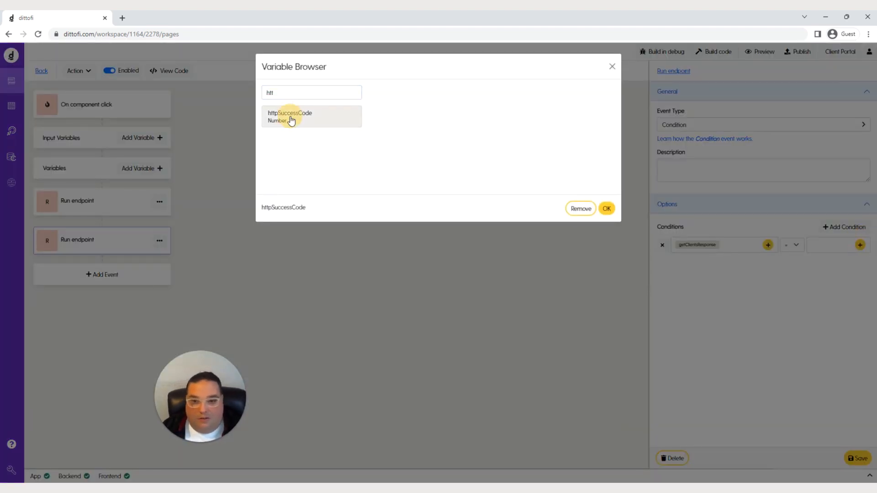
{"action": "left_click", "coordinate": [607, 208]}
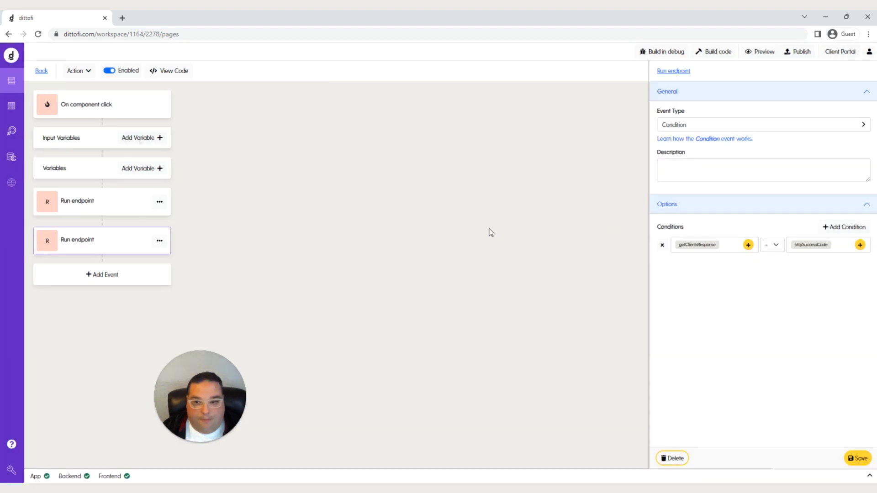
{"action": "left_click", "coordinate": [859, 458]}
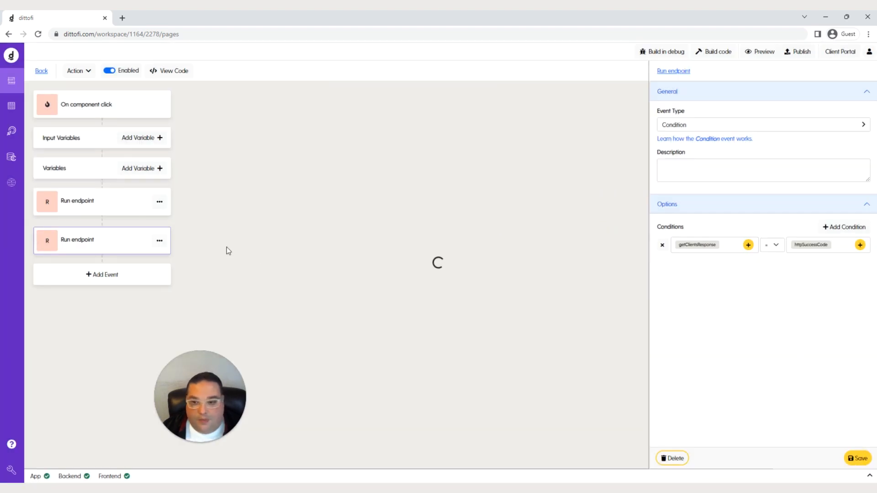
Add an event inside the Condition and set its type to Set field
{"action": "left_click", "coordinate": [160, 244]}
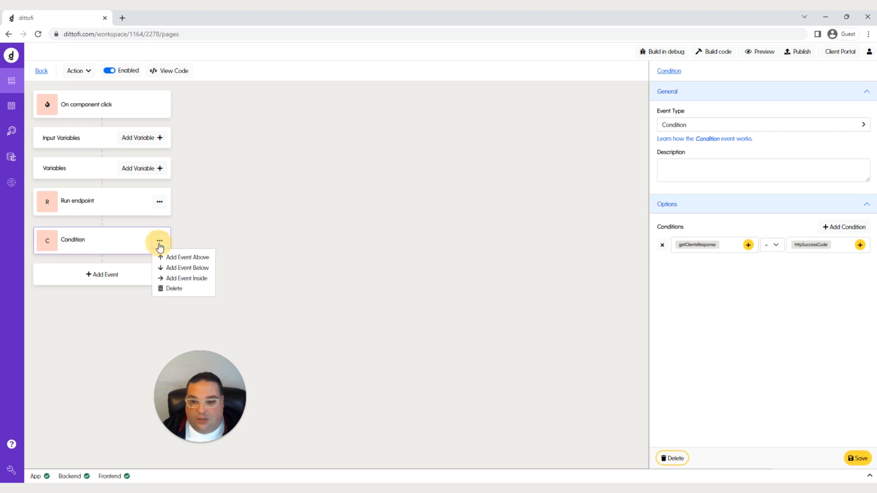
{"action": "left_click", "coordinate": [202, 280]}
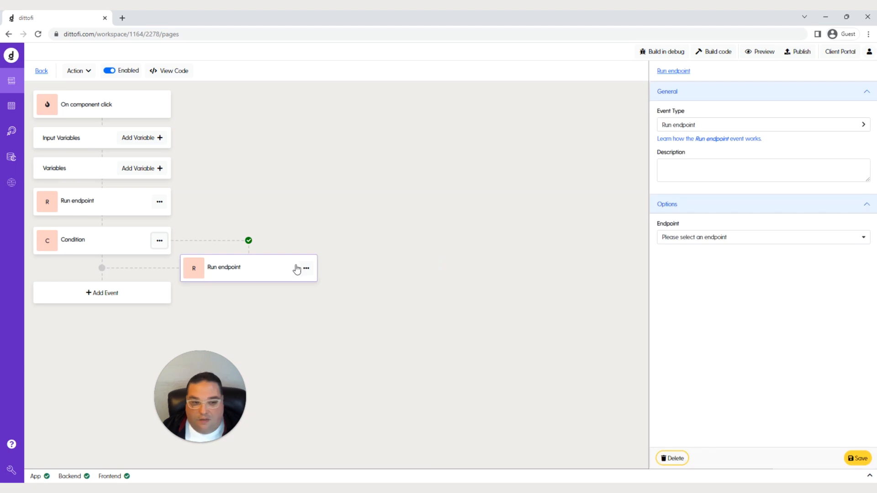
{"action": "left_click", "coordinate": [723, 128]}
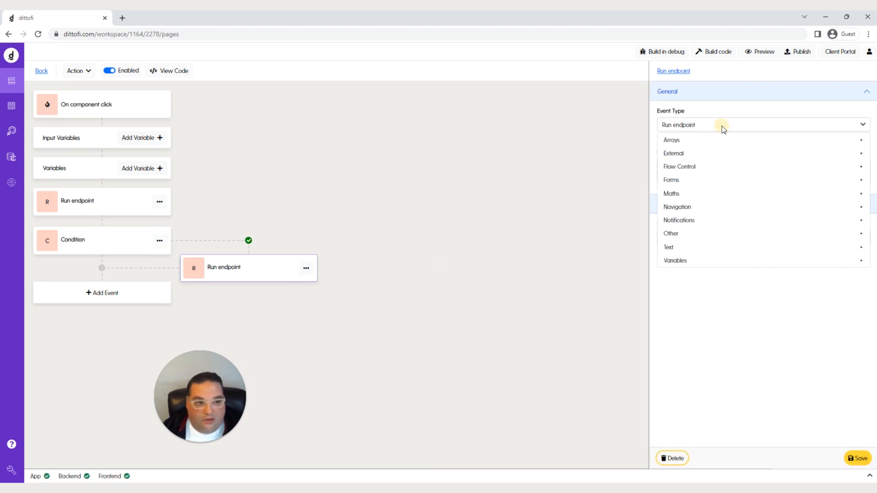
{"action": "mouse_move", "coordinate": [679, 259]}
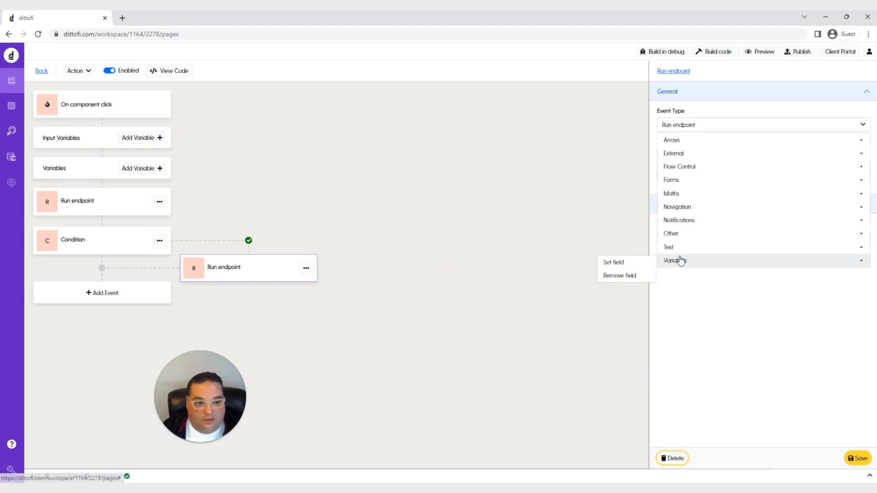
{"action": "left_click", "coordinate": [628, 265]}
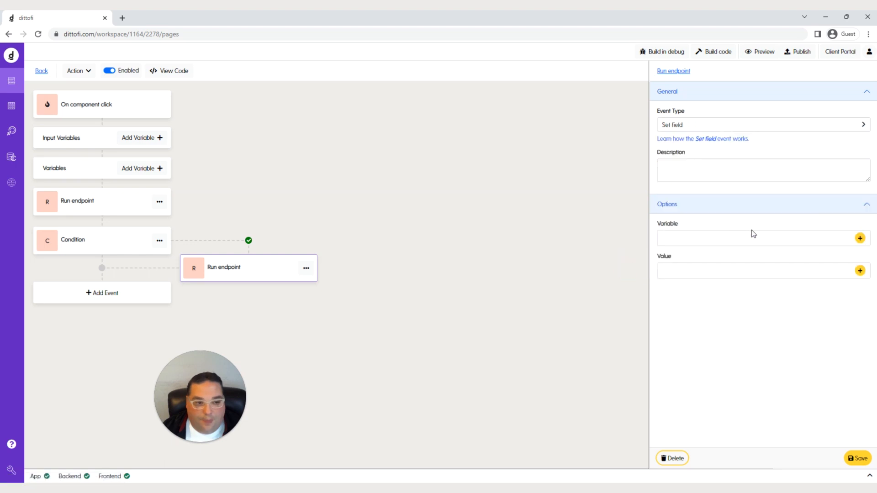
Choose the global getClients collection as the variable of the Set field event
{"action": "left_click", "coordinate": [860, 239]}
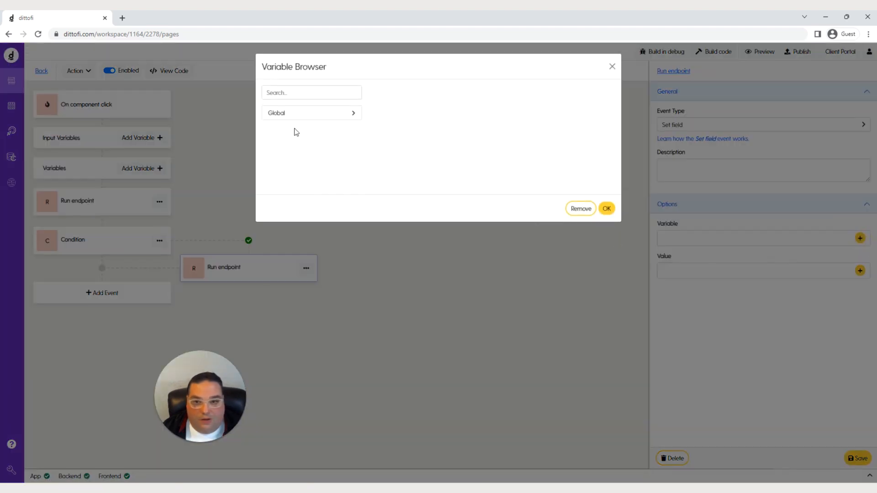
{"action": "left_click", "coordinate": [297, 91]}
{"action": "type", "text": "get"}
{"action": "left_click", "coordinate": [288, 136]}
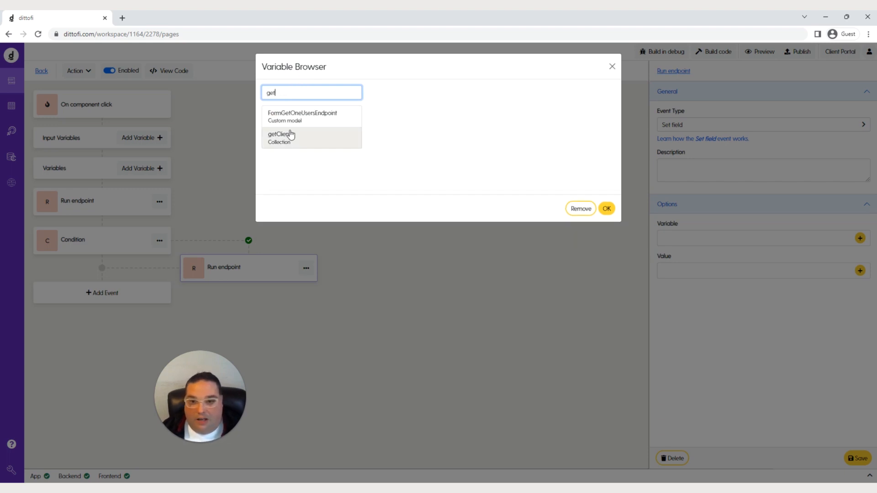
{"action": "left_click", "coordinate": [605, 208]}
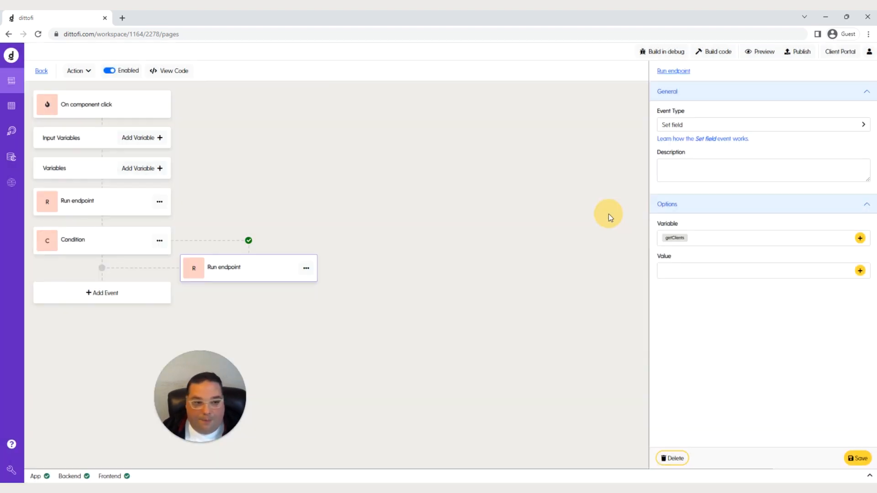
Set the Set field event's value to the getClientsAS collection and save the event
{"action": "left_click", "coordinate": [860, 270]}
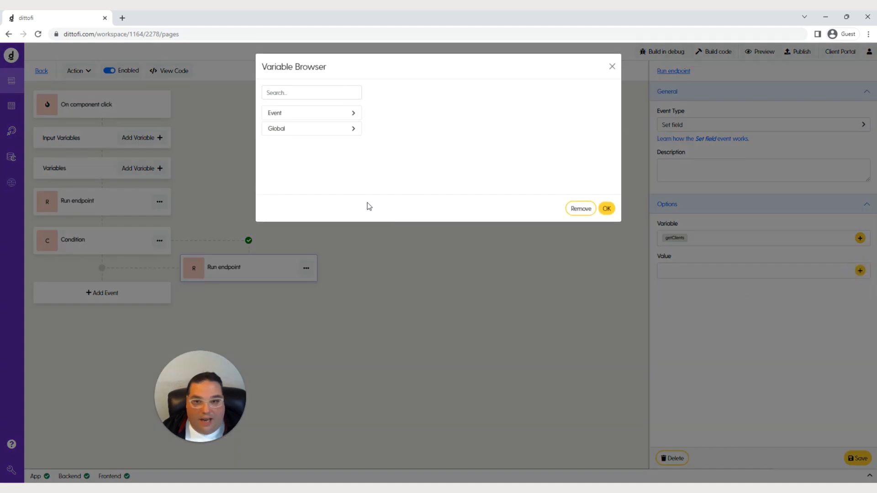
{"action": "left_click", "coordinate": [306, 115]}
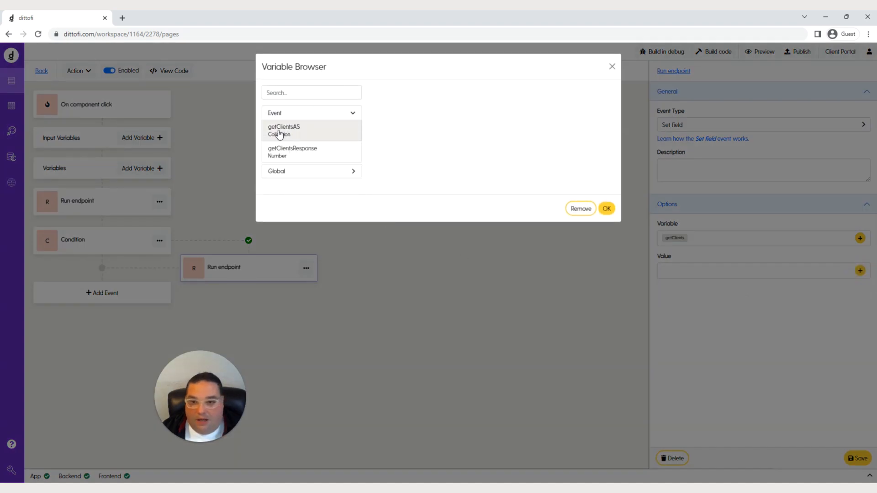
{"action": "left_click", "coordinate": [304, 134]}
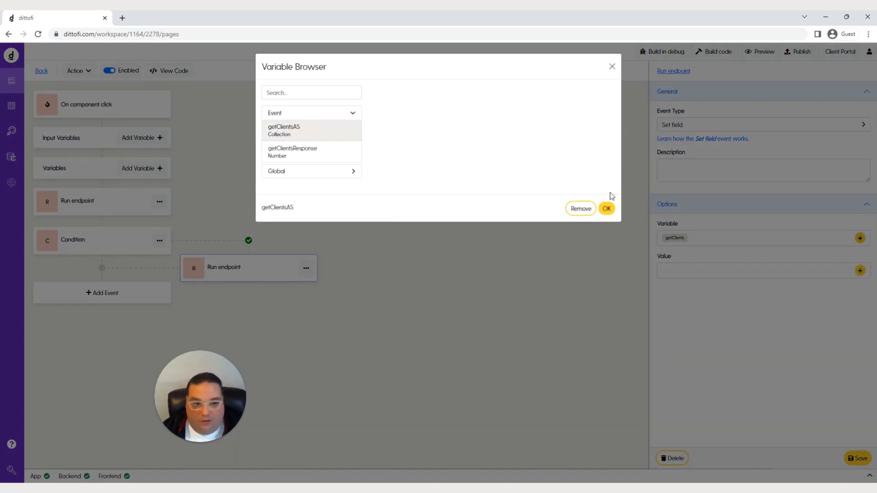
{"action": "left_click", "coordinate": [607, 208]}
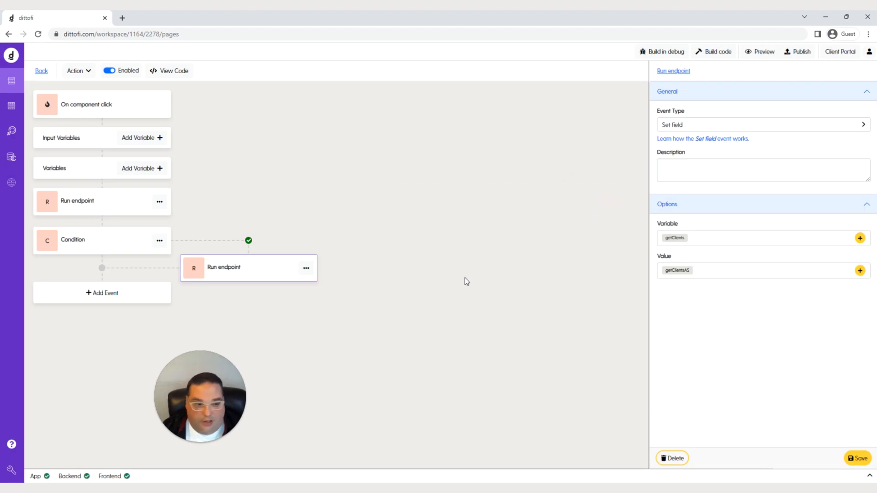
{"action": "left_click", "coordinate": [865, 460]}
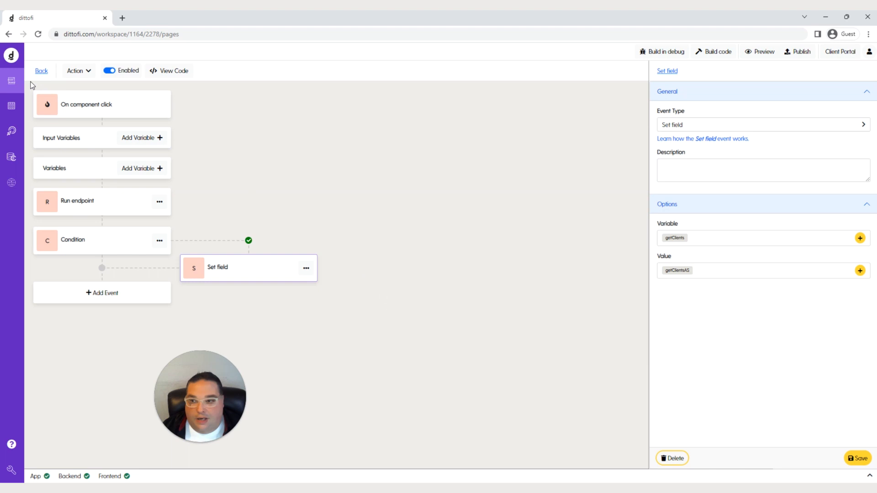
Rename the new front-end action as getClients and return to the Clients page canvas
{"action": "left_click", "coordinate": [38, 71]}
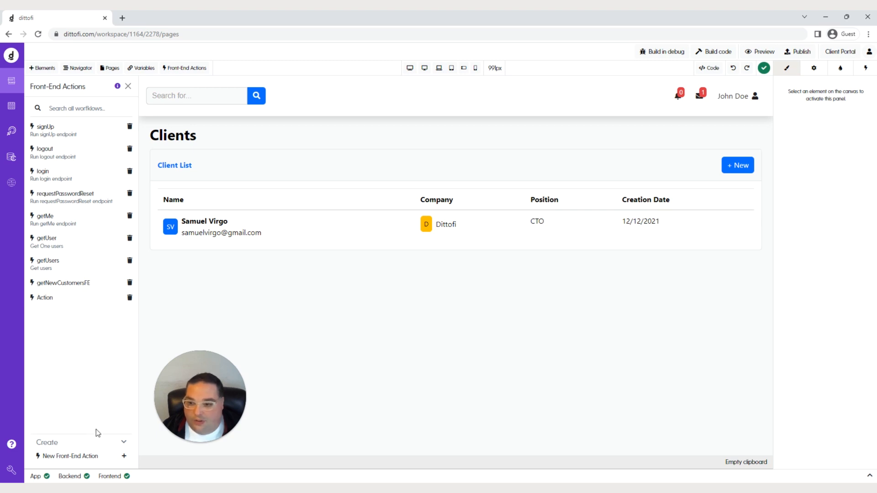
{"action": "left_click", "coordinate": [68, 298]}
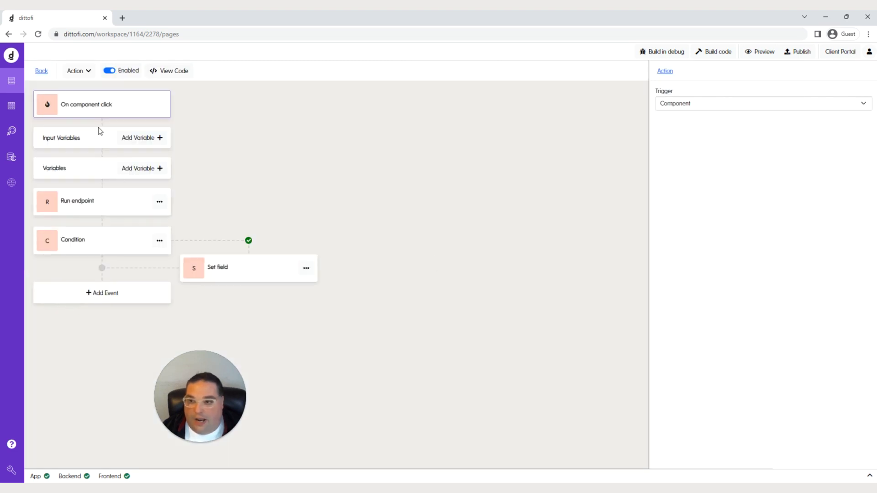
{"action": "left_click", "coordinate": [89, 73]}
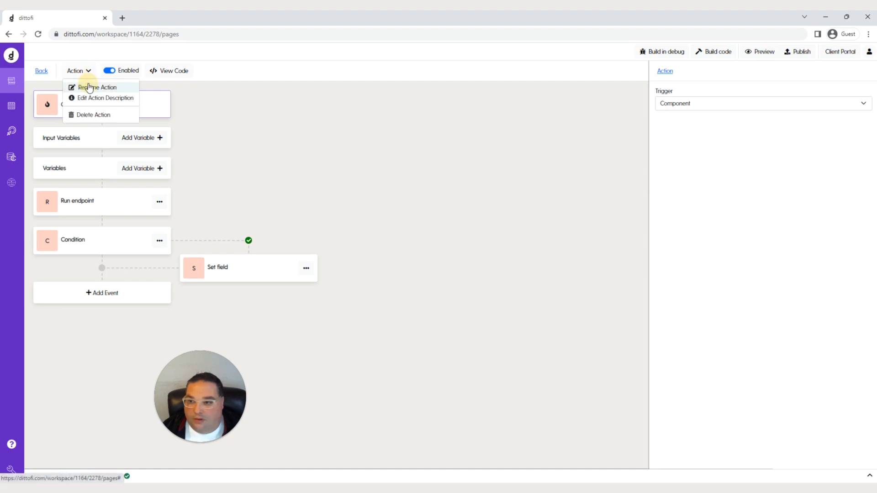
{"action": "left_click_drag", "start_coordinate": [90, 73], "coordinate": [69, 72]}
{"action": "type", "text": "g"}
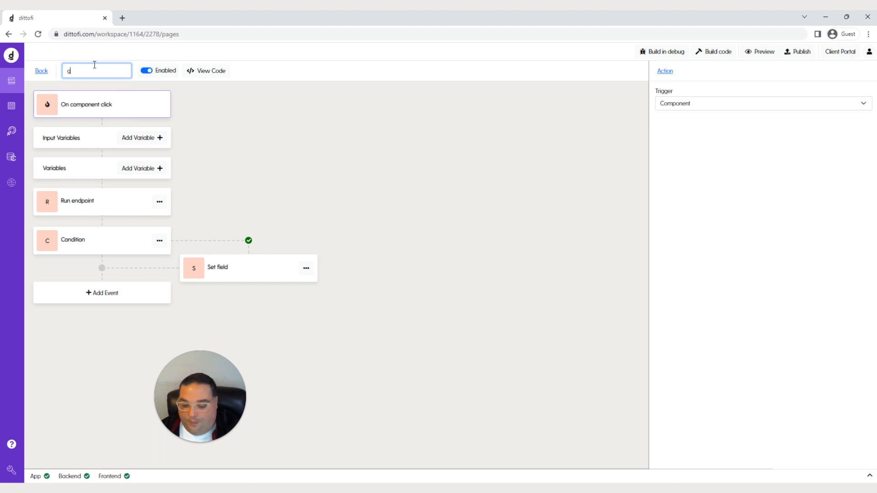
{"action": "type", "text": "etClients"}
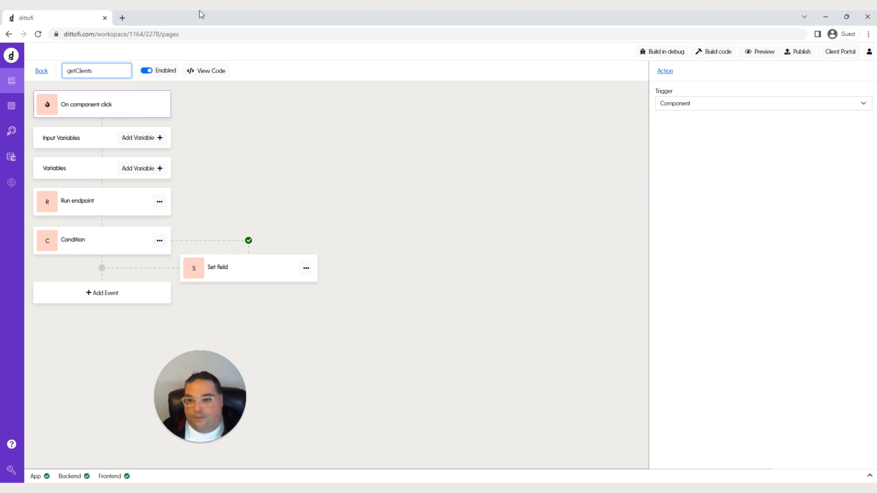
{"action": "key", "text": "Return"}
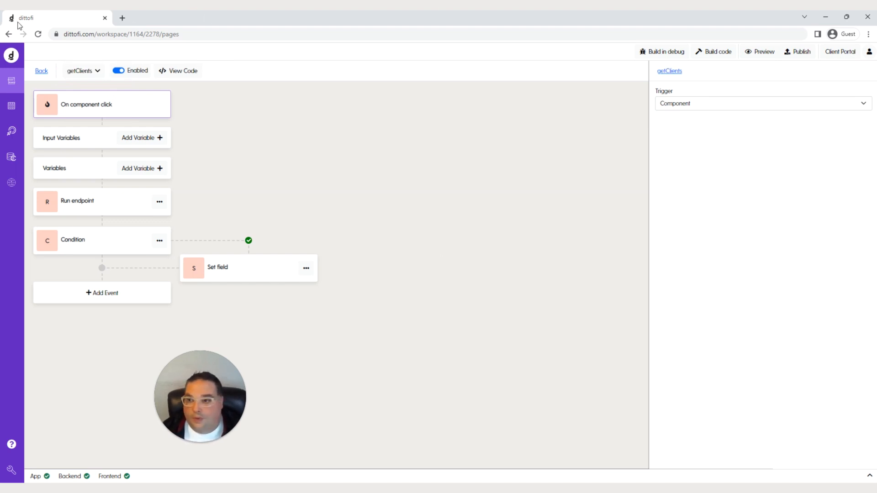
{"action": "left_click", "coordinate": [42, 71]}
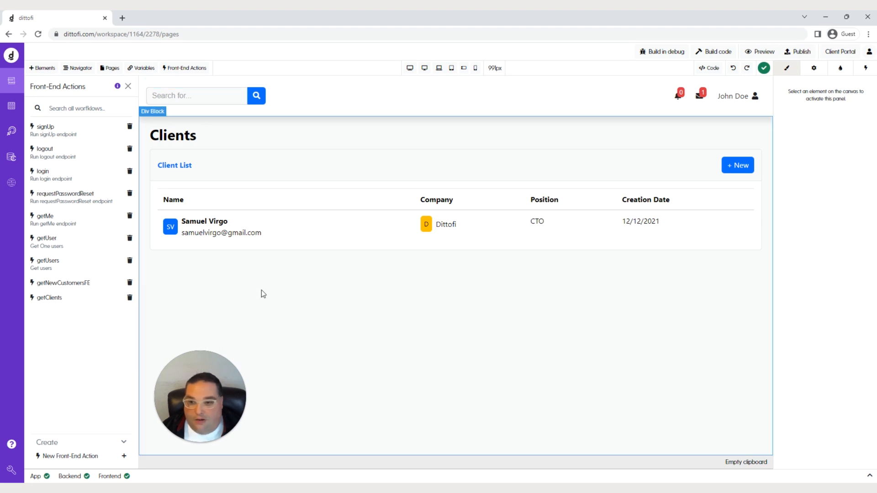
Add a front-end action to the Clients page's outermost Div Block, running the getClients workflow on Component Did Mount
{"action": "left_click", "coordinate": [434, 260]}
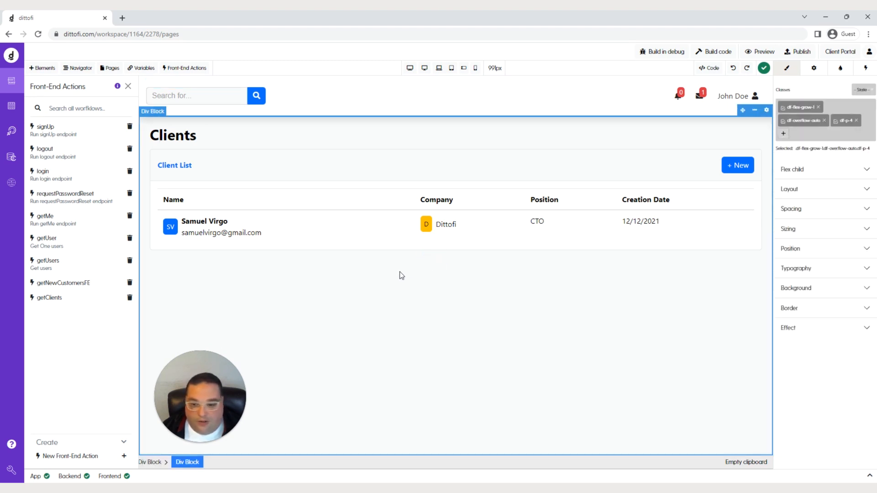
{"action": "left_click", "coordinate": [128, 87]}
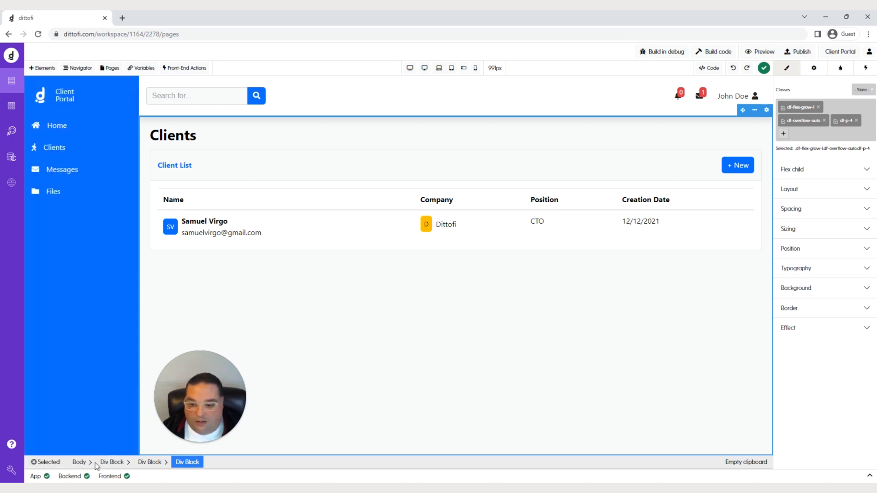
{"action": "left_click", "coordinate": [110, 462]}
{"action": "left_click", "coordinate": [866, 68]}
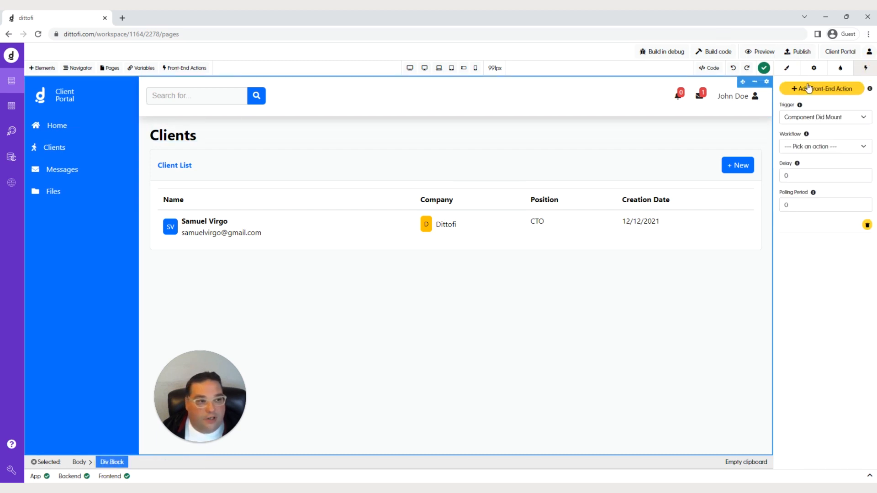
{"action": "left_click", "coordinate": [804, 120]}
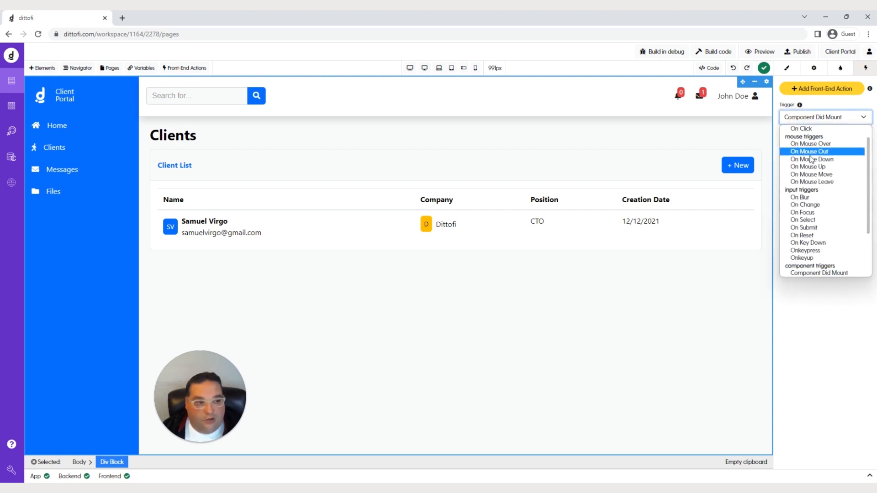
{"action": "scroll", "coordinate": [821, 219], "scroll_direction": "down", "scroll_amount": 3}
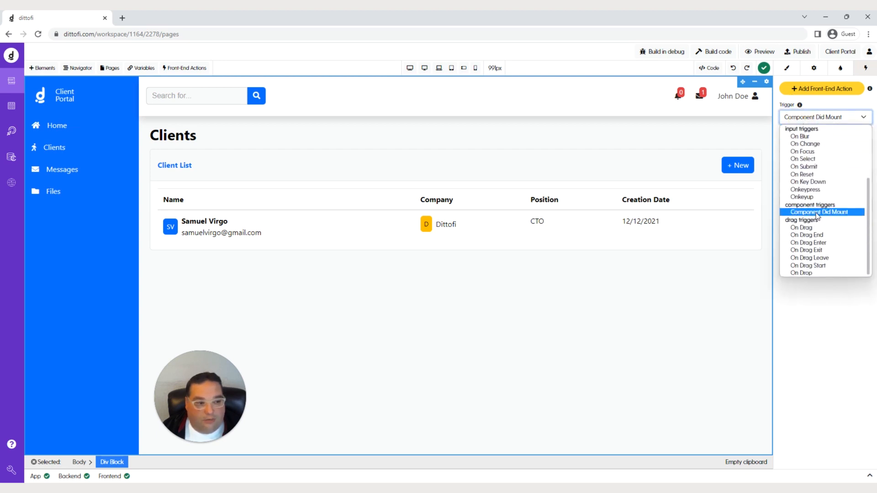
{"action": "left_click", "coordinate": [817, 211]}
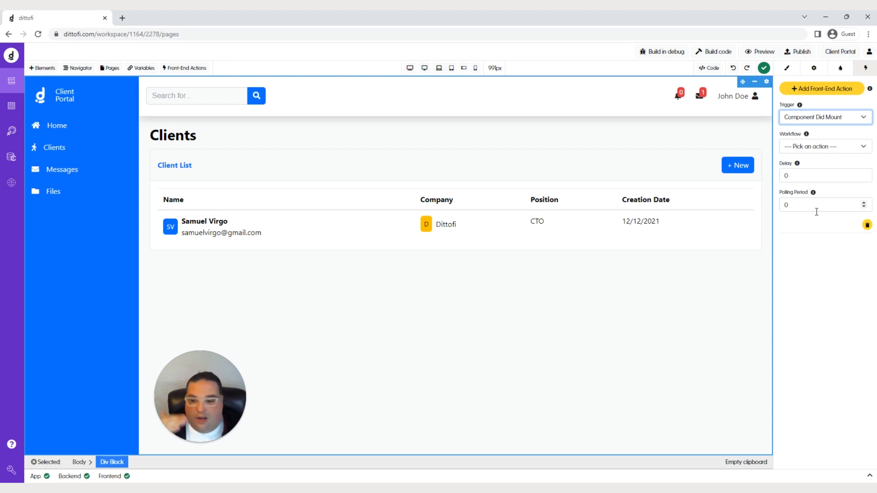
{"action": "left_click", "coordinate": [807, 147]}
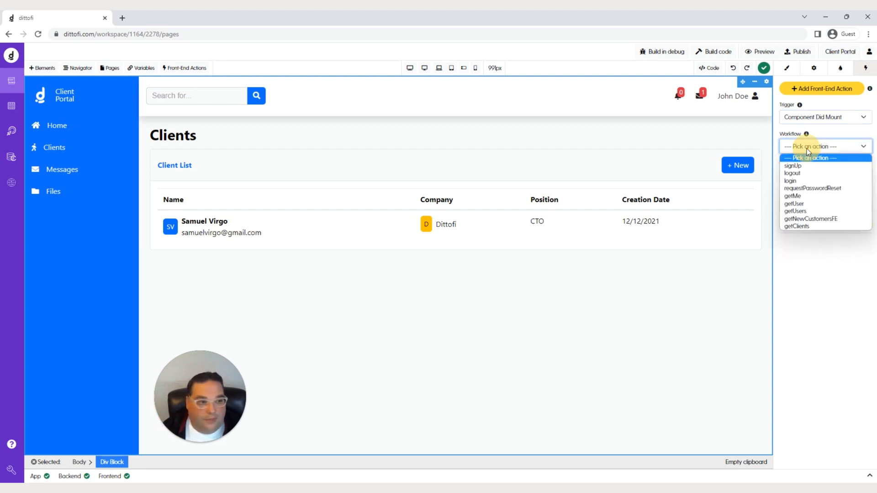
{"action": "left_click", "coordinate": [797, 226]}
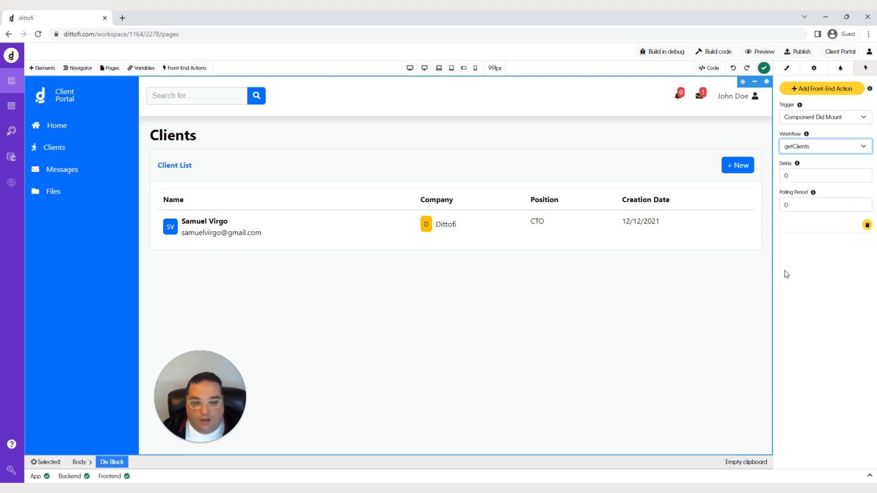
Set the client table's body row to repeat with the getClients collection variable
{"action": "left_click", "coordinate": [400, 257]}
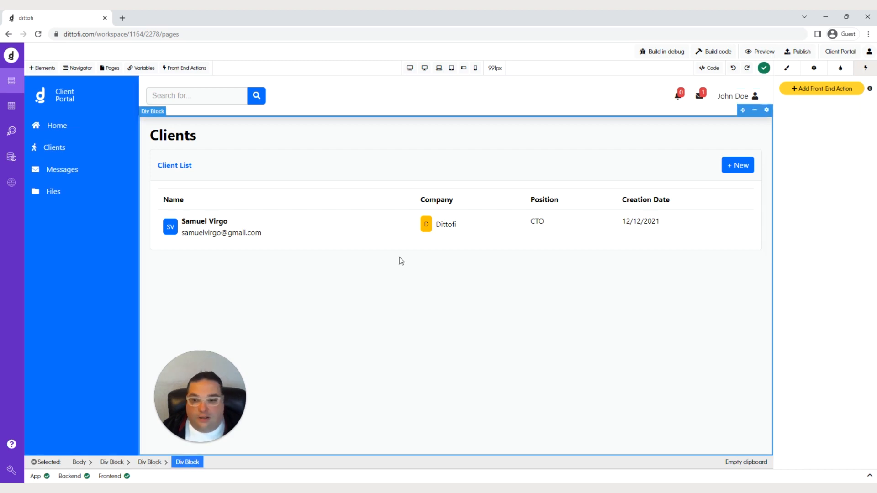
{"action": "left_click", "coordinate": [353, 242]}
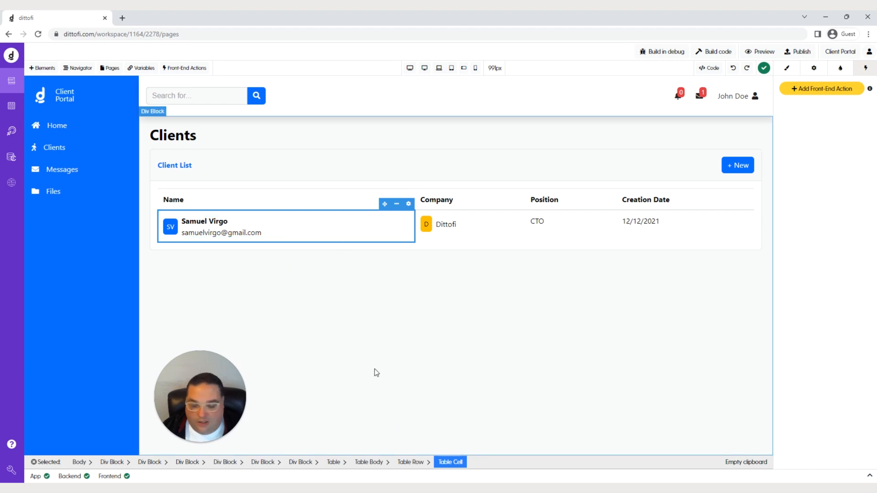
{"action": "left_click", "coordinate": [405, 463]}
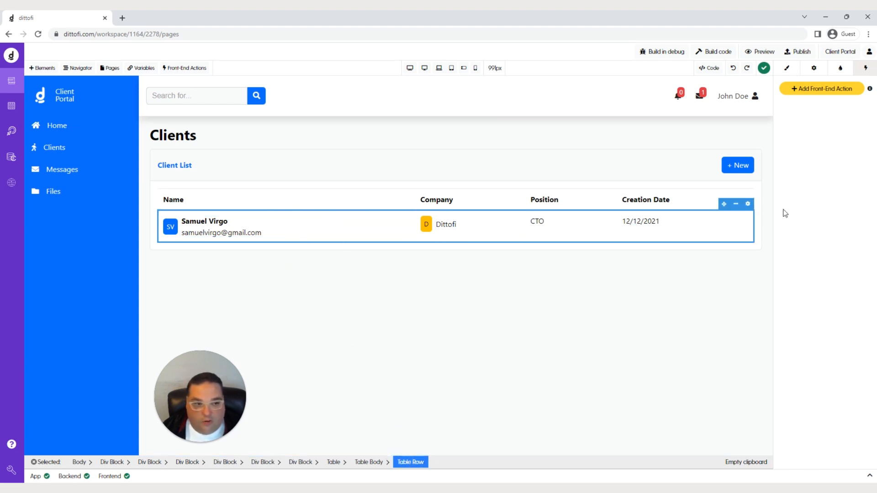
{"action": "left_click", "coordinate": [748, 204]}
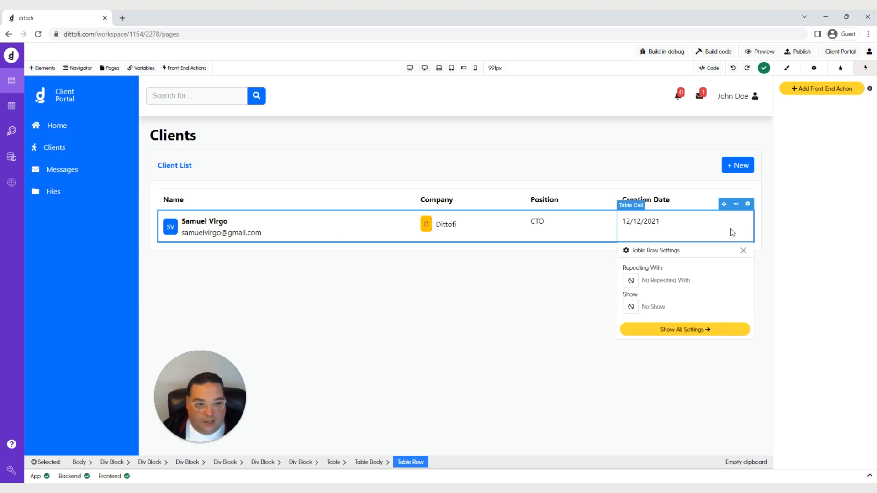
{"action": "left_click", "coordinate": [631, 281]}
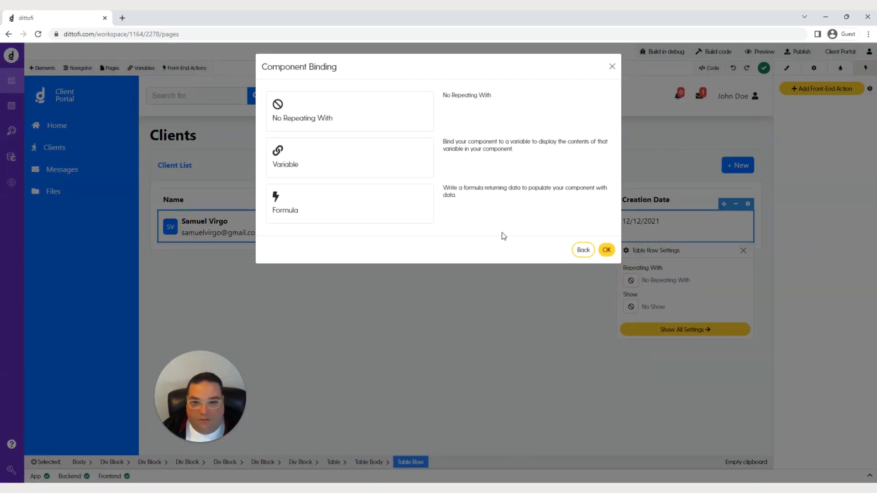
{"action": "left_click", "coordinate": [360, 146]}
{"action": "left_click", "coordinate": [303, 91]}
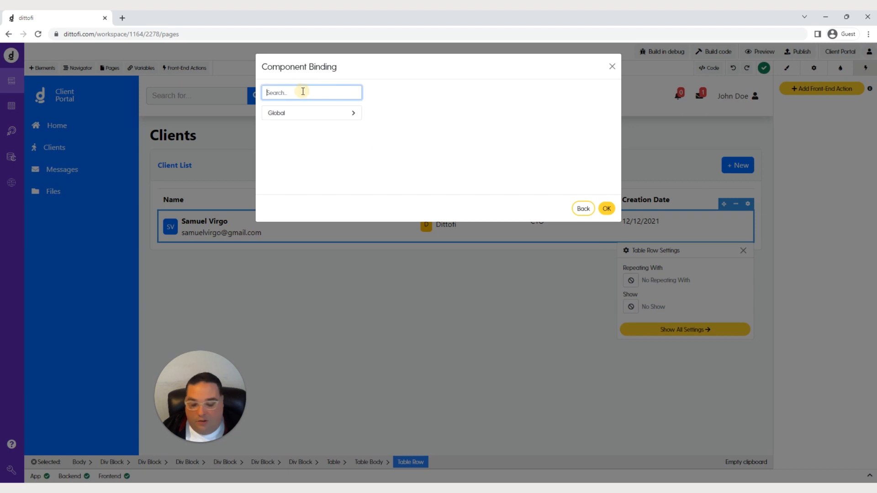
{"action": "type", "text": "get"}
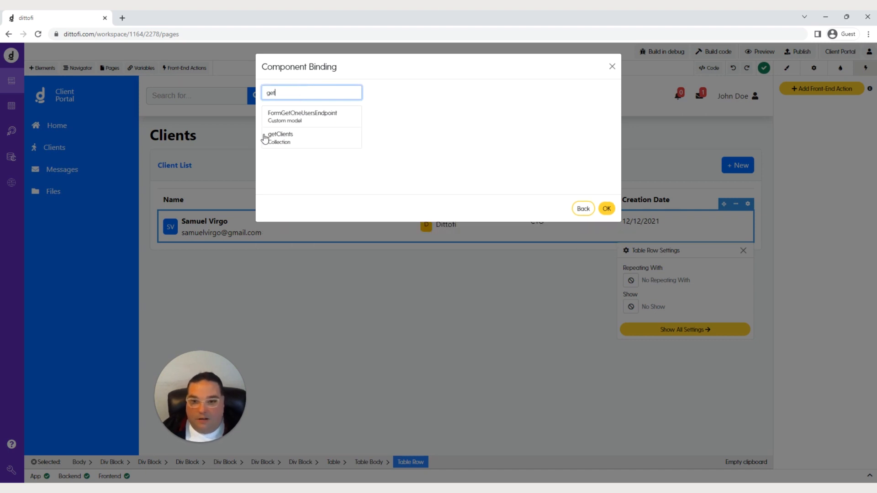
{"action": "left_click", "coordinate": [281, 137]}
{"action": "left_click", "coordinate": [606, 208]}
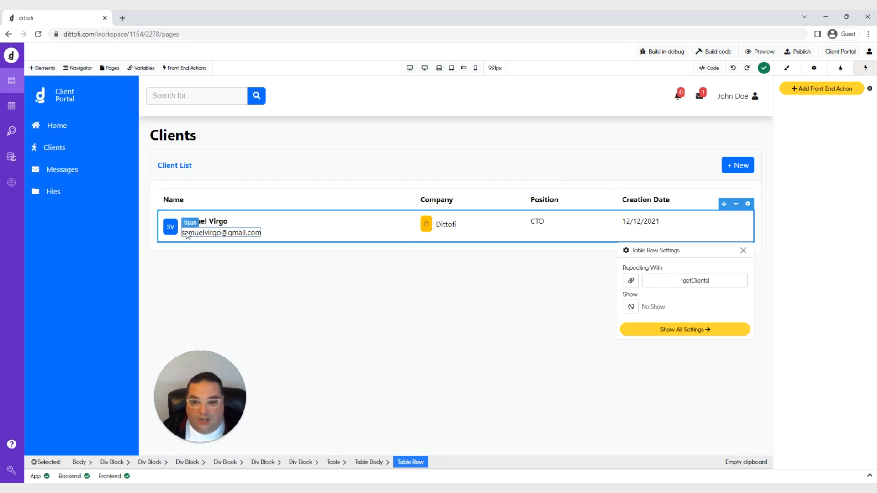
Bind the text of the name heading in the table row to the repeating group row's first_name variable
{"action": "left_click", "coordinate": [212, 224]}
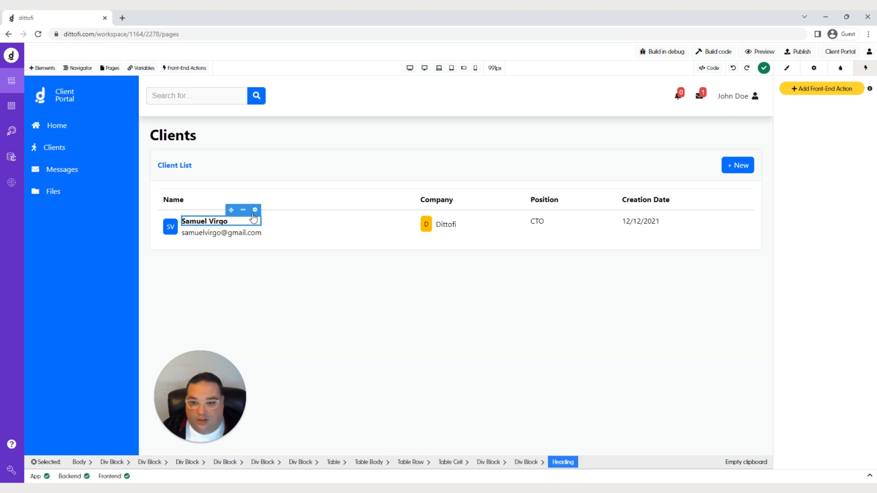
{"action": "left_click", "coordinate": [254, 210]}
{"action": "left_click", "coordinate": [140, 264]}
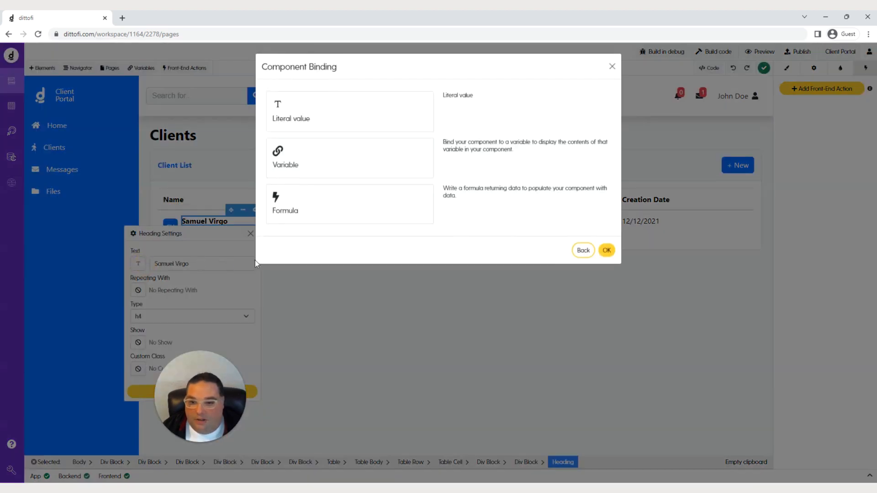
{"action": "left_click", "coordinate": [329, 169]}
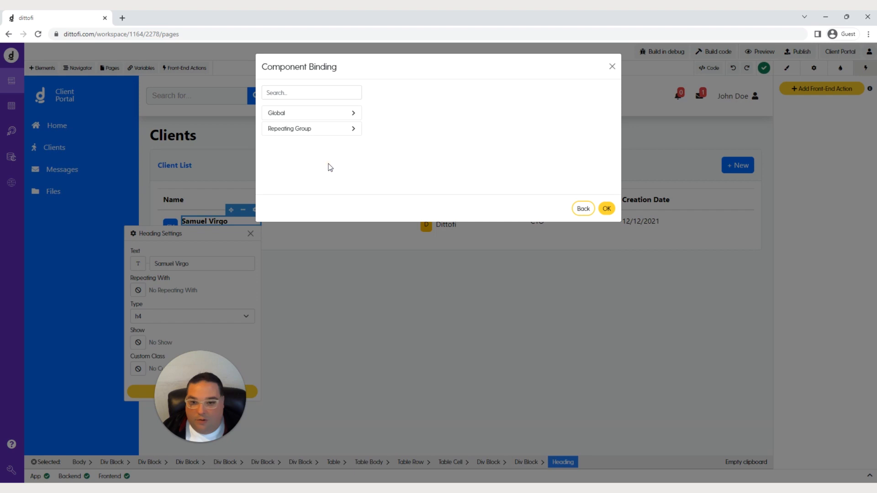
{"action": "left_click", "coordinate": [306, 133]}
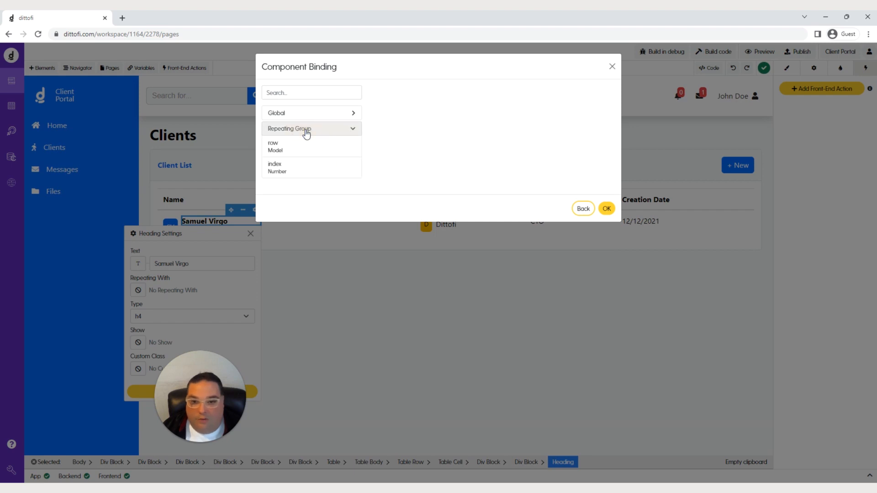
{"action": "left_click", "coordinate": [299, 148]}
{"action": "left_click", "coordinate": [393, 159]}
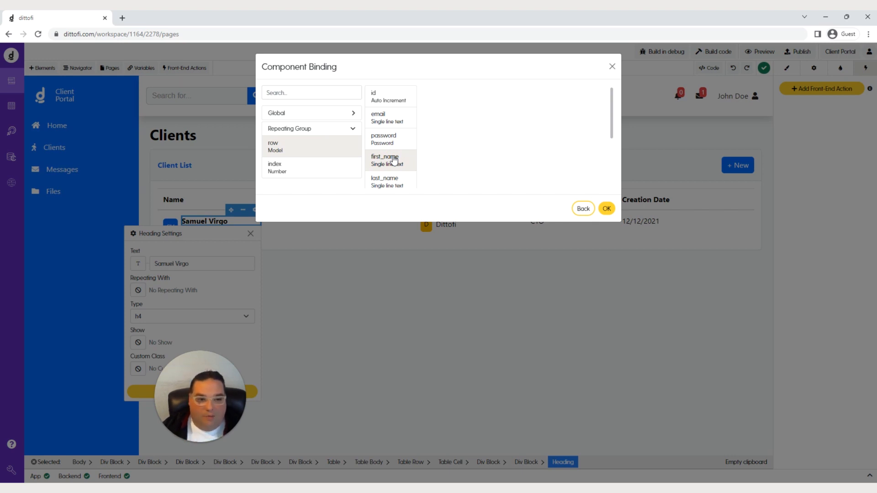
Extend the name heading's first_name binding into the formula {row["FirstName"]+" "+row["LastName"]} and close the heading's settings
{"action": "left_click", "coordinate": [579, 208]}
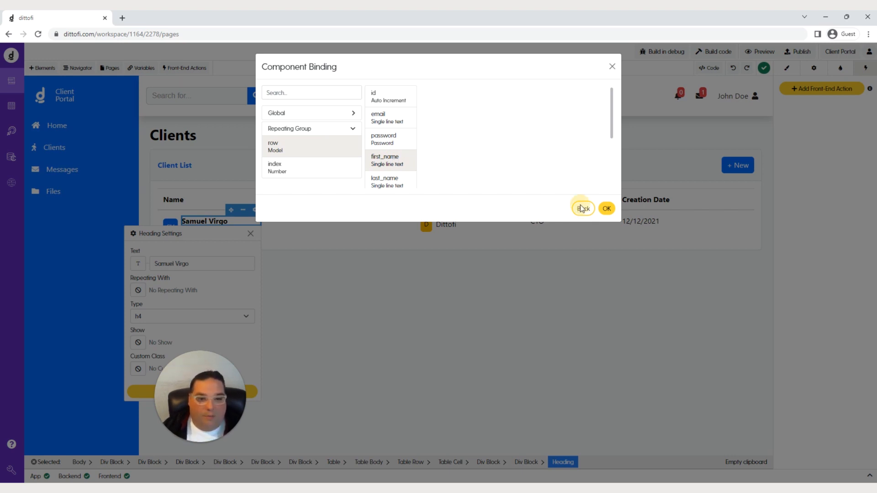
{"action": "left_click", "coordinate": [328, 209]}
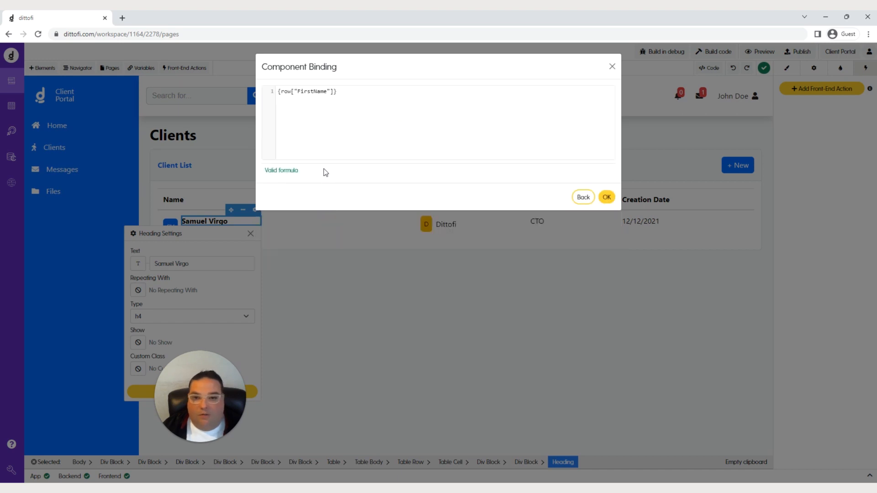
{"action": "left_click", "coordinate": [333, 92]}
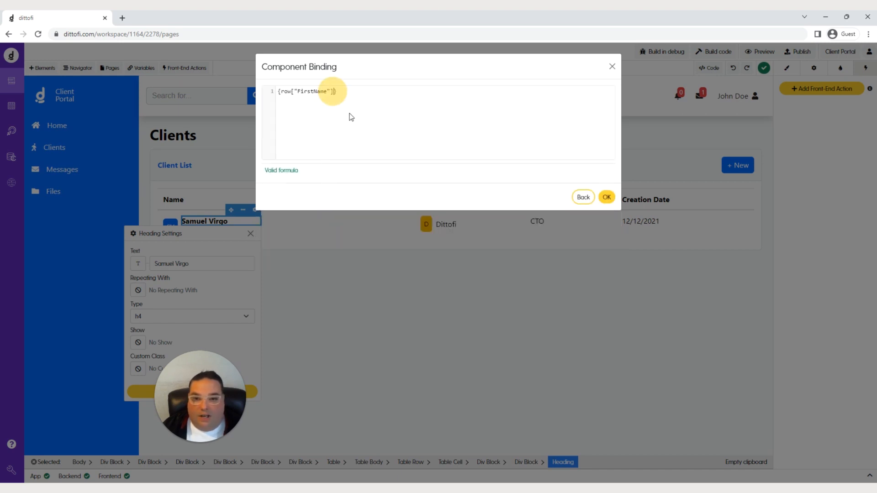
{"action": "left_click_drag", "start_coordinate": [334, 90], "coordinate": [283, 91]}
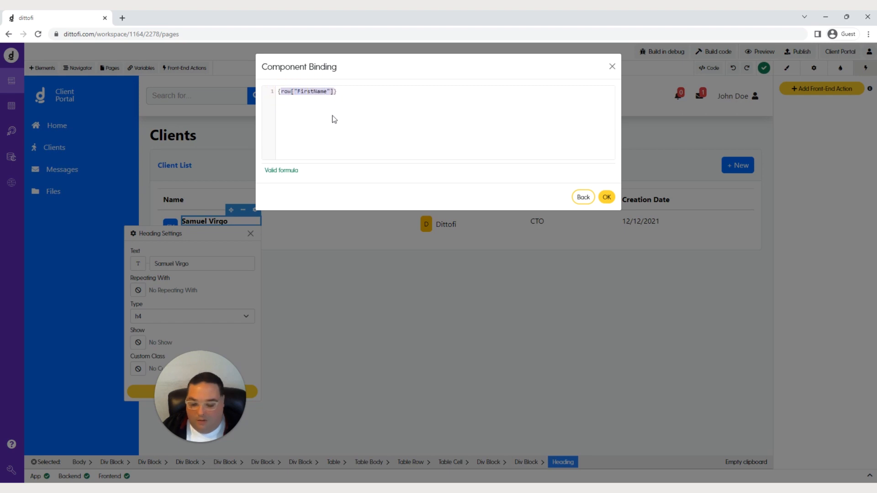
{"action": "left_click", "coordinate": [335, 92]}
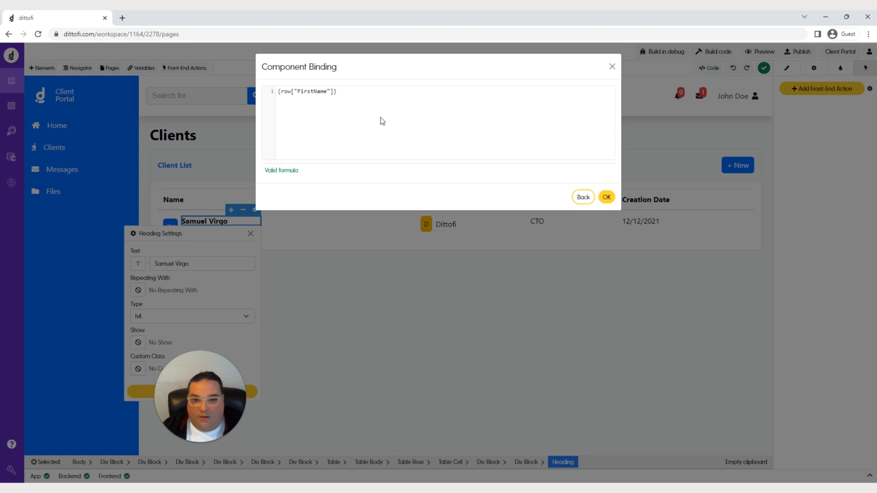
{"action": "type", "text": "+"}
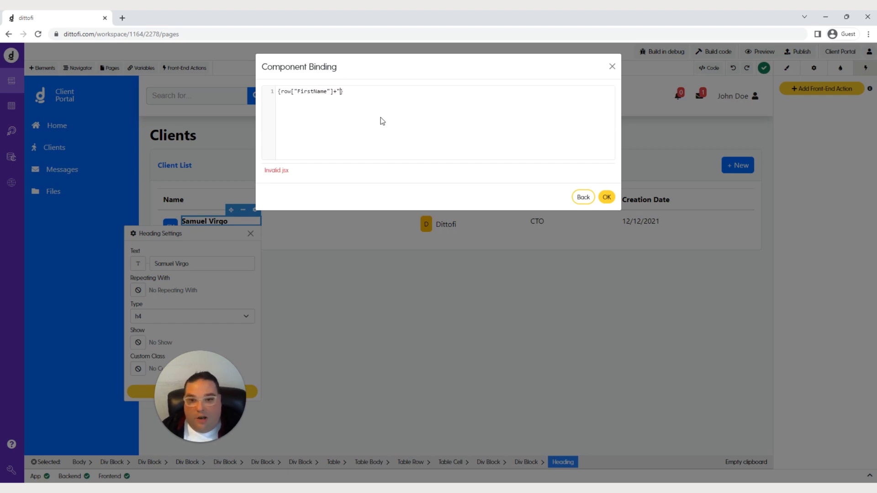
{"action": "type", "text": "\" \""}
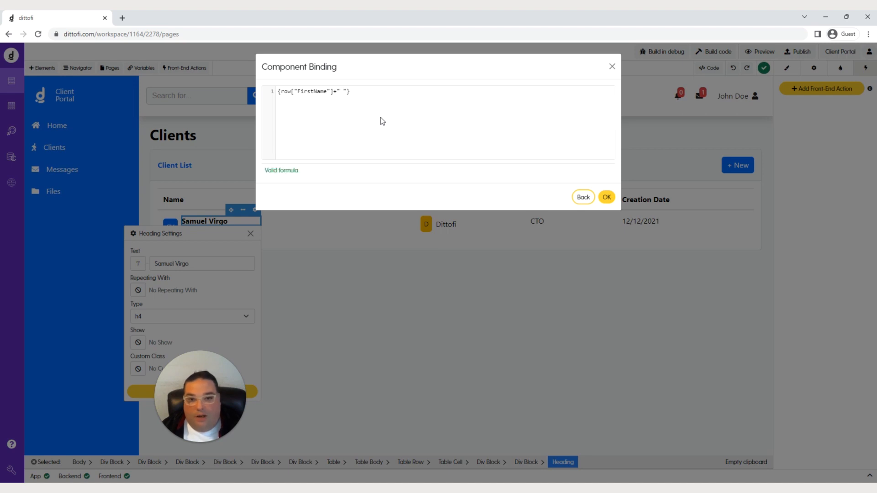
{"action": "type", "text": "+"}
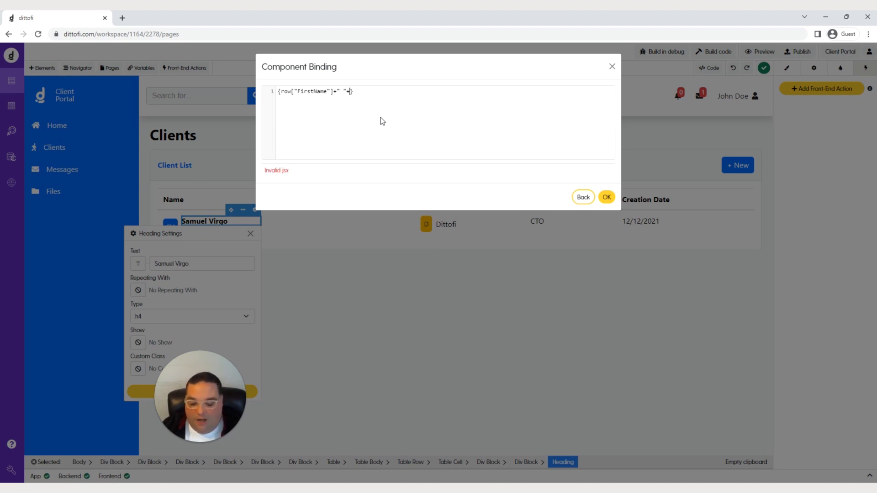
{"action": "type", "text": "row[\"FirstName\"]"}
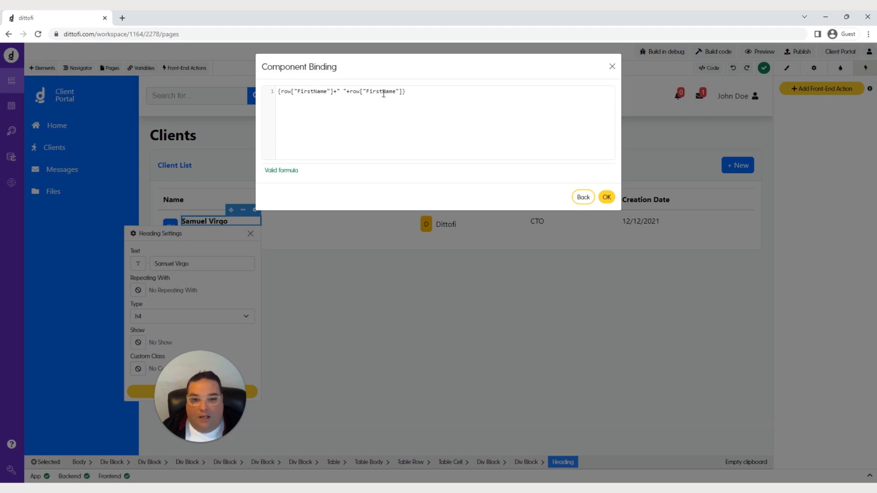
{"action": "left_click_drag", "start_coordinate": [382, 91], "coordinate": [366, 92]}
{"action": "type", "text": "Last"}
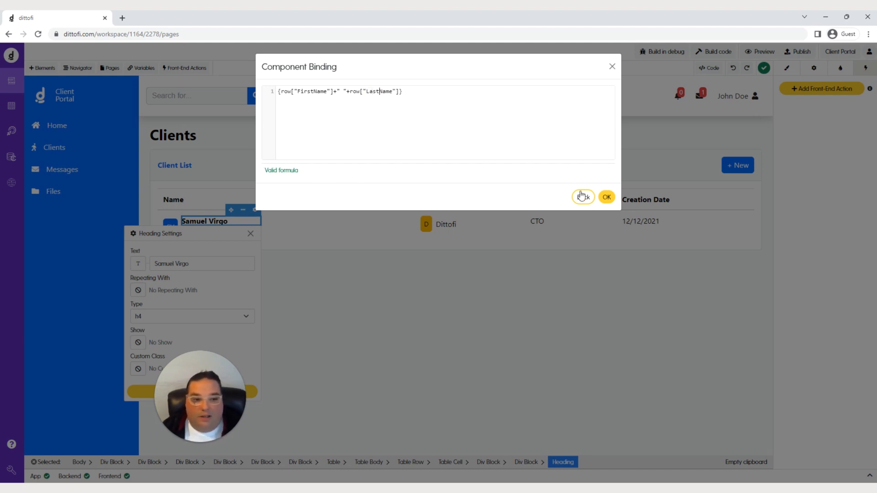
{"action": "left_click", "coordinate": [606, 197]}
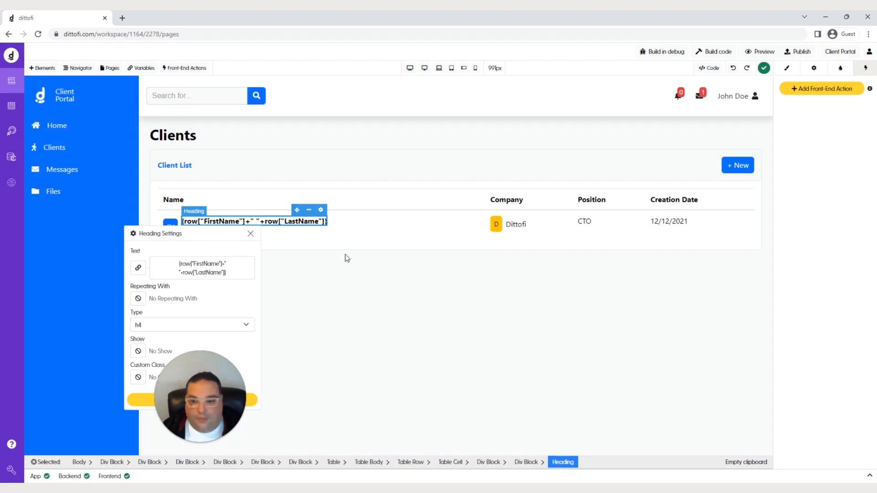
{"action": "left_click", "coordinate": [250, 234]}
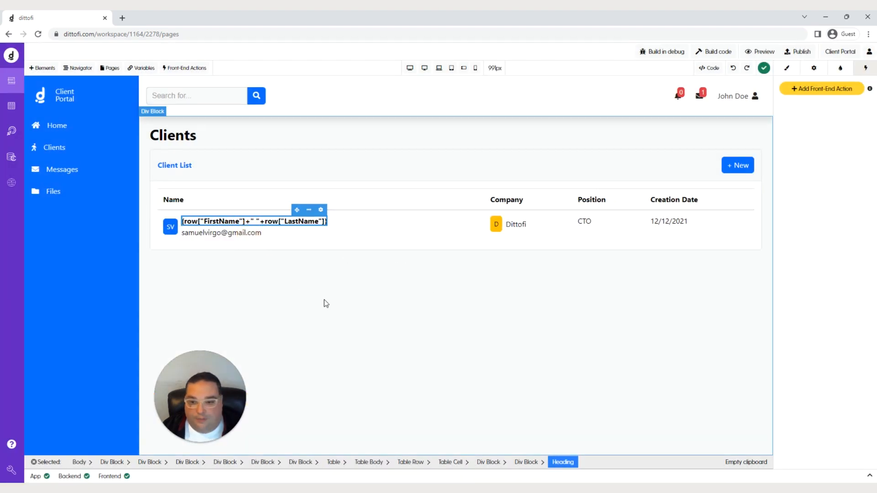
Bind the text of the e-mail span below the name heading to the repeating group row's email variable
{"action": "left_click", "coordinate": [208, 235]}
{"action": "left_click", "coordinate": [210, 237]}
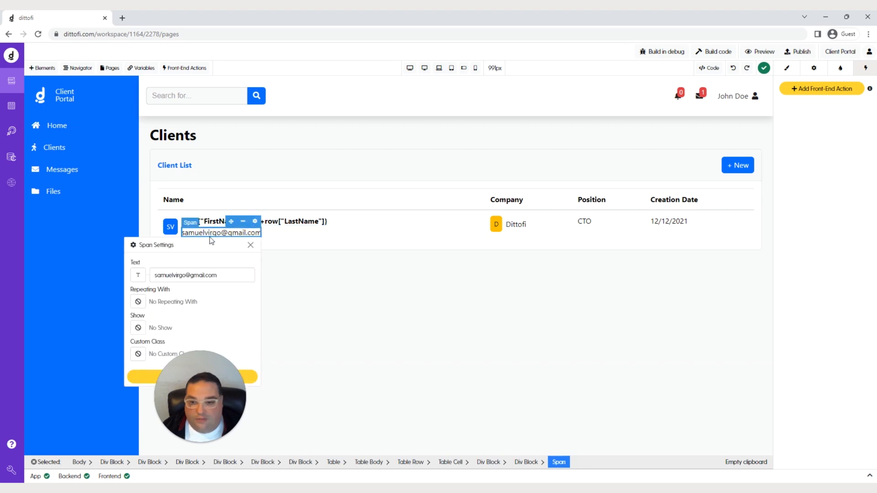
{"action": "left_click", "coordinate": [138, 275]}
{"action": "left_click", "coordinate": [353, 162]}
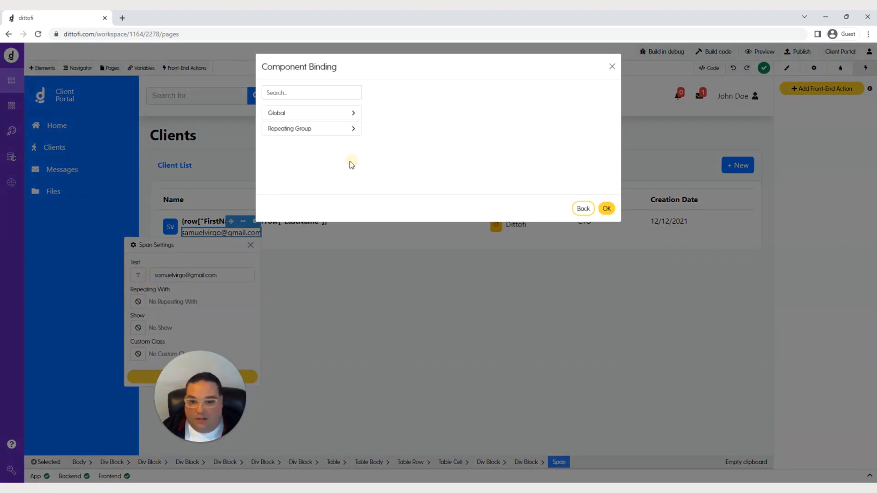
{"action": "left_click", "coordinate": [305, 133]}
{"action": "left_click", "coordinate": [303, 149]}
{"action": "left_click", "coordinate": [386, 117]}
{"action": "left_click", "coordinate": [606, 208]}
{"action": "left_click", "coordinate": [349, 281]}
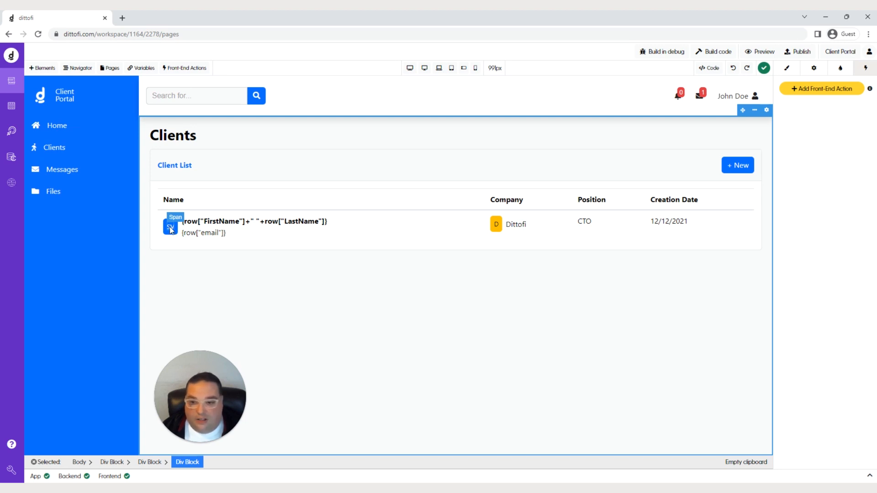
Bind the blue initials badge's text to the row's first_name variable and edit its formula to {row["FirstName"][0]}
{"action": "left_click", "coordinate": [171, 230]}
{"action": "left_click", "coordinate": [168, 216]}
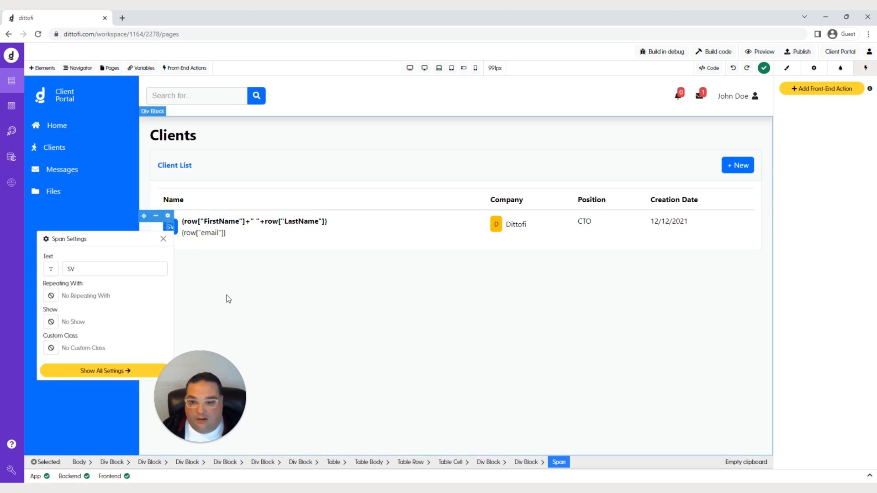
{"action": "left_click", "coordinate": [51, 269]}
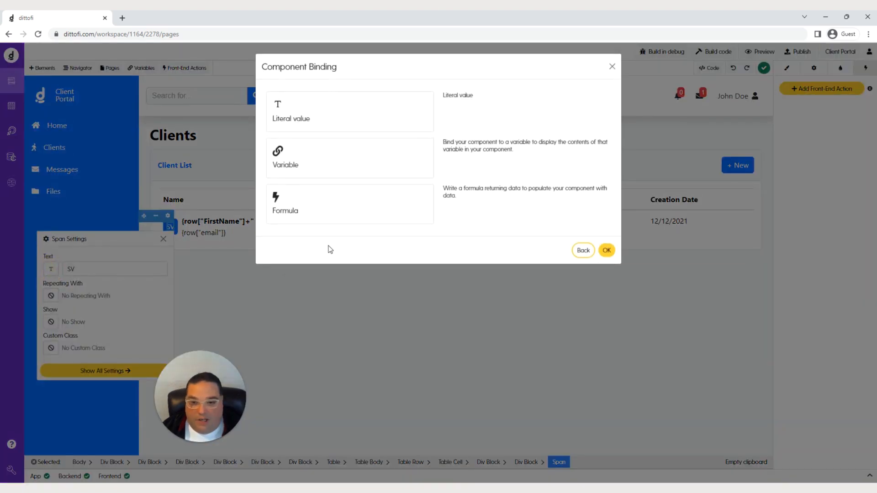
{"action": "left_click", "coordinate": [337, 161]}
{"action": "left_click", "coordinate": [321, 129]}
{"action": "left_click", "coordinate": [315, 146]}
{"action": "left_click", "coordinate": [400, 164]}
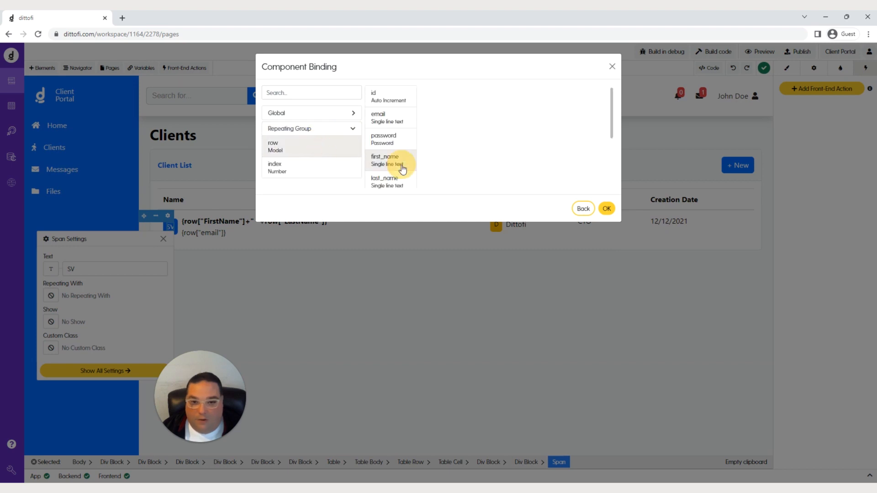
{"action": "left_click", "coordinate": [583, 209]}
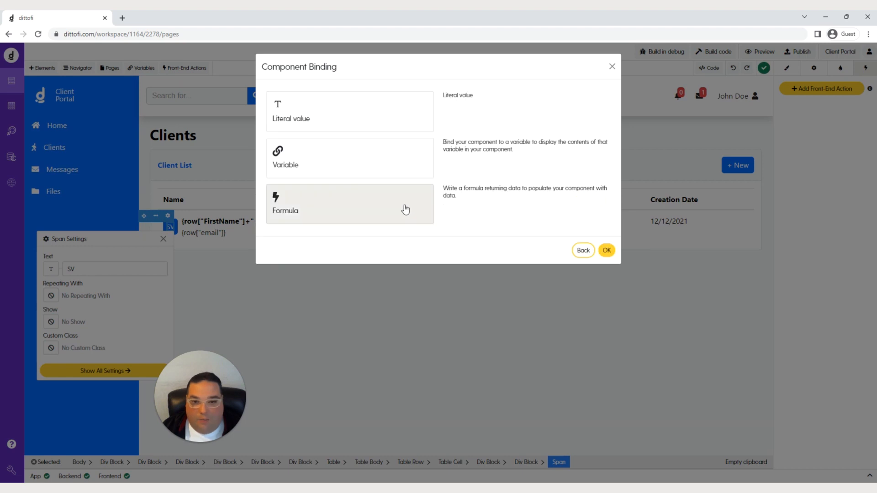
{"action": "left_click", "coordinate": [357, 207]}
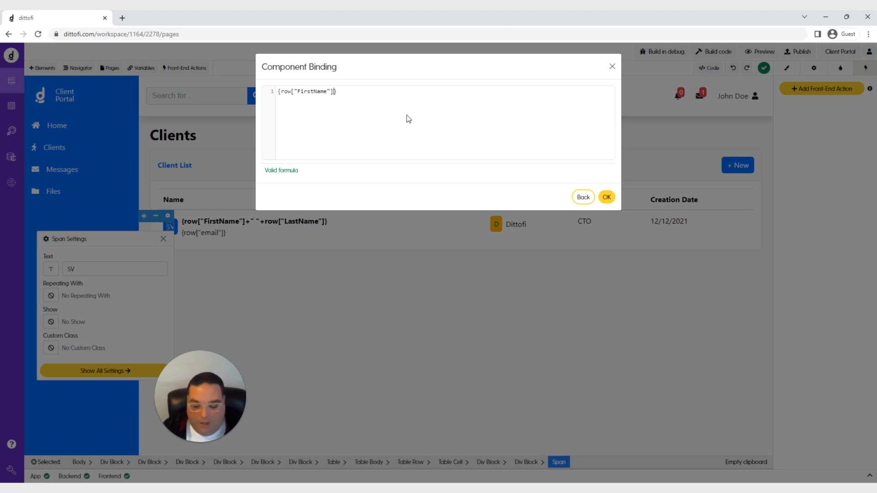
{"action": "type", "text": "["}
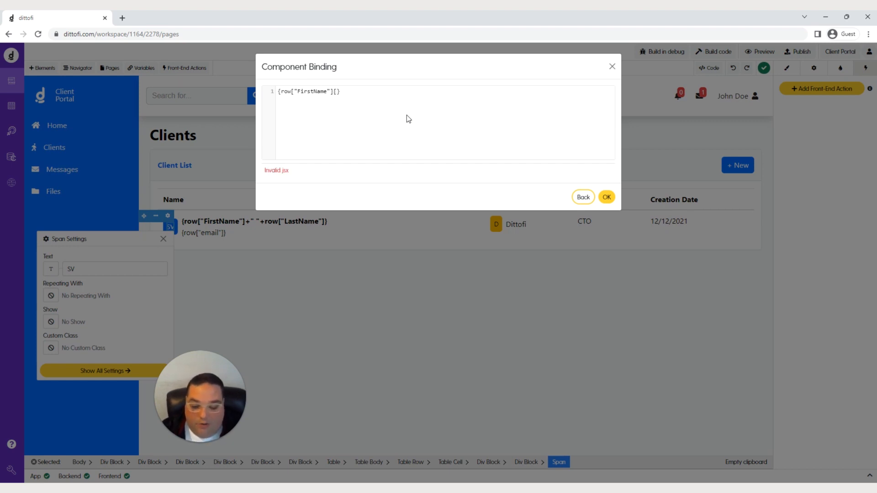
{"action": "type", "text": "0]"}
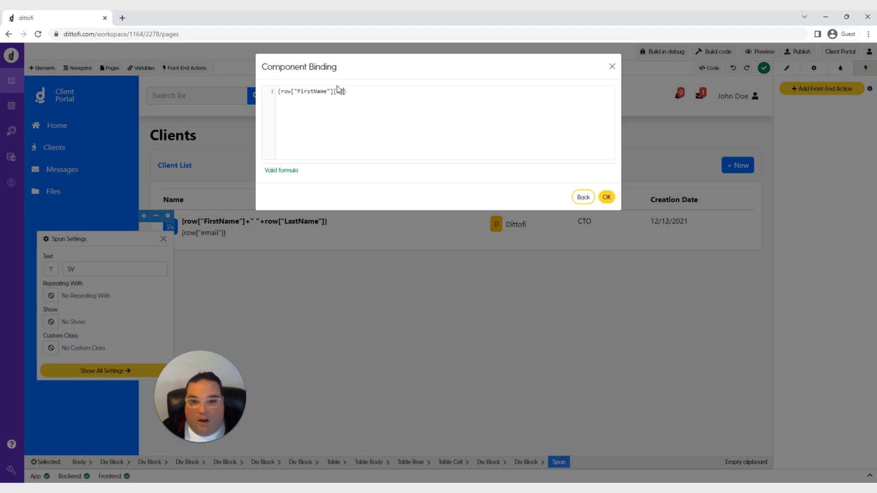
Append a space and the last name's first letter to the initials badge formula, making it {row["FirstName"][0]+" "+row["LastName"][0]}
{"action": "left_click_drag", "start_coordinate": [344, 92], "coordinate": [283, 94]}
{"action": "key", "text": "ctrl+c"}
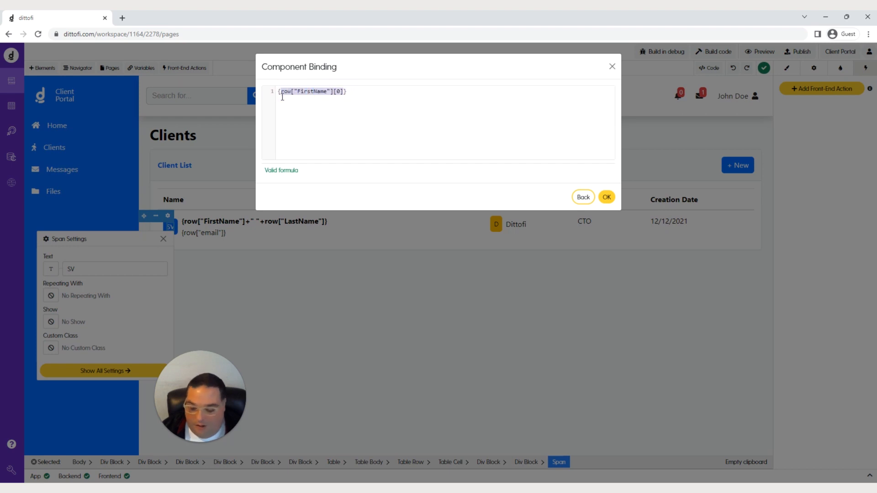
{"action": "left_click", "coordinate": [343, 92]}
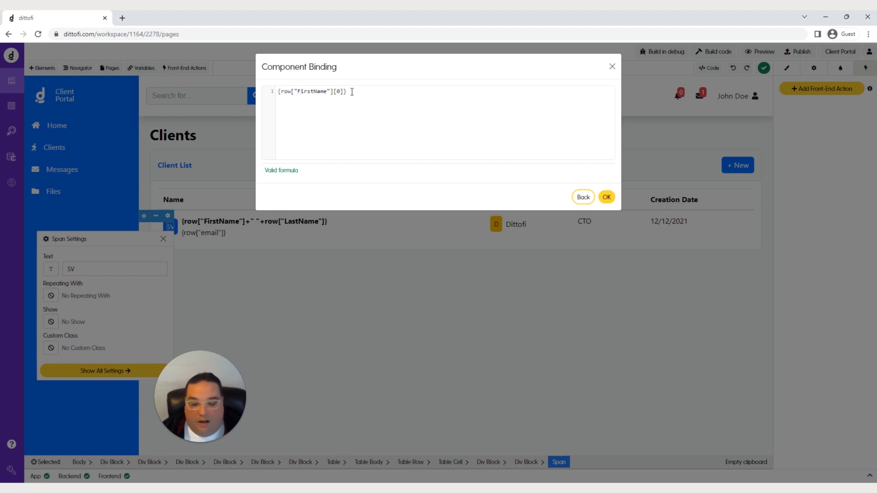
{"action": "type", "text": "+\" \""}
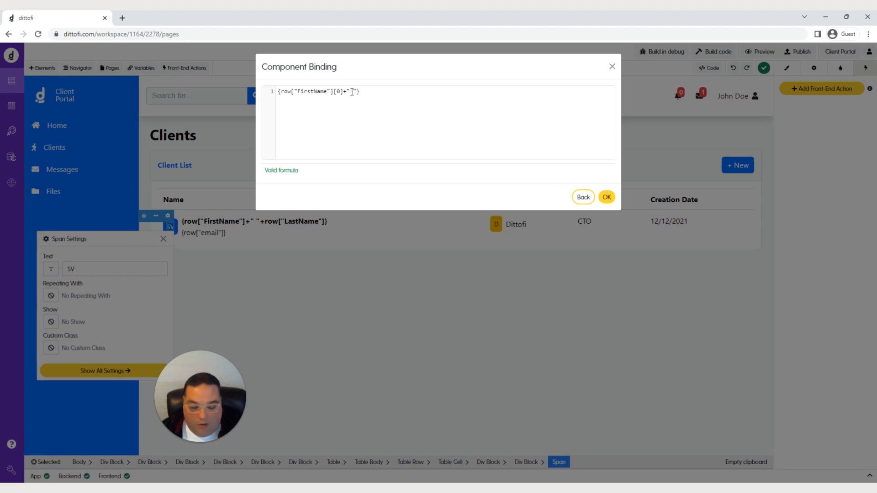
{"action": "type", "text": "+"}
{"action": "key", "text": "ctrl+v"}
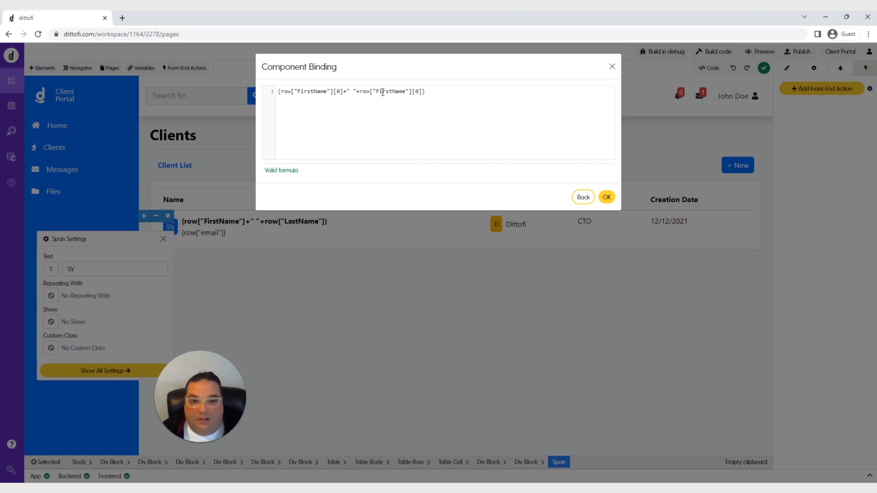
{"action": "left_click_drag", "start_coordinate": [392, 93], "coordinate": [376, 92]}
{"action": "type", "text": "Last"}
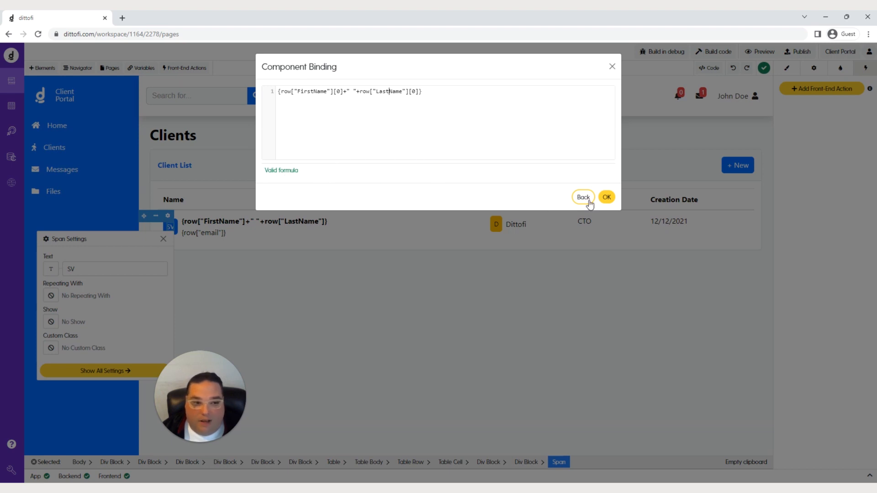
{"action": "left_click", "coordinate": [606, 197]}
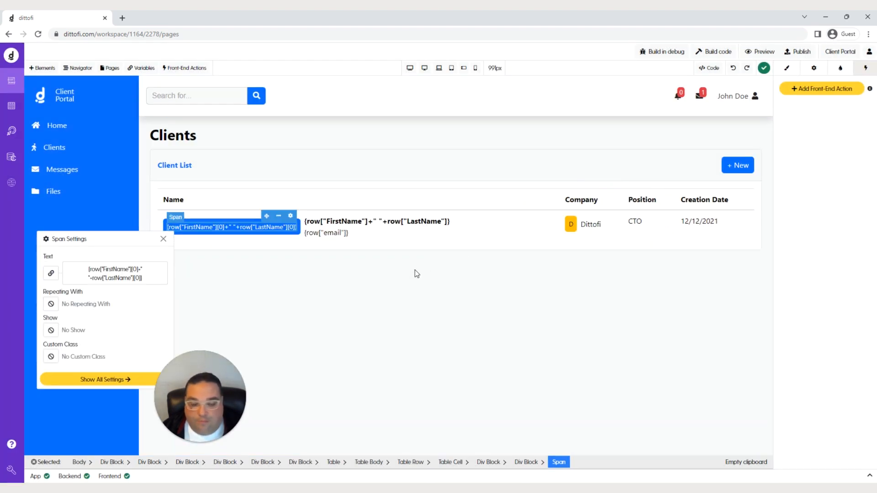
Bind the text of the Dittofi span in the Company column to the repeating group row's business_name variable
{"action": "left_click", "coordinate": [593, 227]}
{"action": "left_click", "coordinate": [594, 212]}
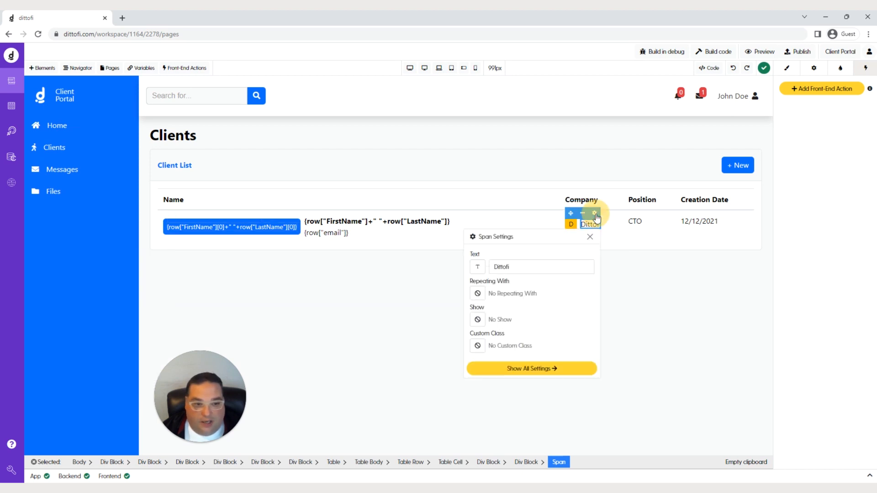
{"action": "left_click", "coordinate": [478, 267]}
{"action": "left_click", "coordinate": [347, 171]}
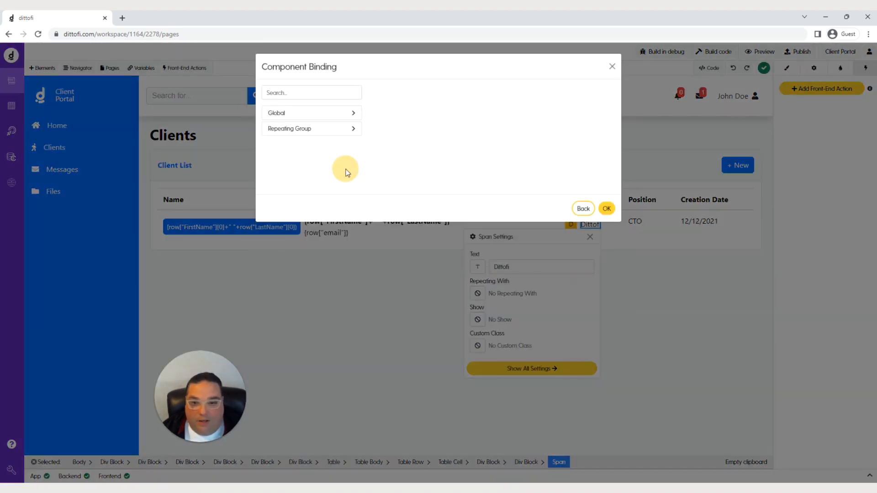
{"action": "left_click", "coordinate": [323, 128]}
{"action": "left_click", "coordinate": [307, 147]}
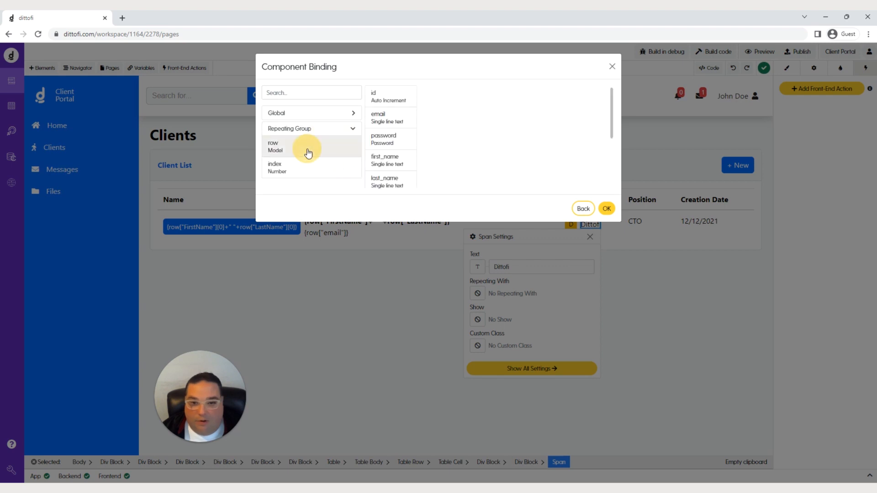
{"action": "scroll", "coordinate": [396, 150], "scroll_direction": "down", "scroll_amount": 3}
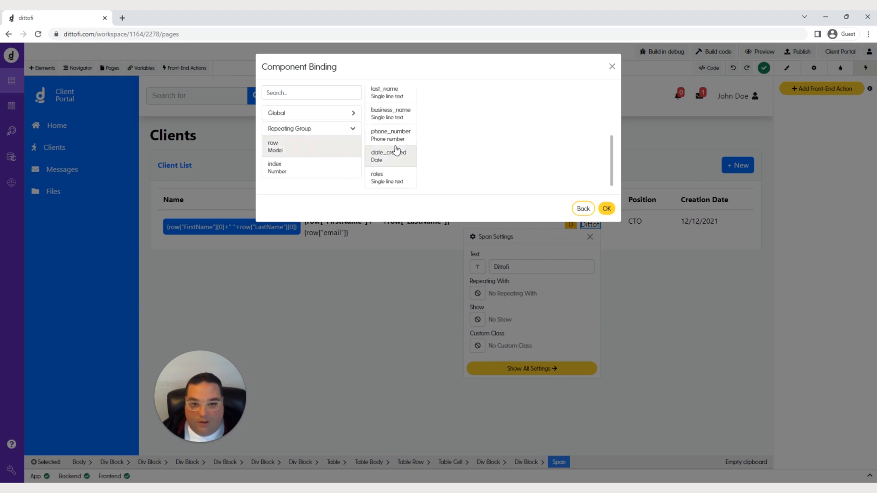
{"action": "left_click", "coordinate": [606, 209]}
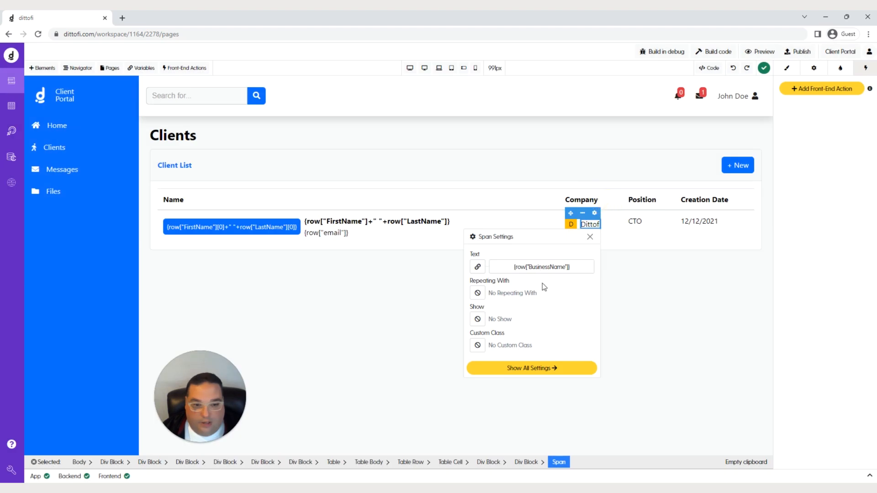
{"action": "left_click", "coordinate": [589, 238]}
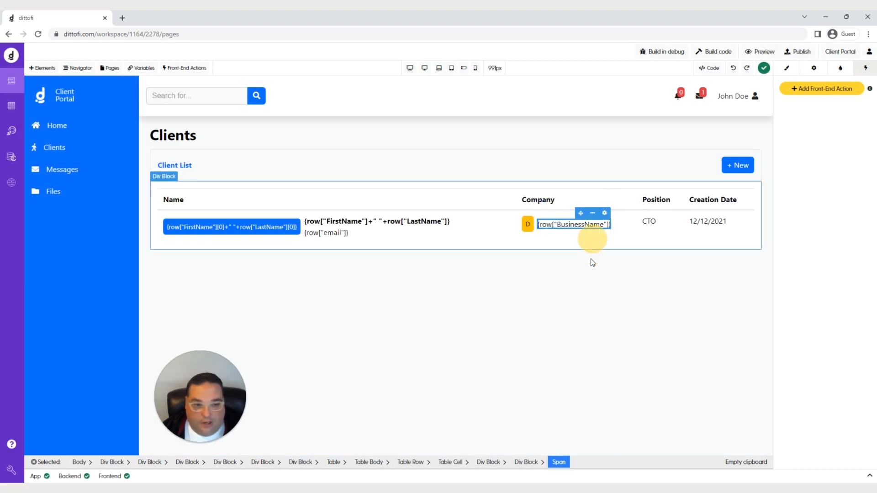
Bind the yellow Company badge's text to the repeating group row's business_name variable and edit its formula to {row["BusinessName"][0]}
{"action": "left_click", "coordinate": [528, 227]}
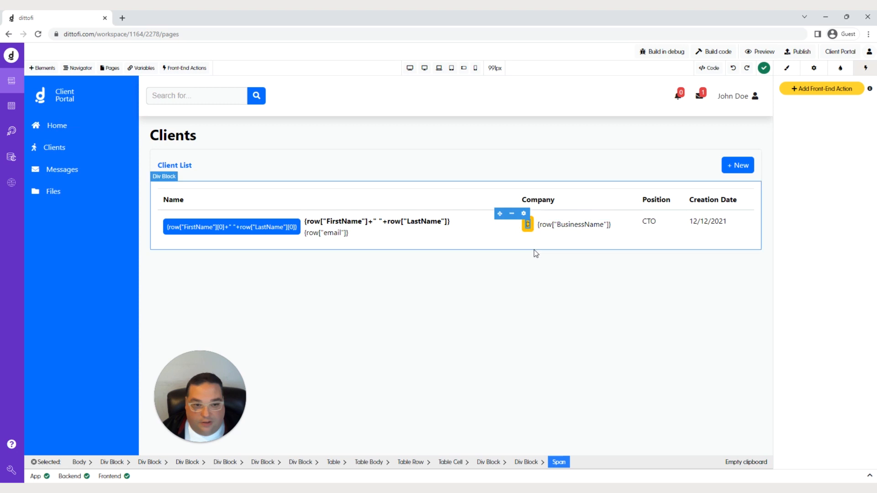
{"action": "left_click", "coordinate": [524, 214]}
{"action": "left_click", "coordinate": [406, 266]}
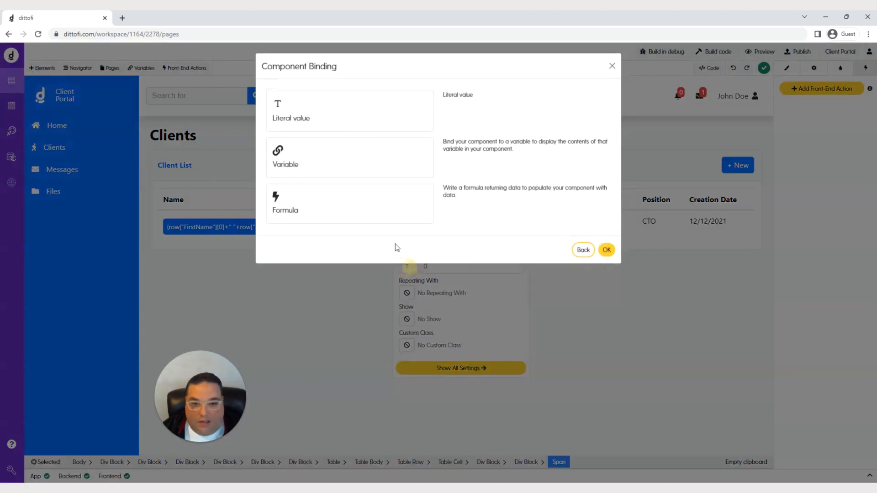
{"action": "left_click", "coordinate": [325, 174]}
{"action": "left_click", "coordinate": [315, 129]}
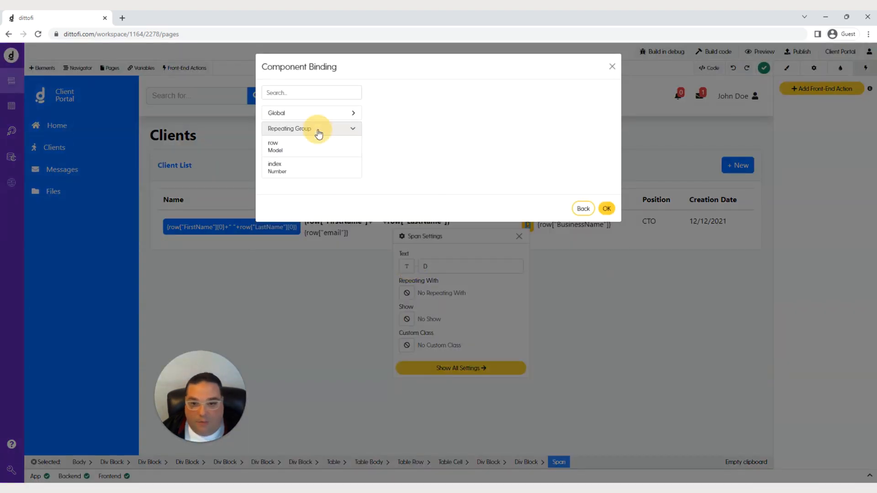
{"action": "left_click", "coordinate": [311, 147]}
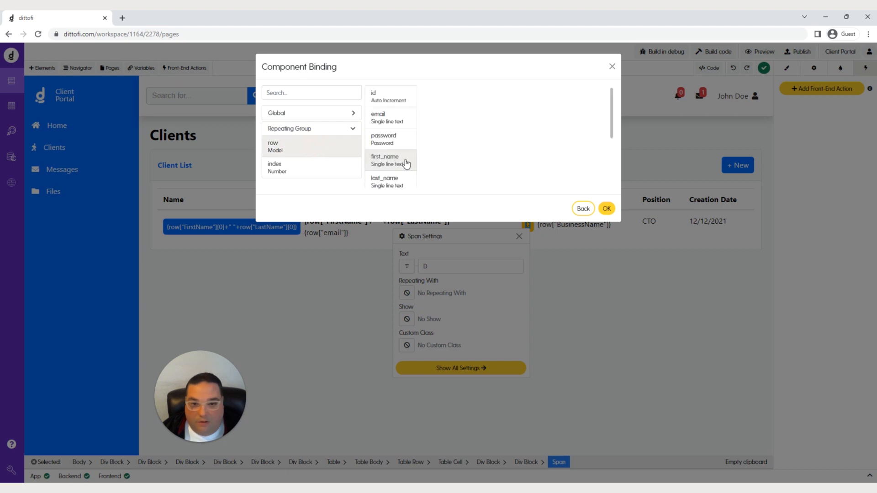
{"action": "scroll", "coordinate": [405, 165], "scroll_direction": "down", "scroll_amount": 2}
{"action": "left_click", "coordinate": [390, 114]}
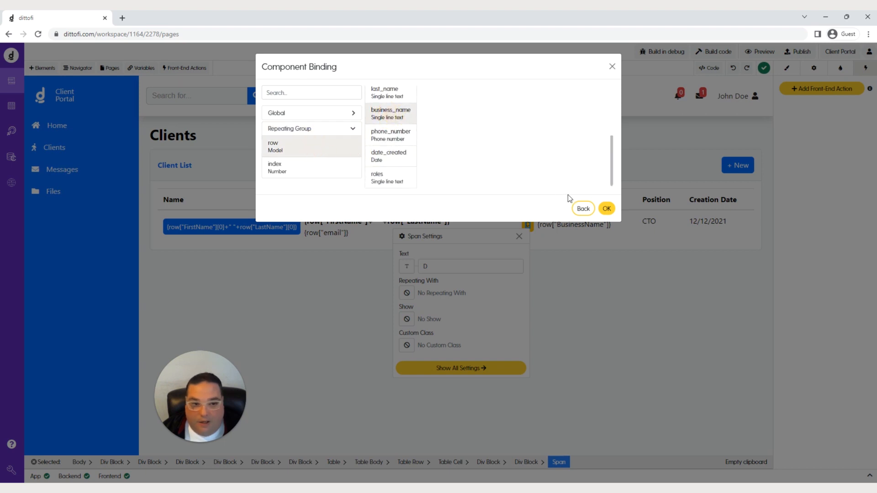
{"action": "left_click", "coordinate": [582, 209]}
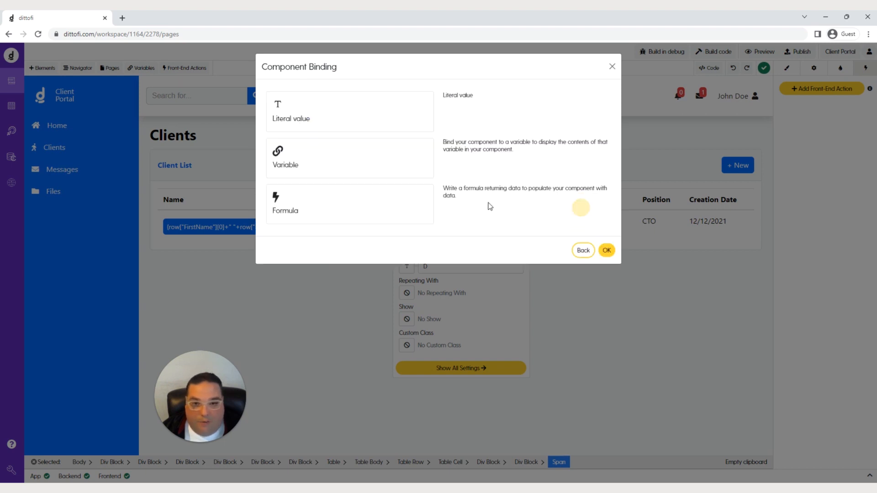
{"action": "left_click", "coordinate": [334, 203]}
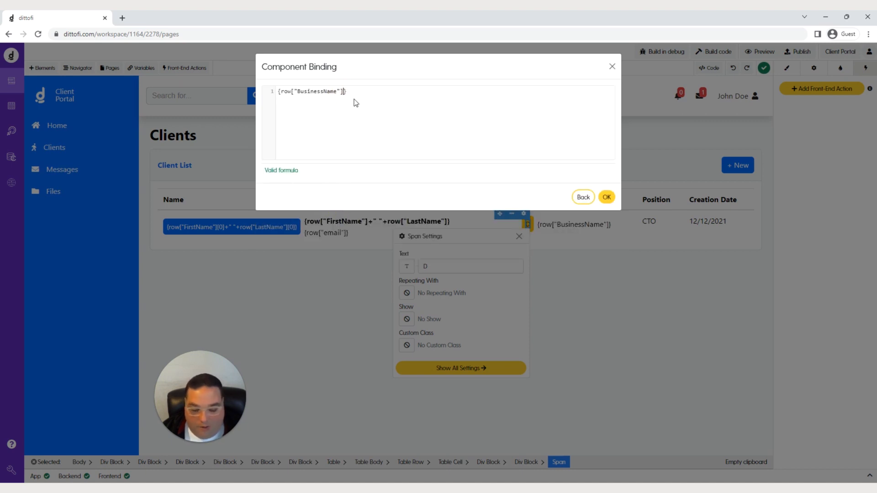
{"action": "type", "text": "[0]"}
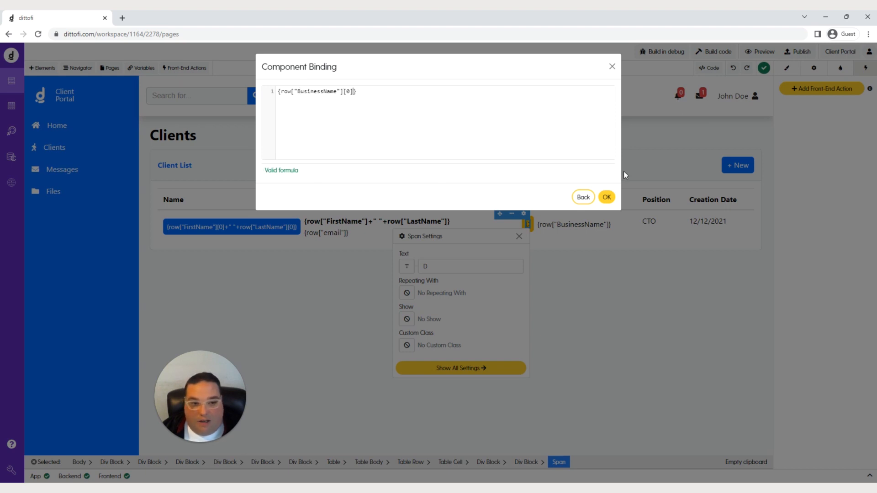
{"action": "left_click", "coordinate": [606, 198]}
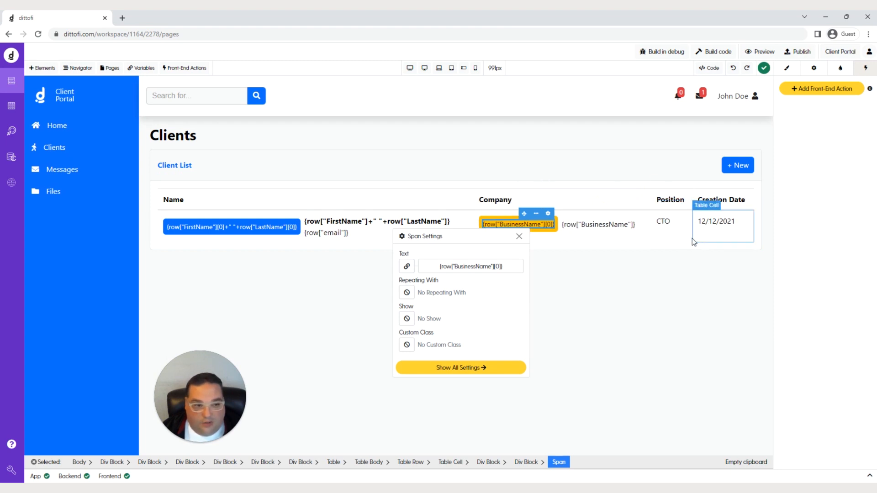
Delete the Position column from the client list table
{"action": "left_click", "coordinate": [673, 230]}
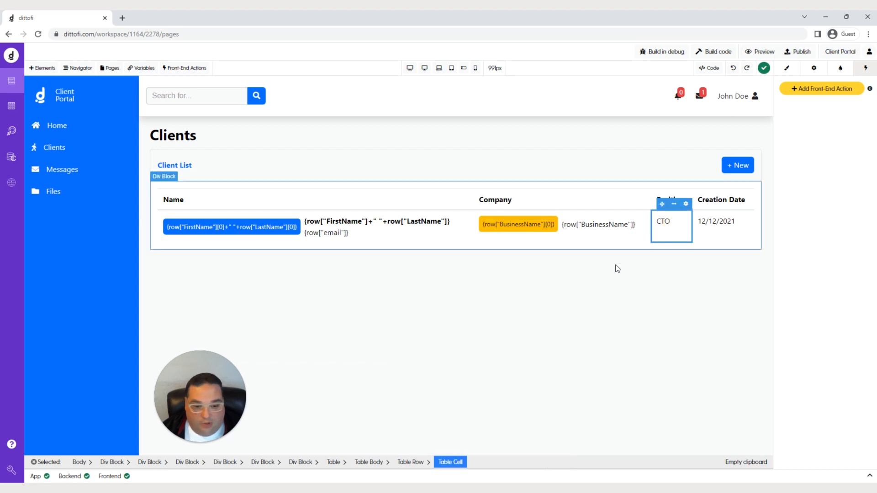
{"action": "left_click", "coordinate": [333, 462]}
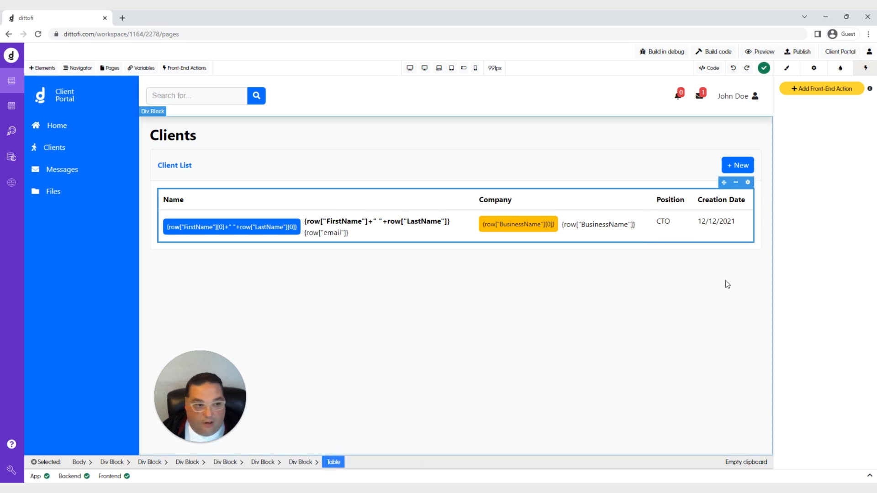
{"action": "left_click", "coordinate": [748, 182]}
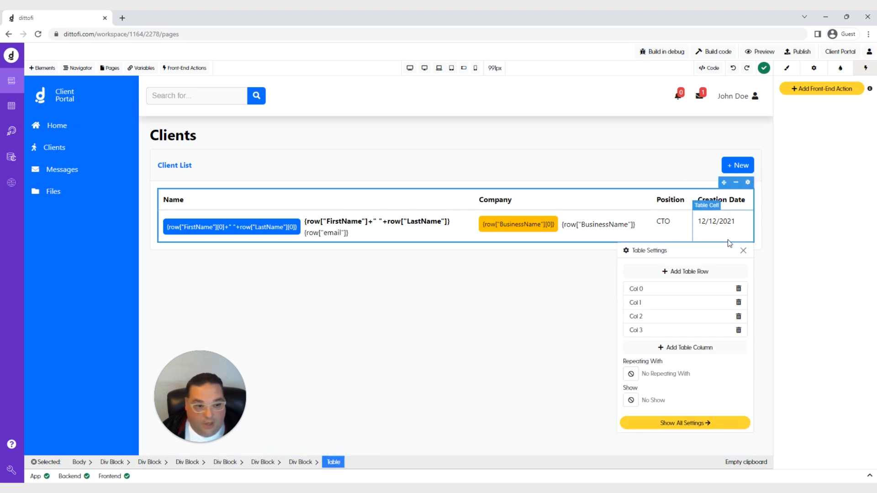
{"action": "left_click", "coordinate": [738, 316]}
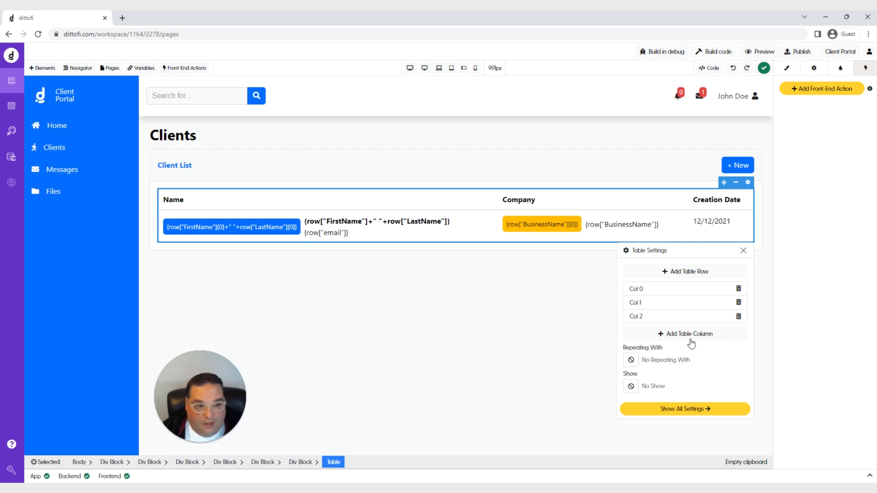
{"action": "left_click", "coordinate": [742, 250]}
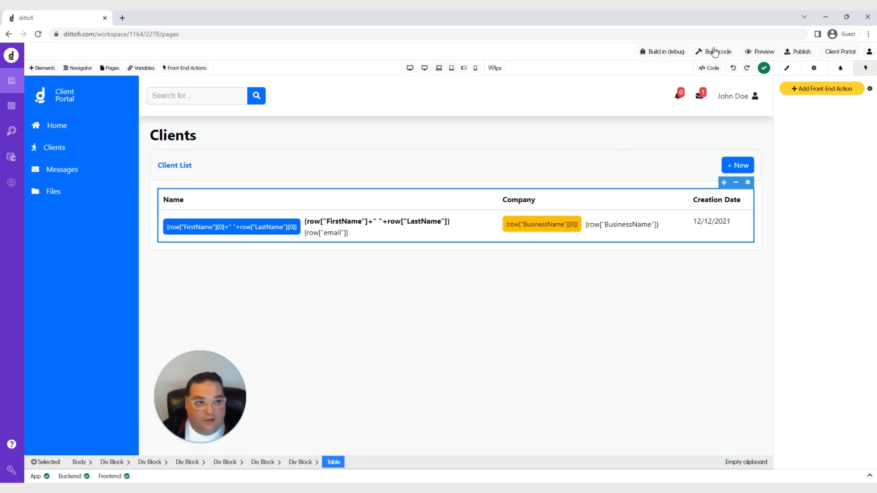
Build the app's code, preview the client portal and open its Clients page to check the table
{"action": "left_click", "coordinate": [714, 53]}
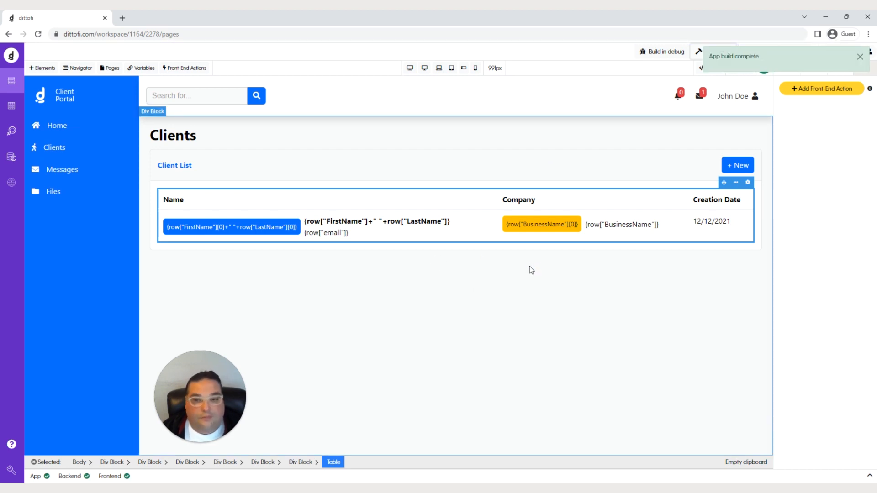
{"action": "left_click", "coordinate": [859, 56]}
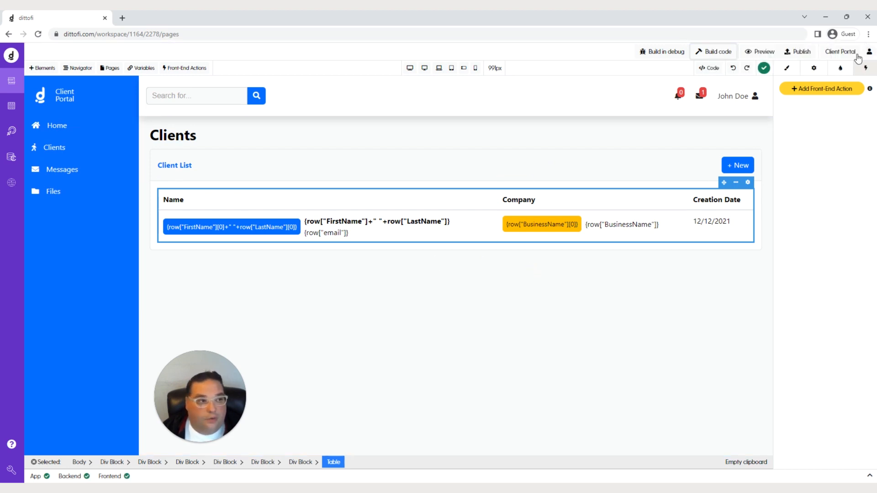
{"action": "left_click", "coordinate": [763, 52]}
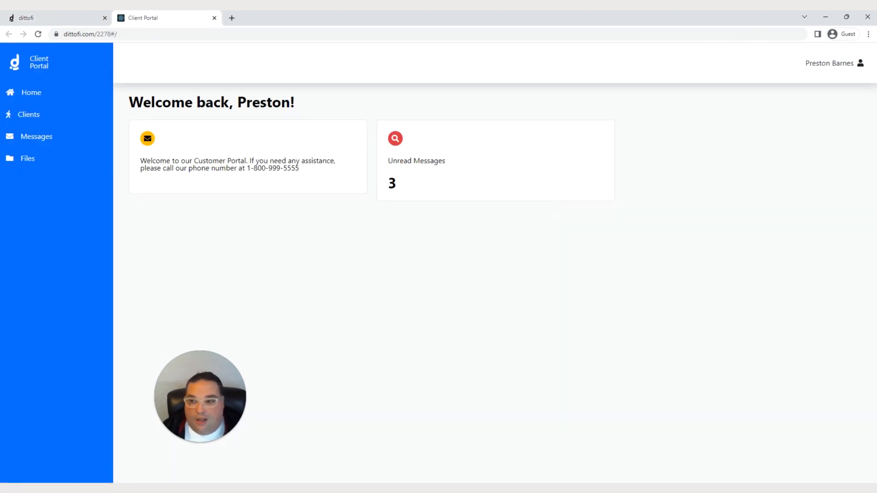
{"action": "left_click", "coordinate": [20, 114]}
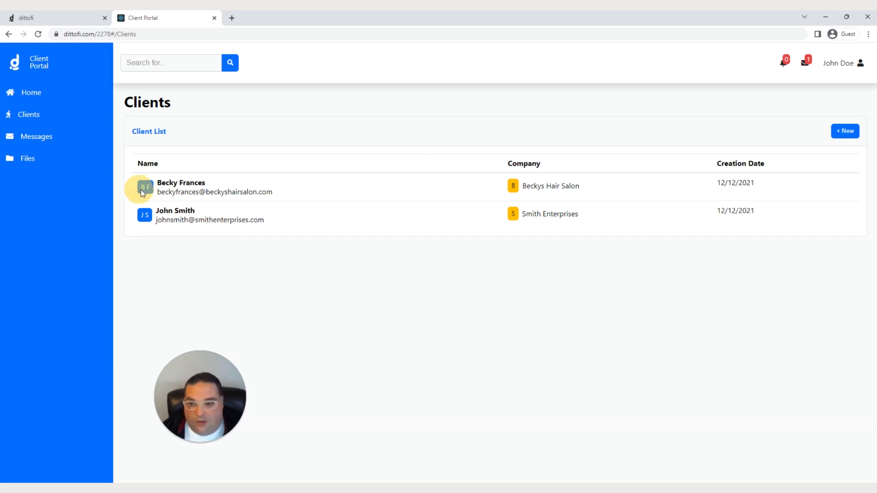
Back in the Dittofi editor, remove the space from the blue initials badge's formula, making it {row["FirstName"][0]+row["LastName"][0]}
{"action": "left_click", "coordinate": [45, 18]}
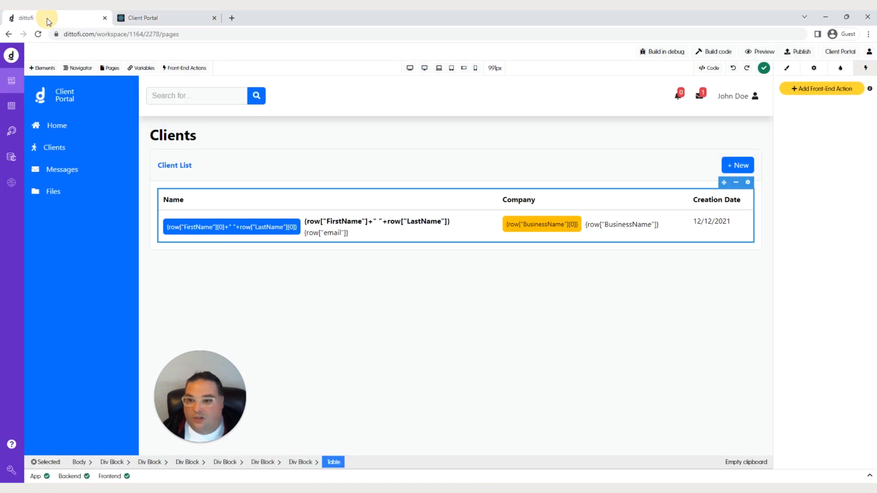
{"action": "left_click", "coordinate": [180, 230]}
{"action": "left_click", "coordinate": [291, 218]}
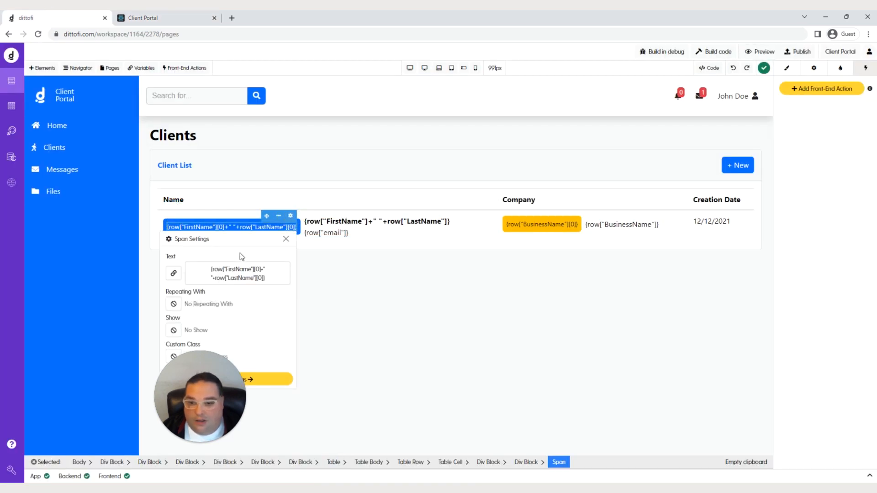
{"action": "left_click", "coordinate": [174, 273]}
{"action": "left_click", "coordinate": [312, 195]}
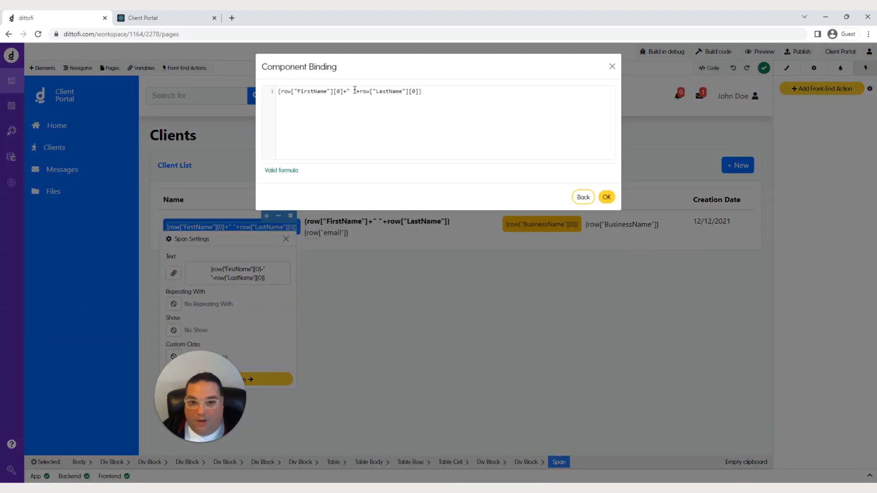
{"action": "left_click_drag", "start_coordinate": [357, 91], "coordinate": [346, 93]}
{"action": "key", "text": "BackSpace"}
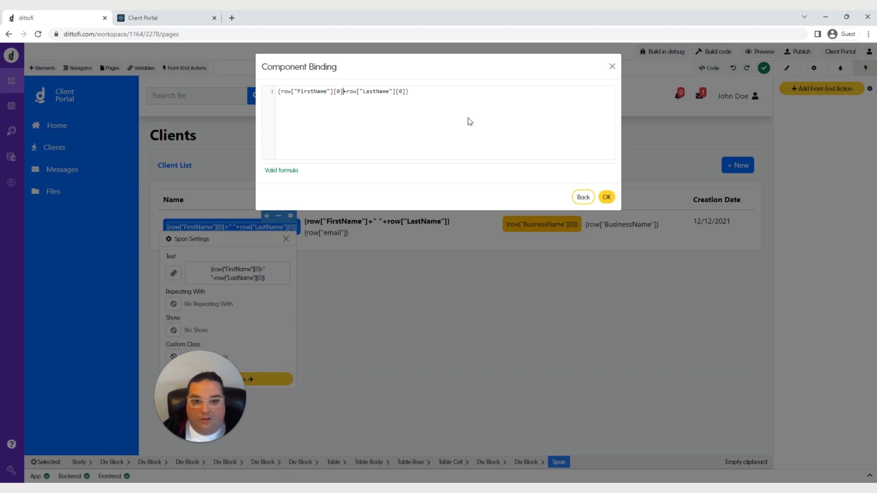
{"action": "left_click", "coordinate": [606, 198]}
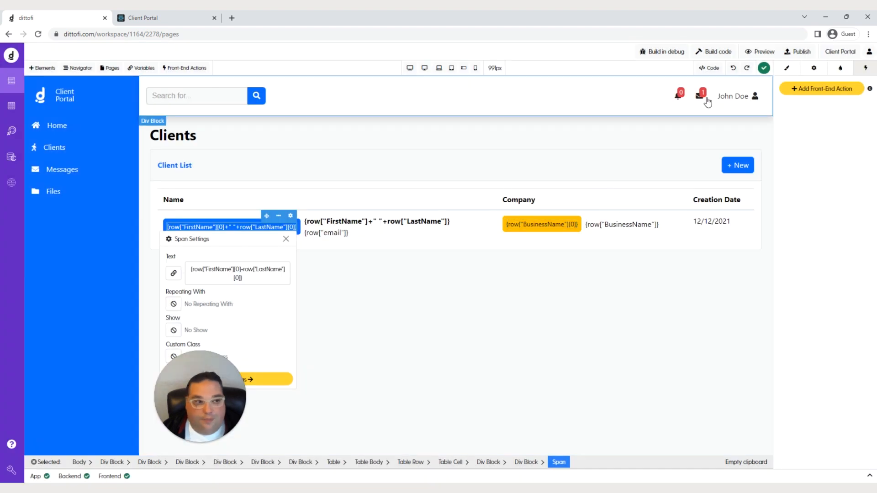
Rebuild the app's code and reload the Clients page in the portal preview to check the initials badges
{"action": "left_click", "coordinate": [717, 52]}
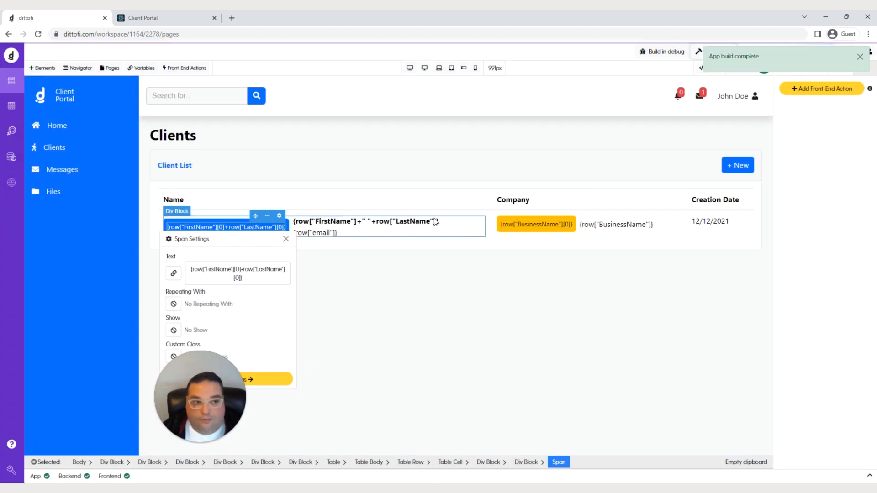
{"action": "left_click", "coordinate": [127, 19]}
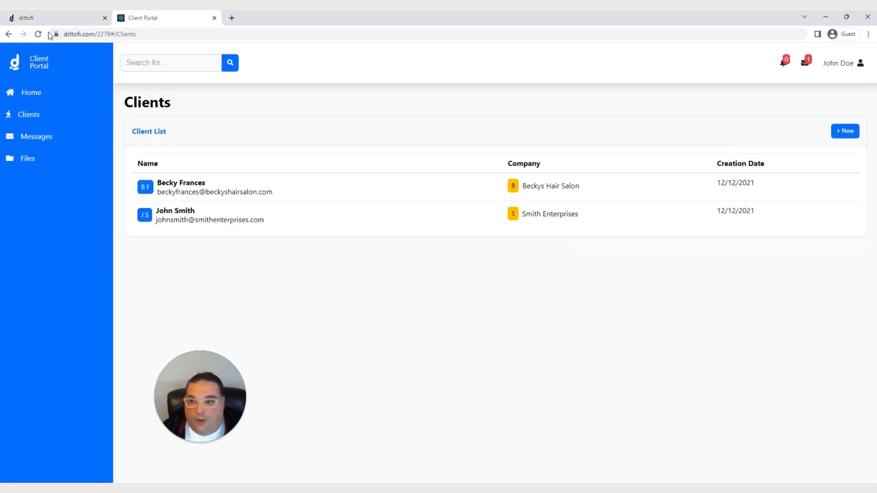
{"action": "left_click", "coordinate": [38, 34]}
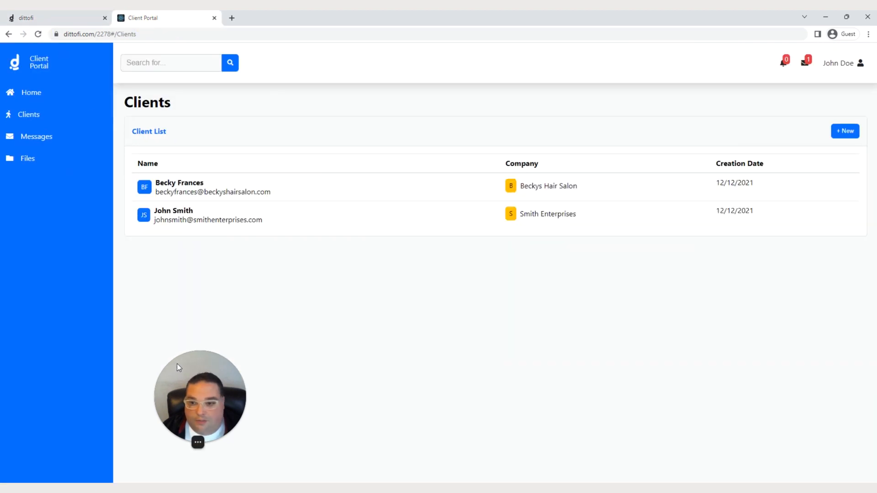
{"action": "mouse_move", "coordinate": [174, 360]}
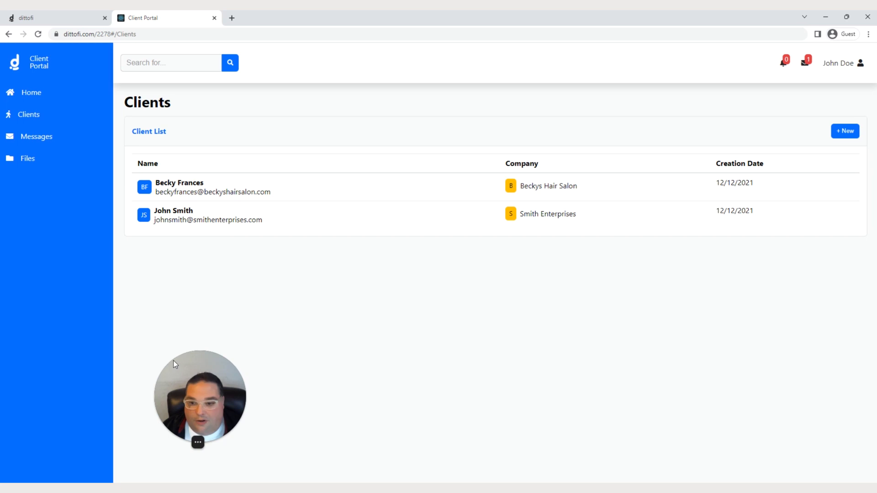